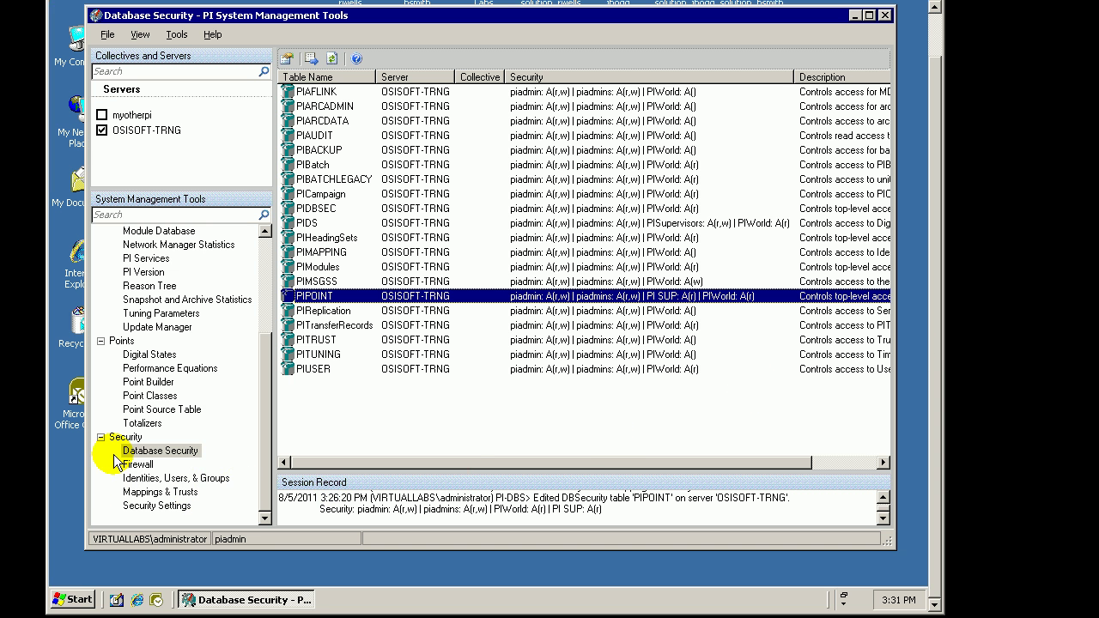
# Open Point Builder and inspect PI_OPCInt's read/write data security on PumpSpeed_Test
pyautogui.click(135, 454)
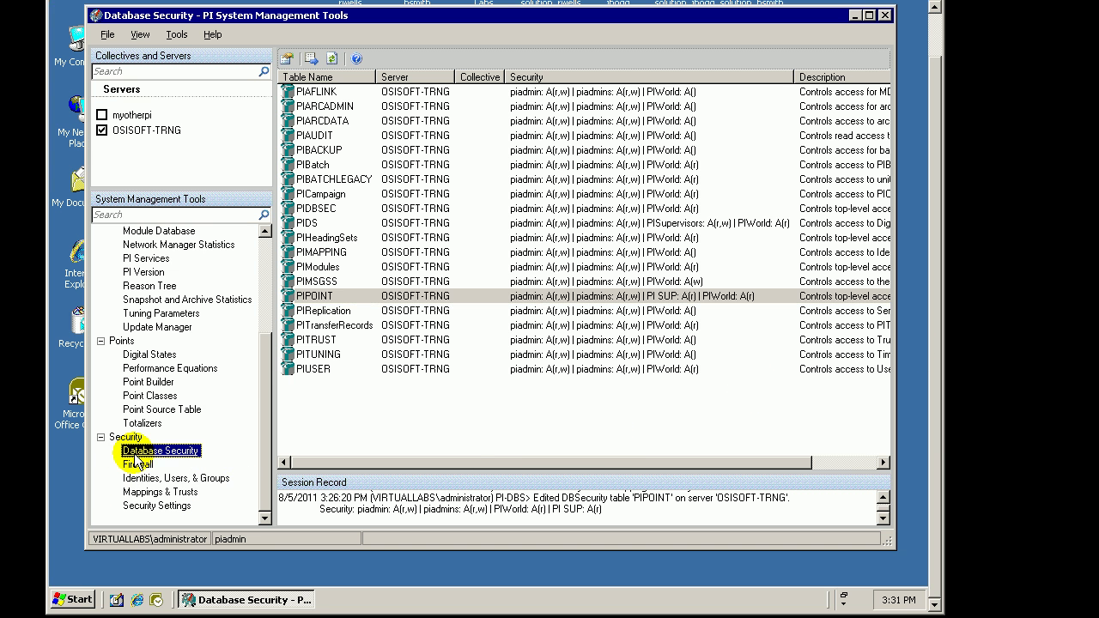
pyautogui.click(306, 296)
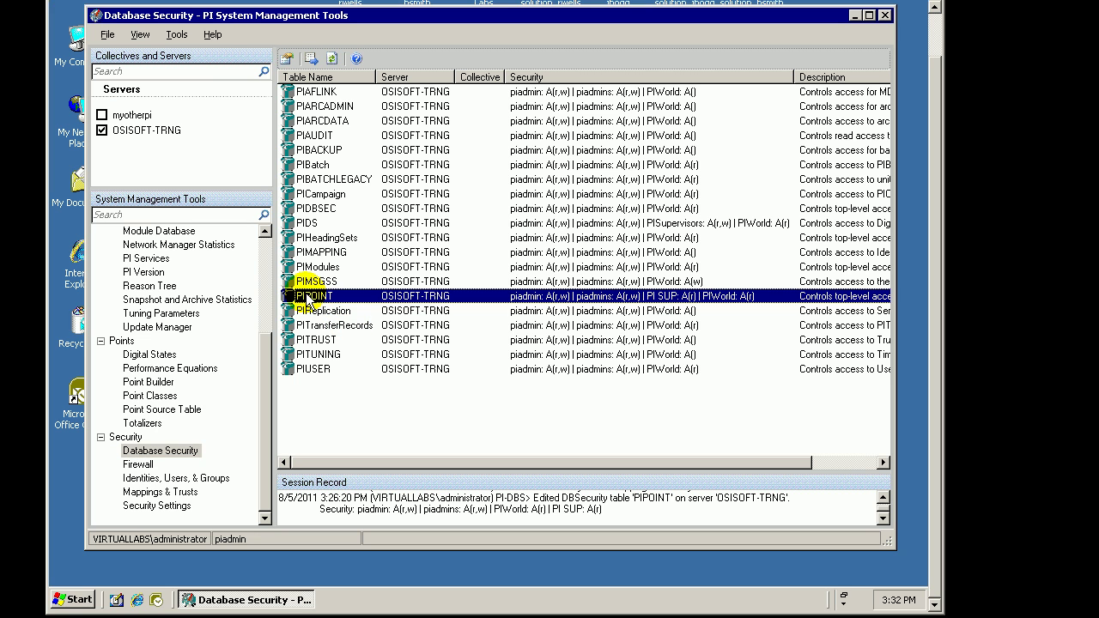
pyautogui.click(146, 382)
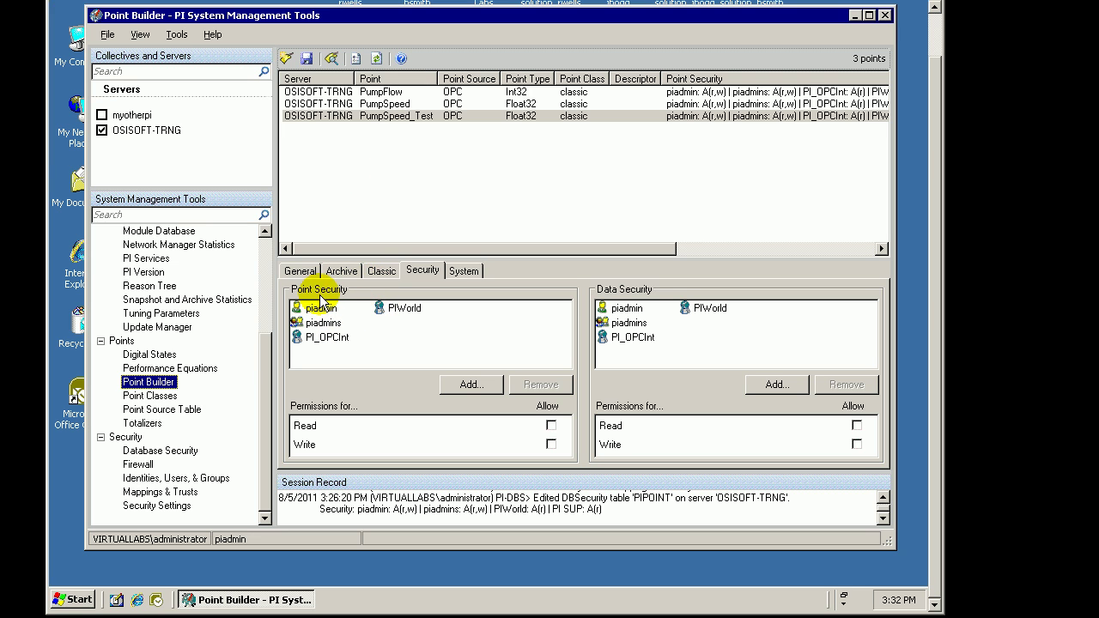
pyautogui.click(352, 115)
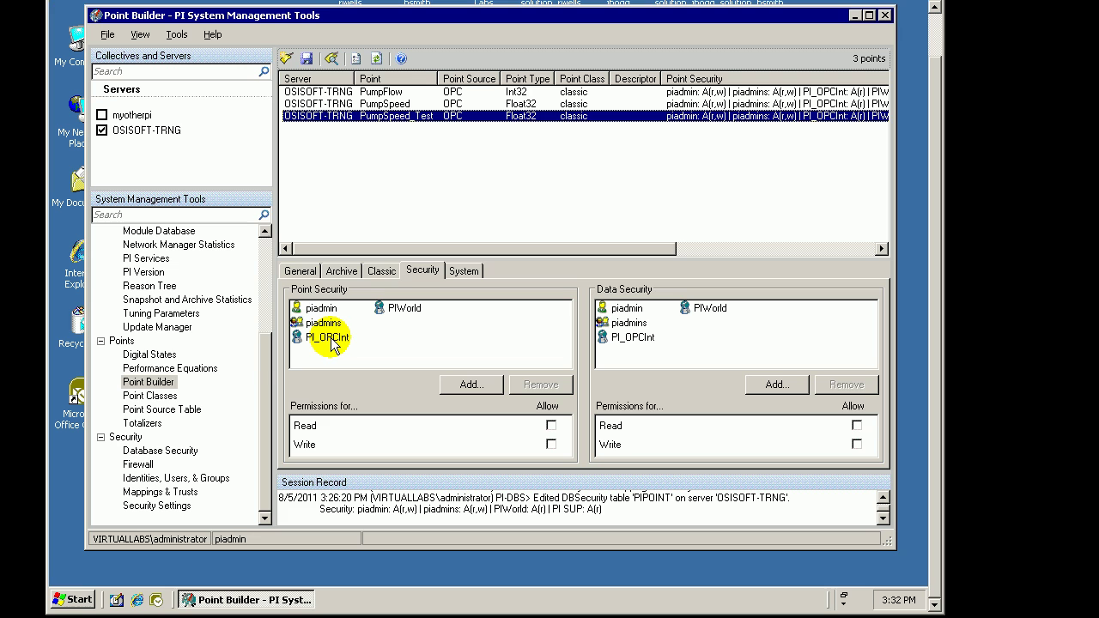
pyautogui.click(626, 339)
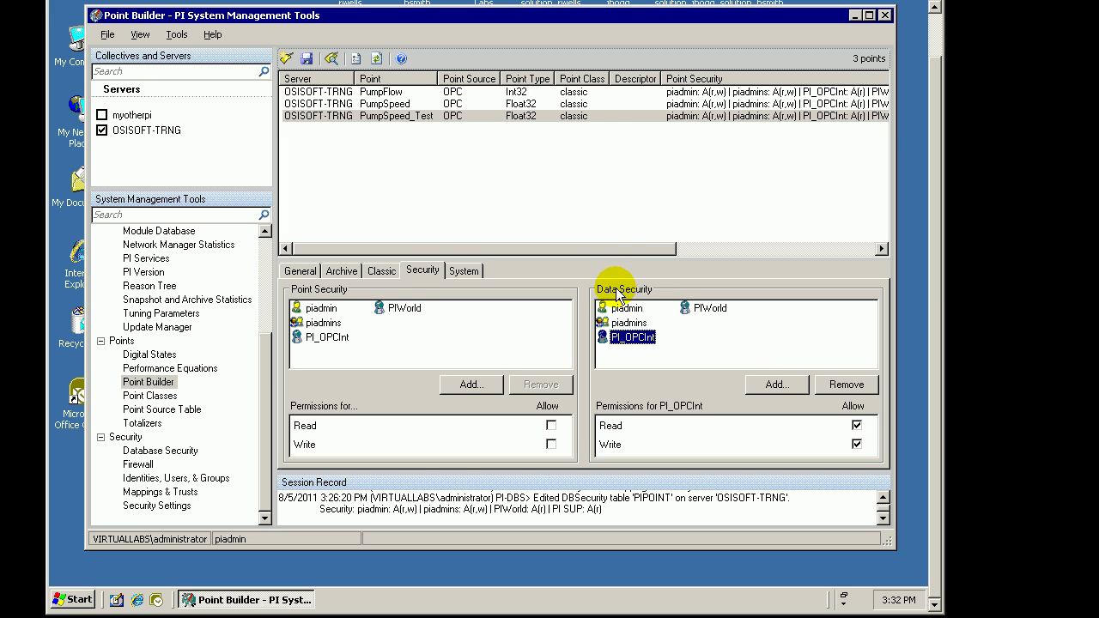
# Step through PumpFlow, PumpSpeed and PumpSpeed_Test to review each point's security
pyautogui.click(343, 91)
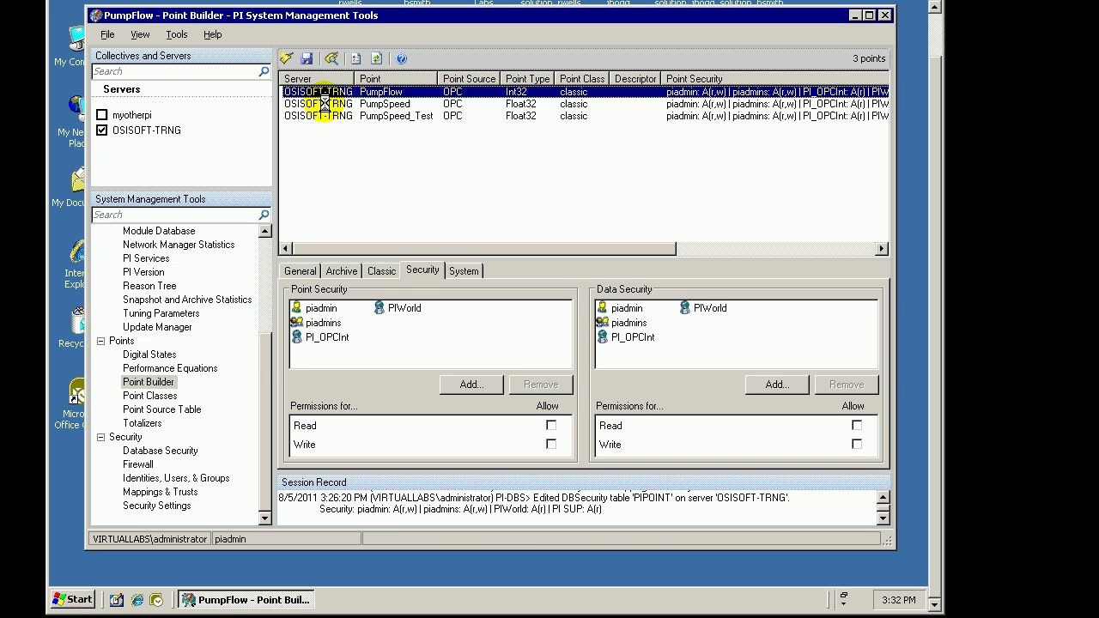
pyautogui.click(324, 103)
pyautogui.click(319, 115)
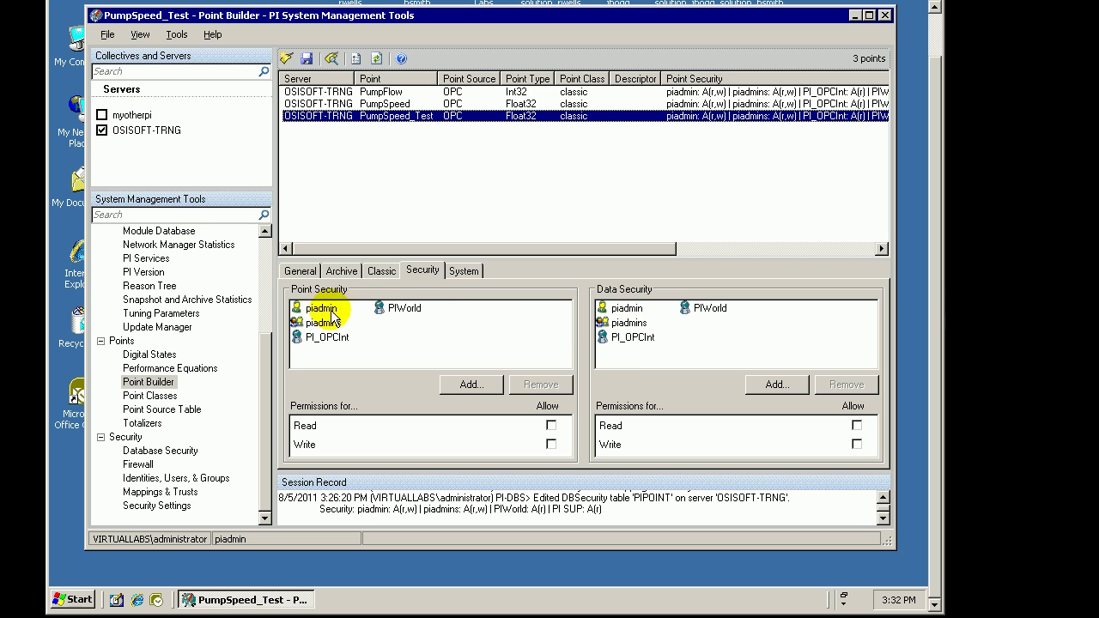
# Remove PI SUP from the PIPOINT table's security access list
pyautogui.click(144, 451)
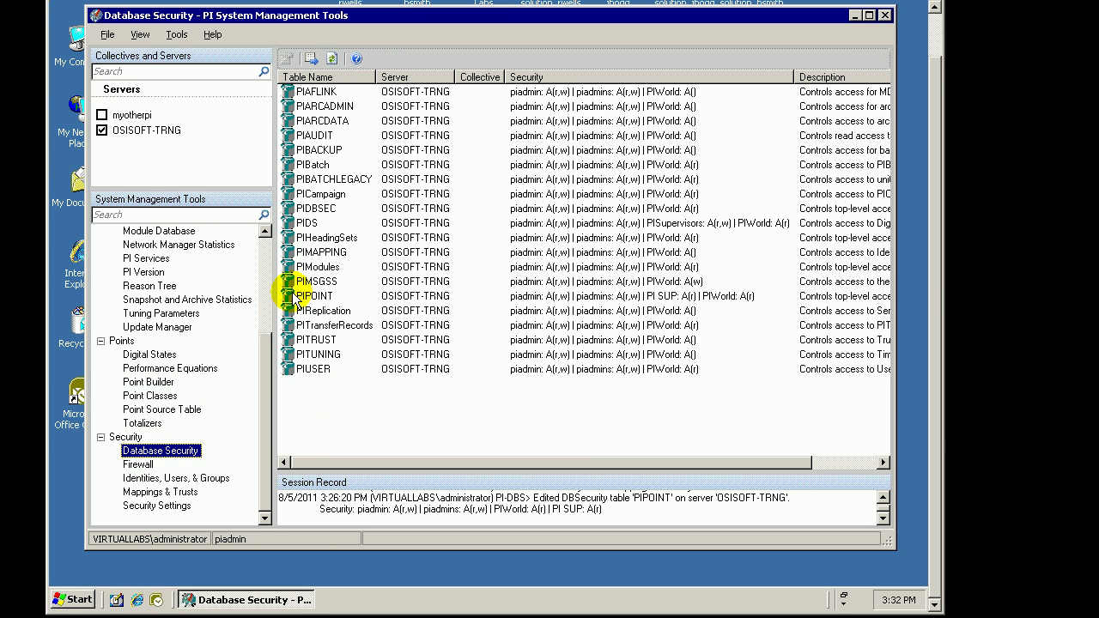
pyautogui.click(296, 296)
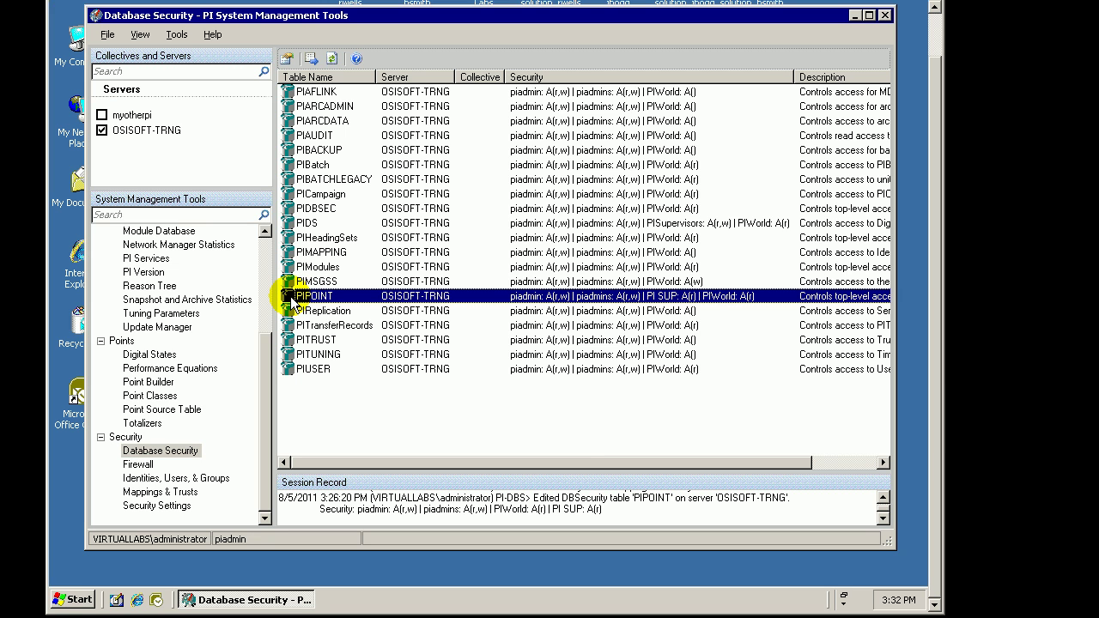
pyautogui.doubleClick(294, 296)
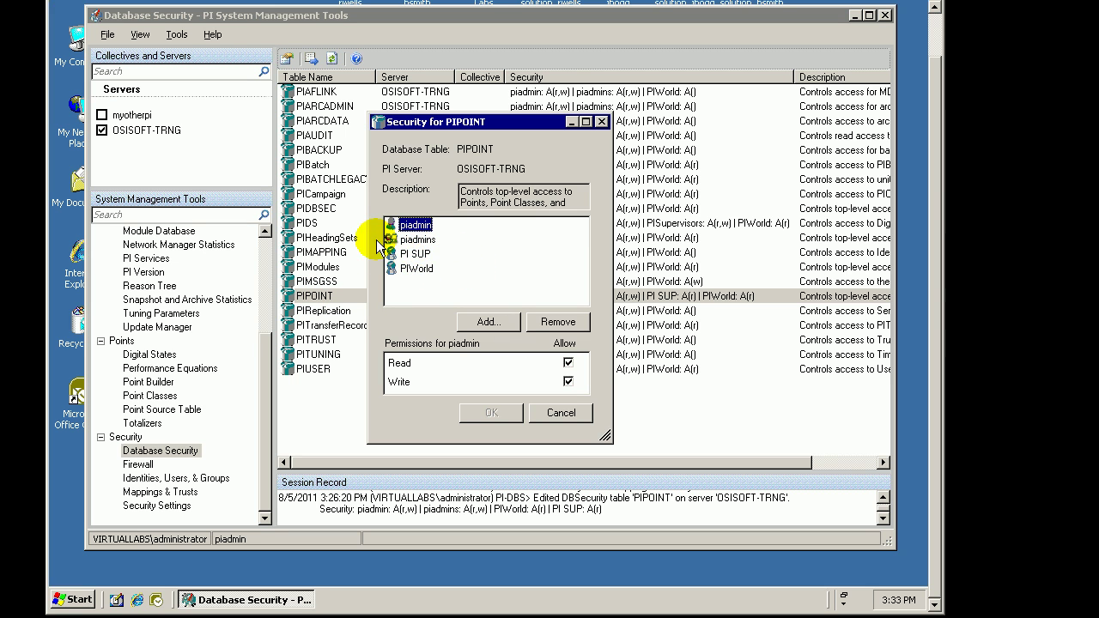
pyautogui.click(412, 254)
pyautogui.click(556, 323)
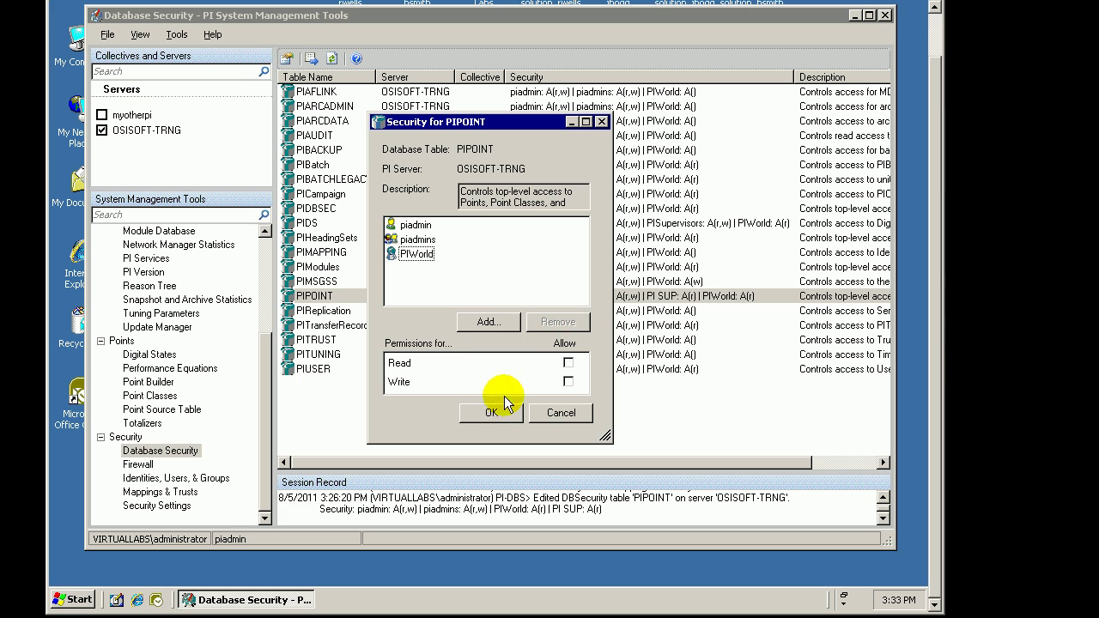
# Confirm piadmin and piadmins keep read/write and PIWorld read-only, then save PIPOINT security
pyautogui.click(415, 225)
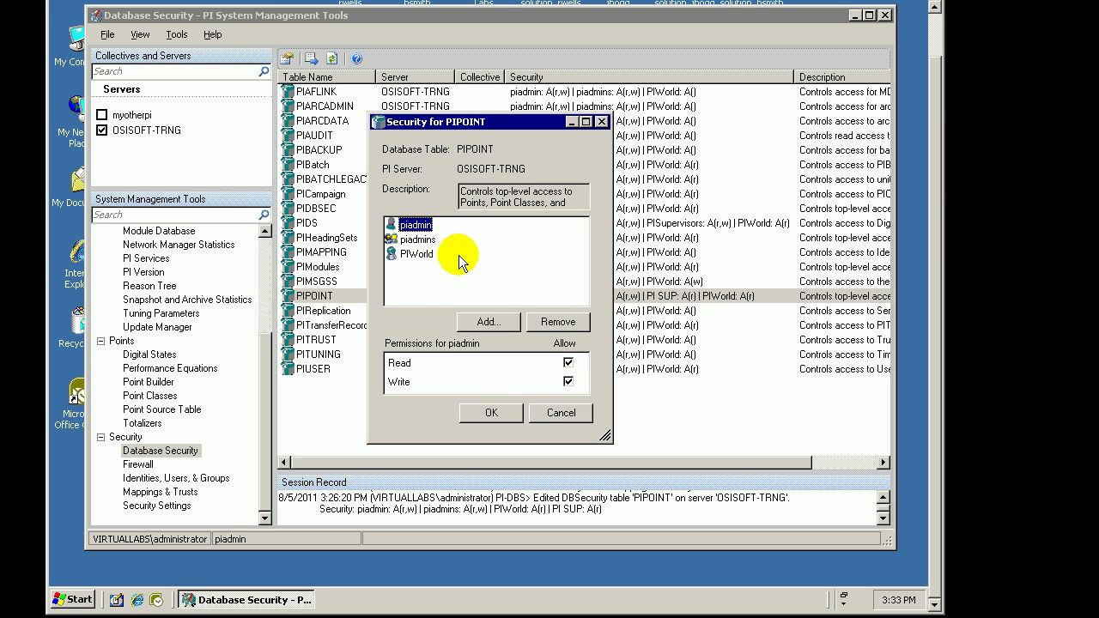
pyautogui.click(415, 241)
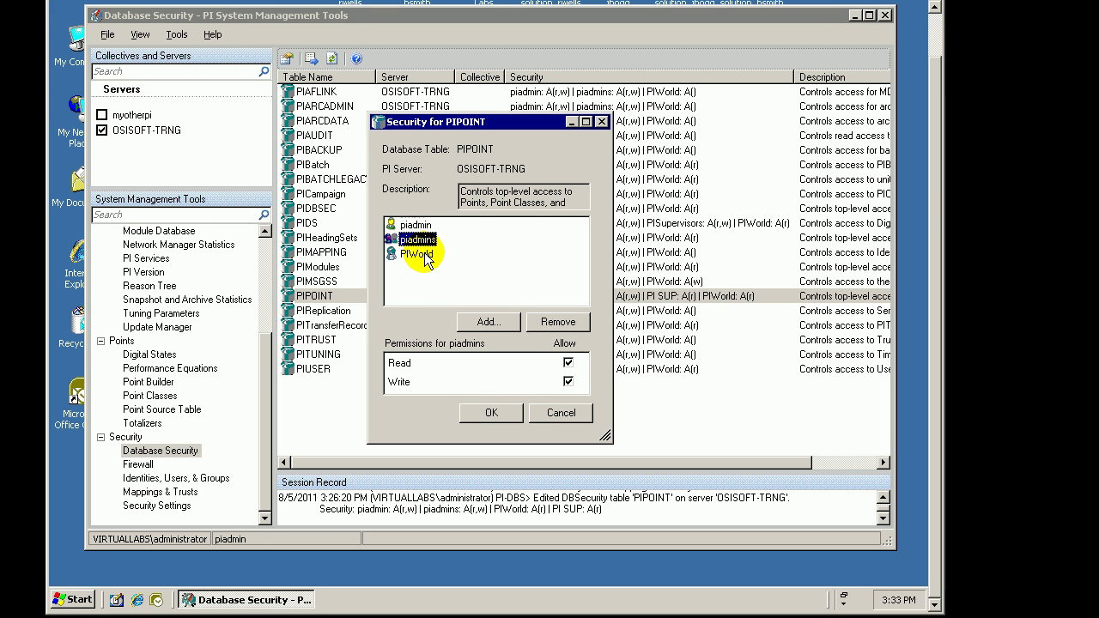
pyautogui.click(421, 227)
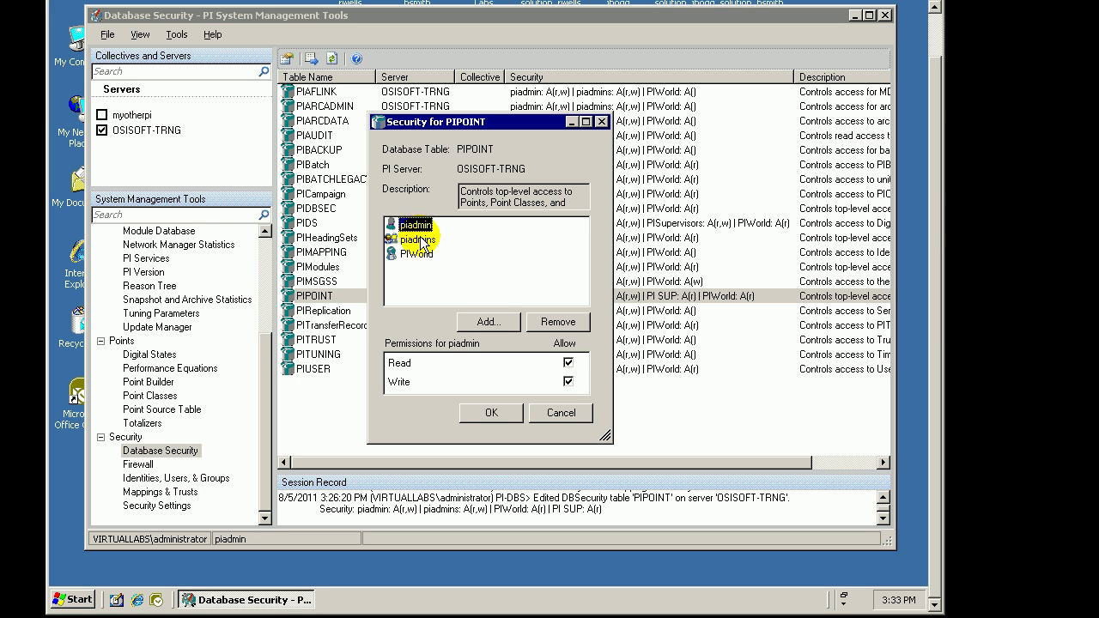
pyautogui.click(422, 242)
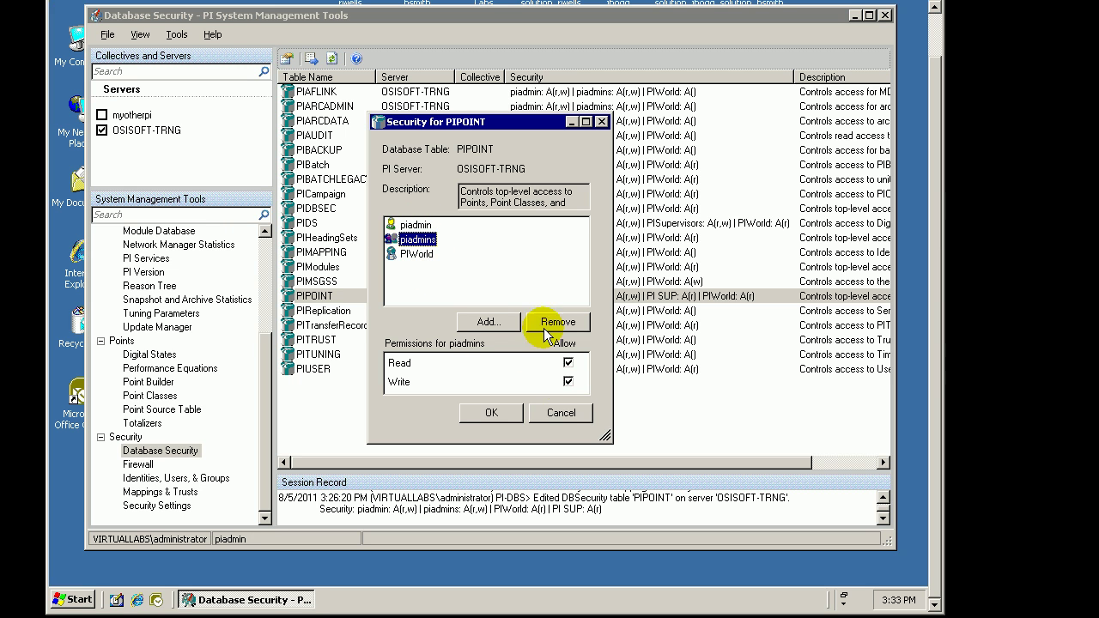
pyautogui.click(403, 255)
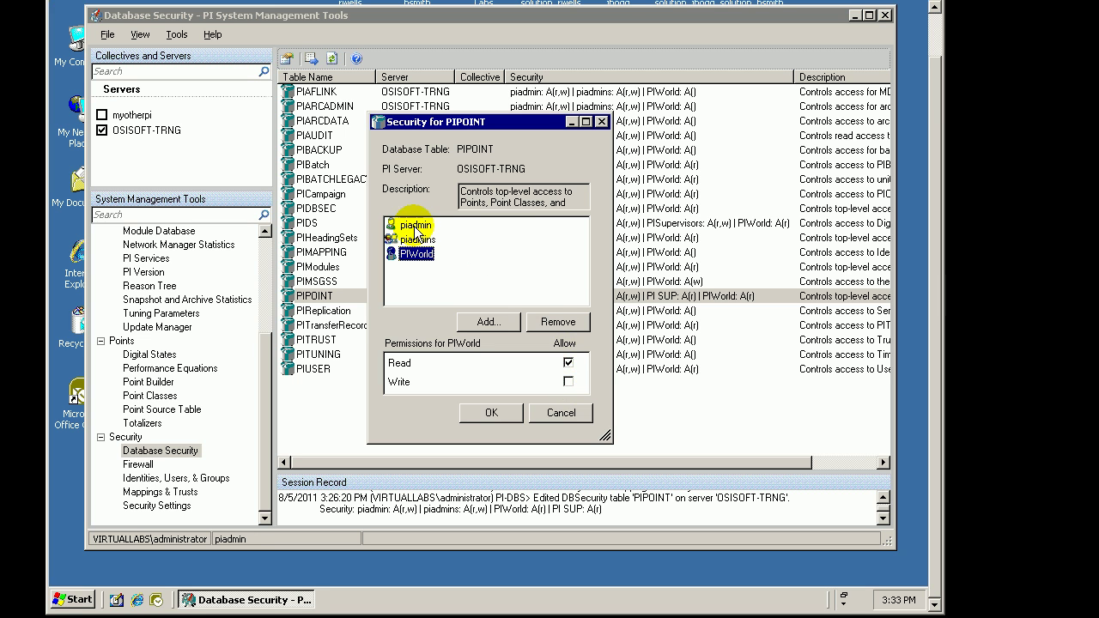
pyautogui.click(492, 413)
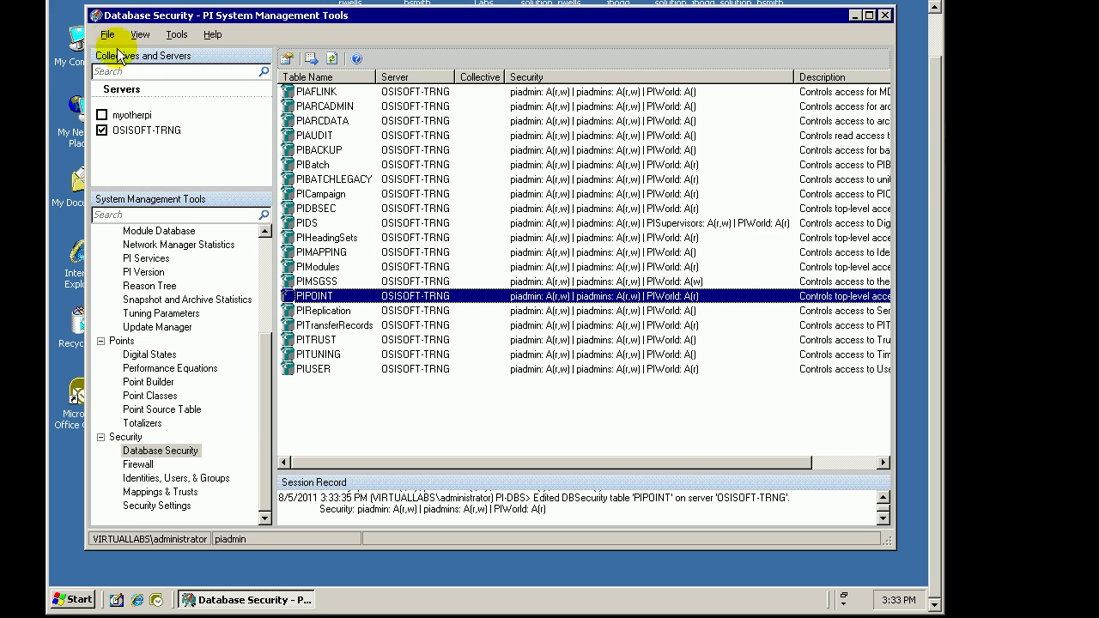
pyautogui.click(107, 35)
pyautogui.click(141, 54)
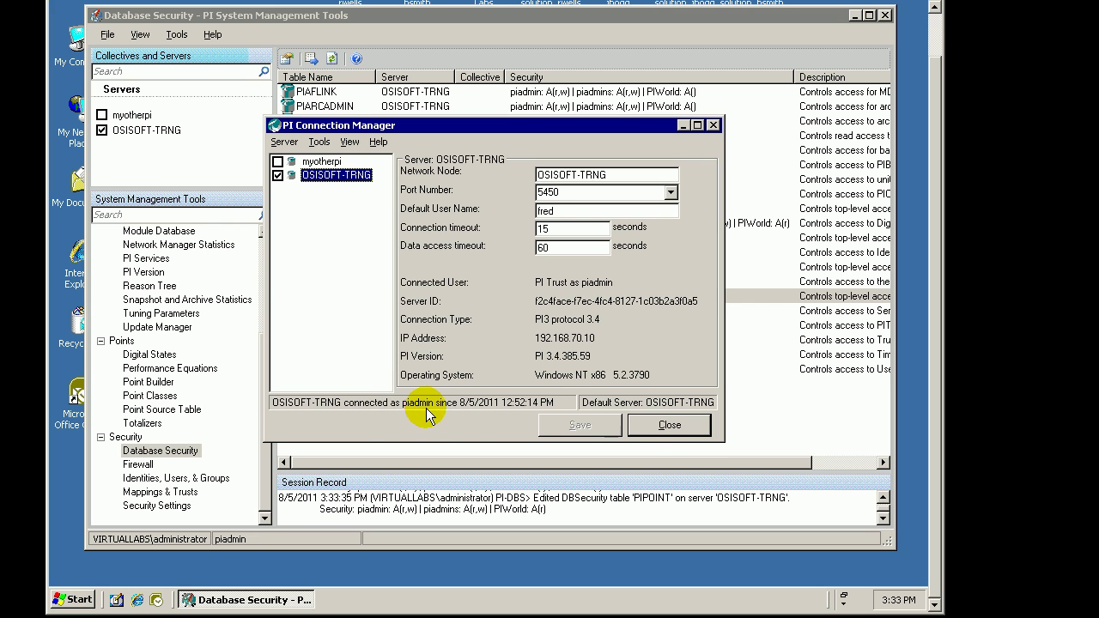
pyautogui.click(666, 426)
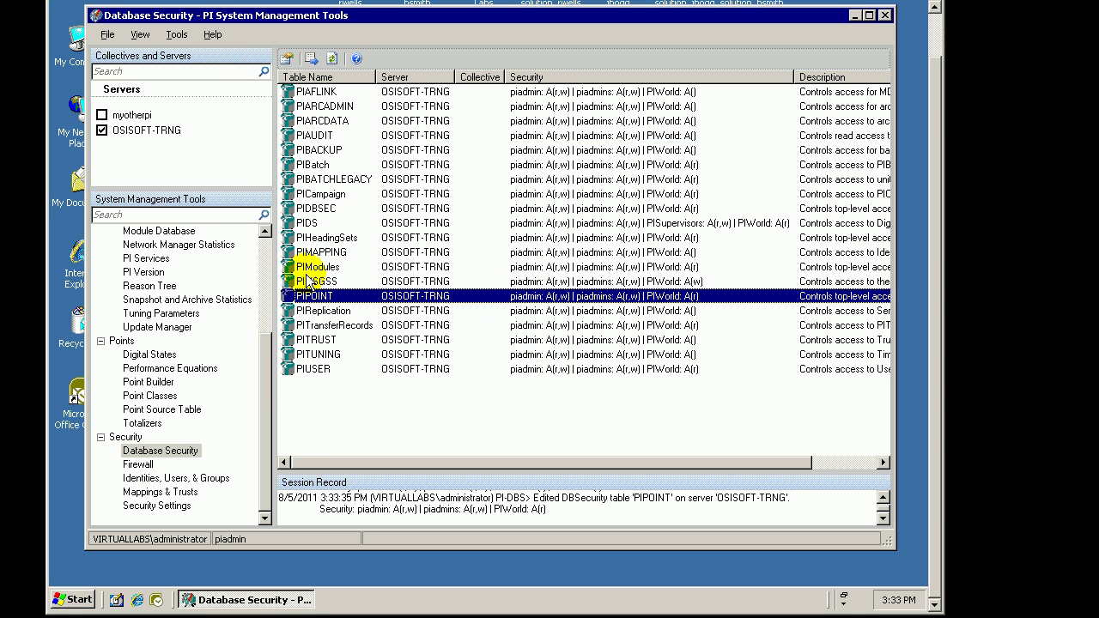
pyautogui.doubleClick(375, 297)
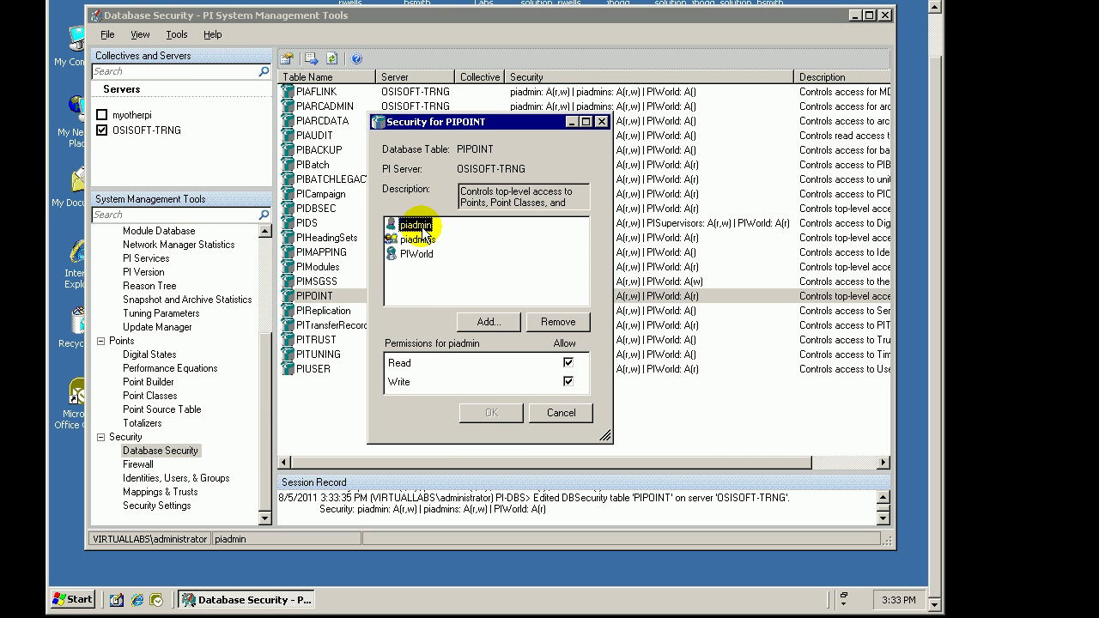
pyautogui.click(417, 240)
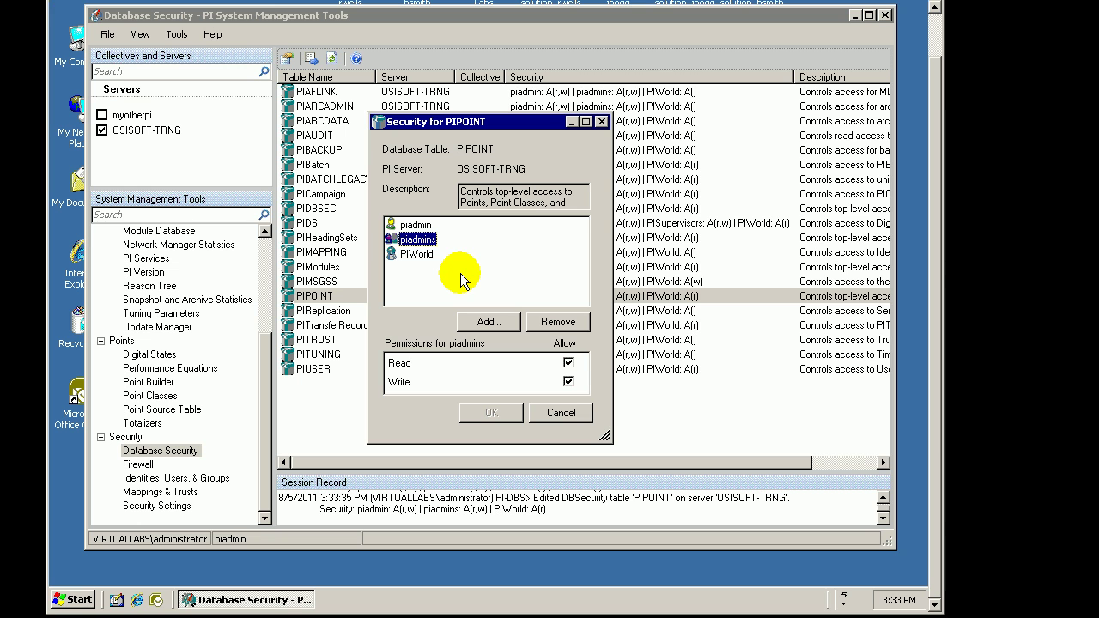
pyautogui.moveTo(562, 25)
pyautogui.mouseDown()
pyautogui.moveTo(327, 13)
pyautogui.moveTo(51, 197)
pyautogui.moveTo(258, 549)
pyautogui.moveTo(863, 519)
pyautogui.moveTo(687, 38)
pyautogui.moveTo(508, 12)
pyautogui.mouseUp()
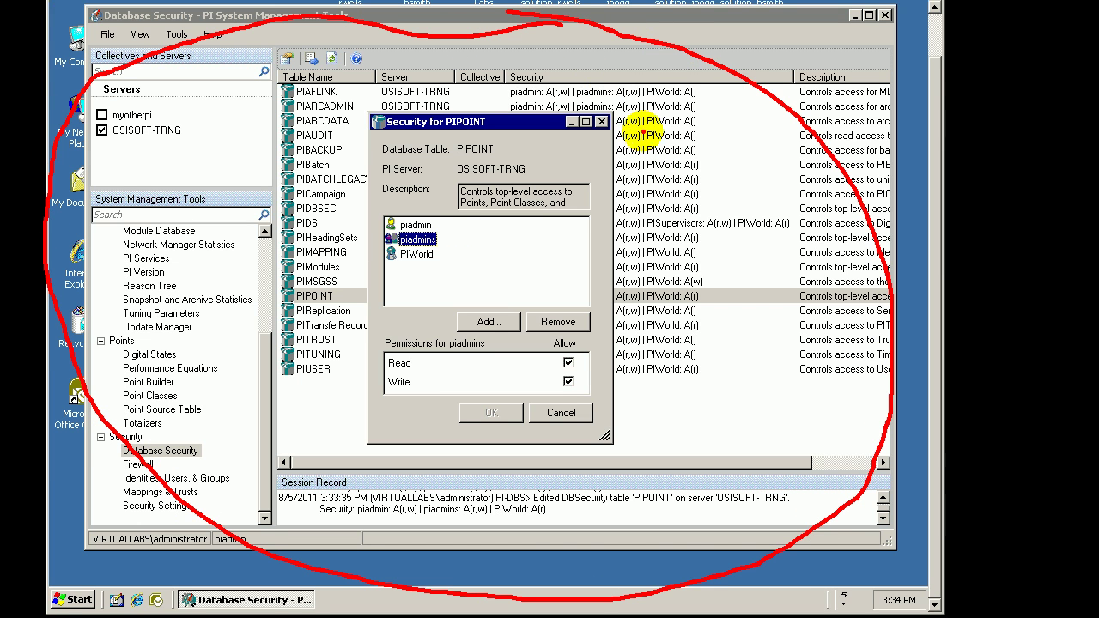
pyautogui.press('Escape')
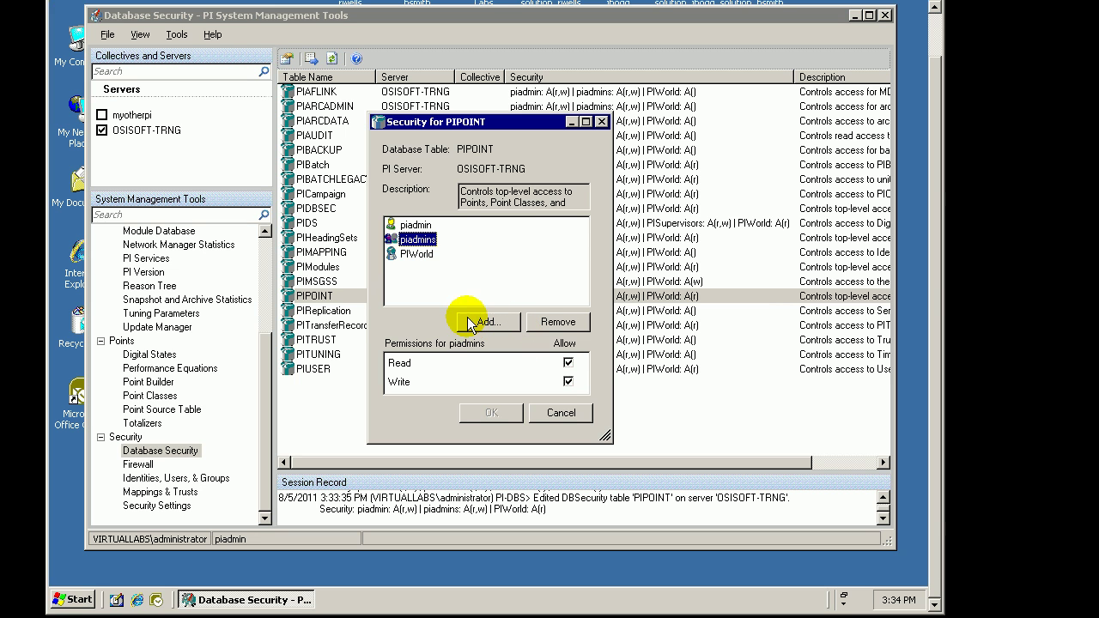
pyautogui.click(415, 225)
pyautogui.click(418, 239)
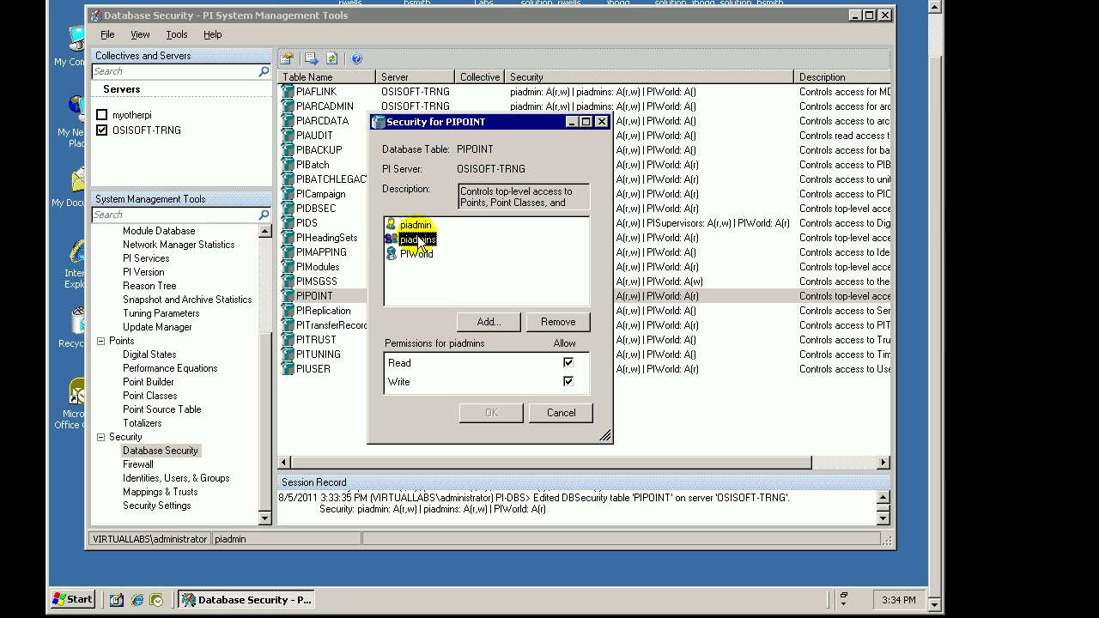
pyautogui.click(416, 224)
pyautogui.click(416, 240)
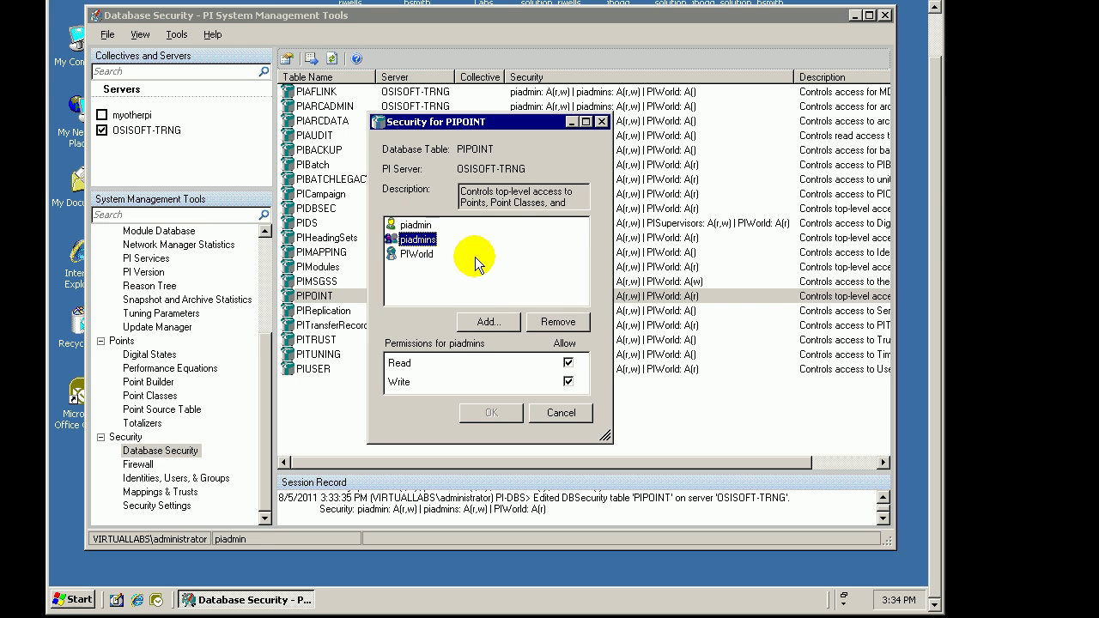
pyautogui.click(560, 414)
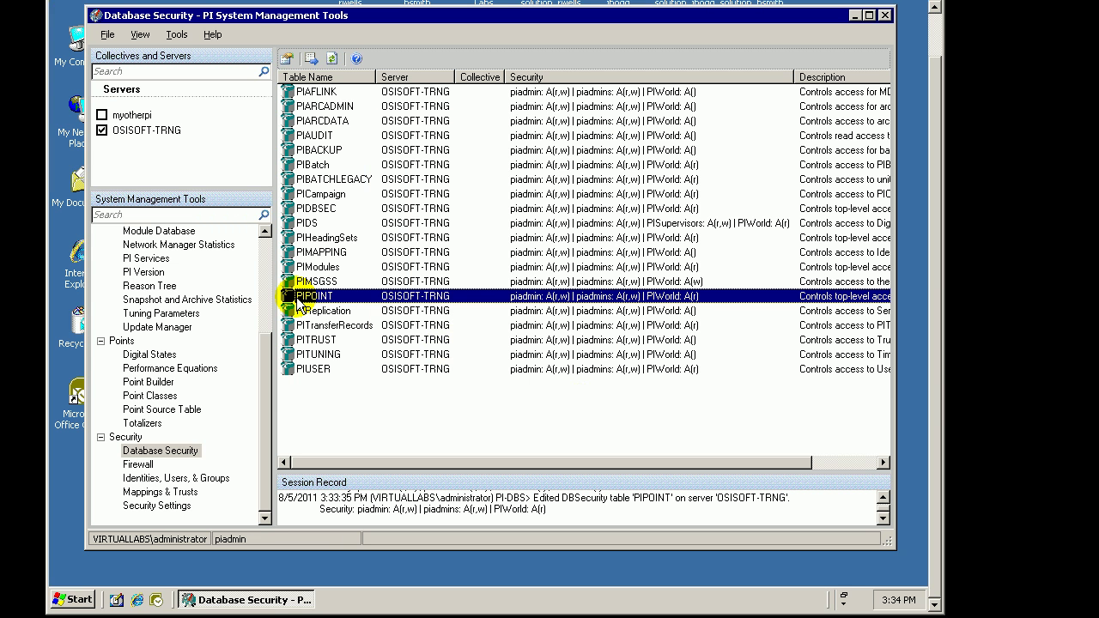
pyautogui.click(292, 370)
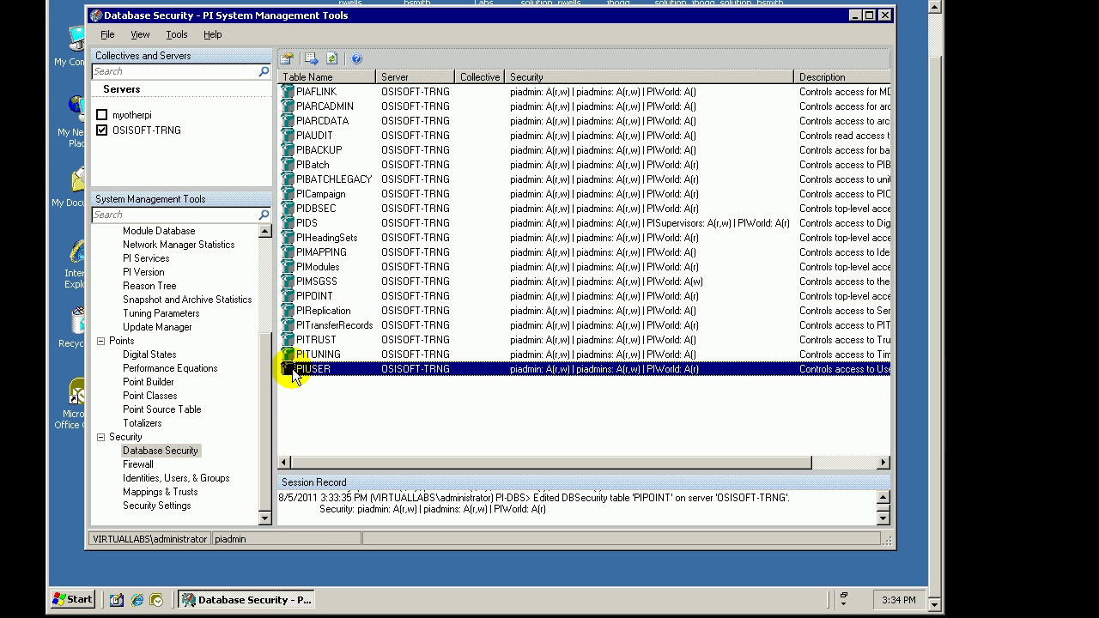
pyautogui.click(294, 297)
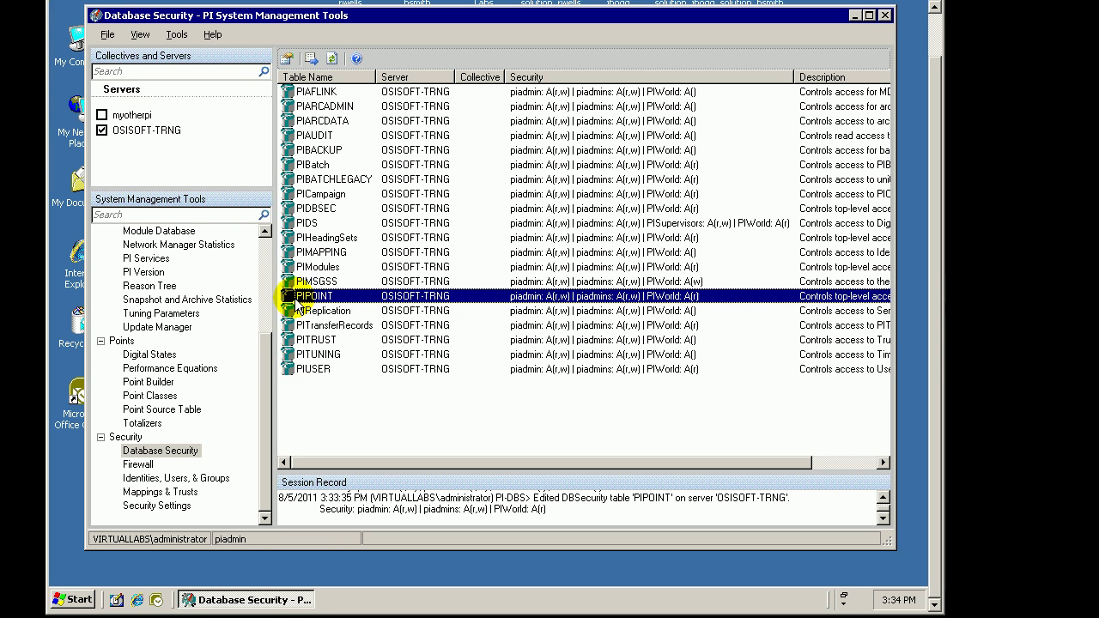
pyautogui.click(293, 371)
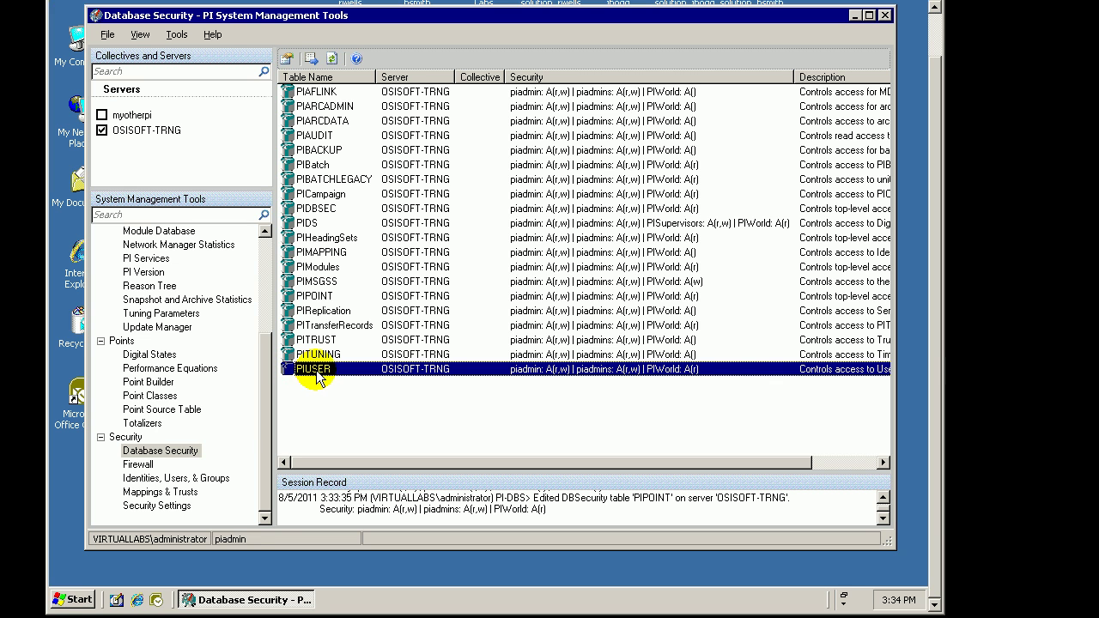
pyautogui.doubleClick(313, 373)
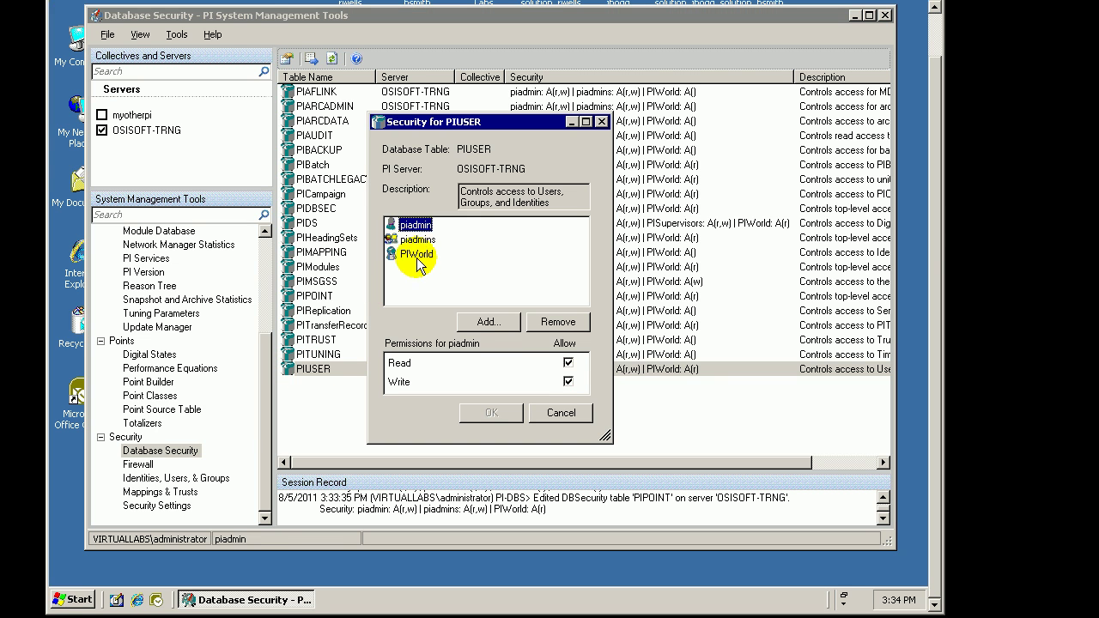
pyautogui.click(540, 409)
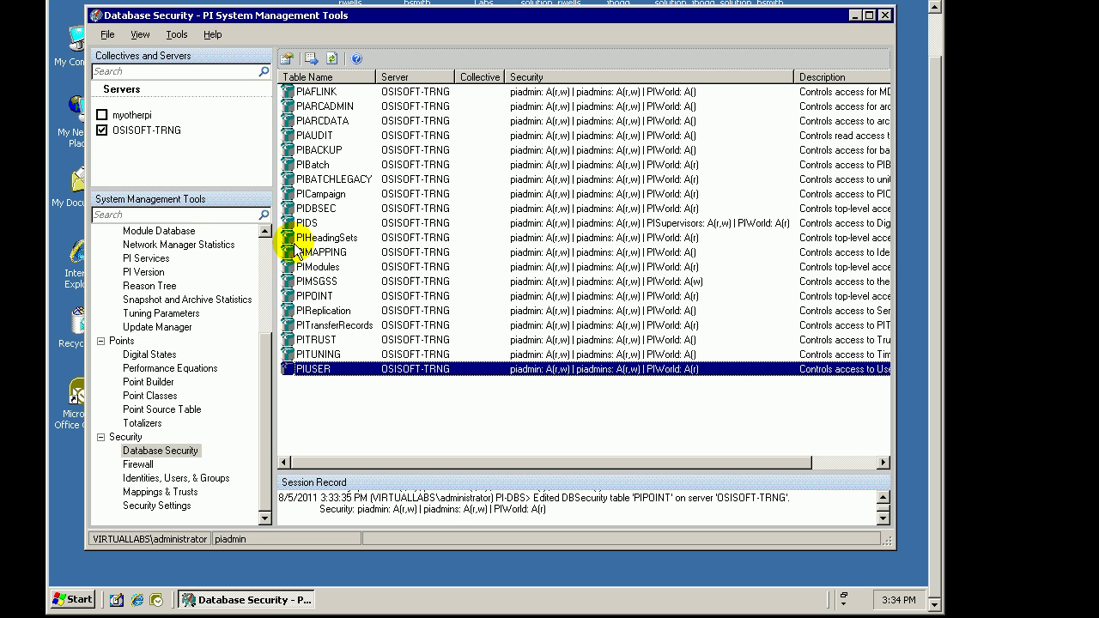
pyautogui.doubleClick(303, 267)
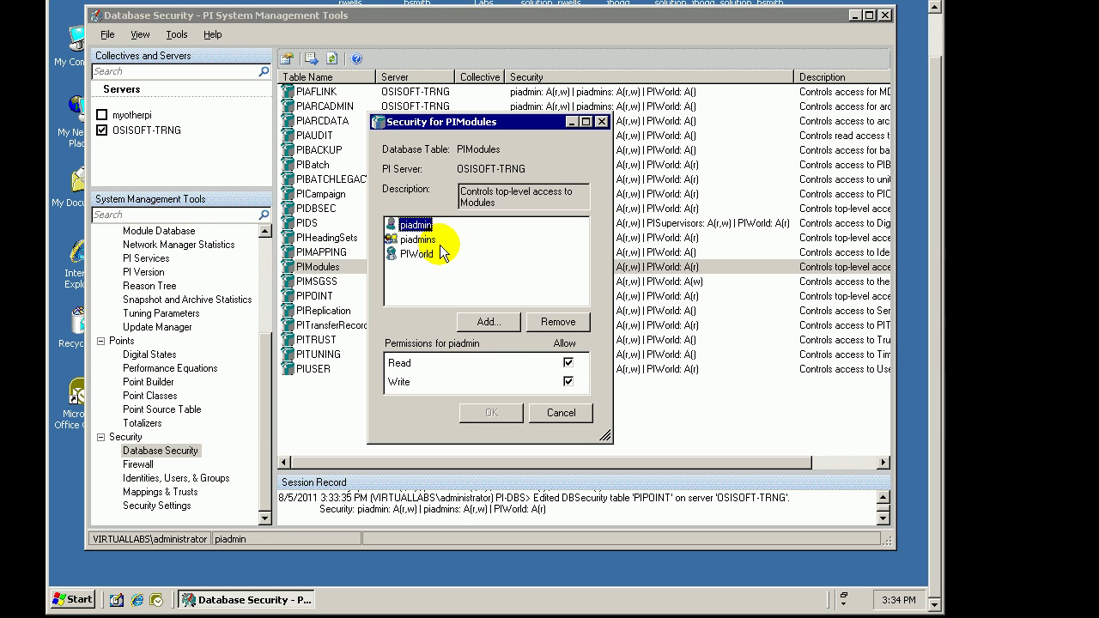
pyautogui.click(561, 412)
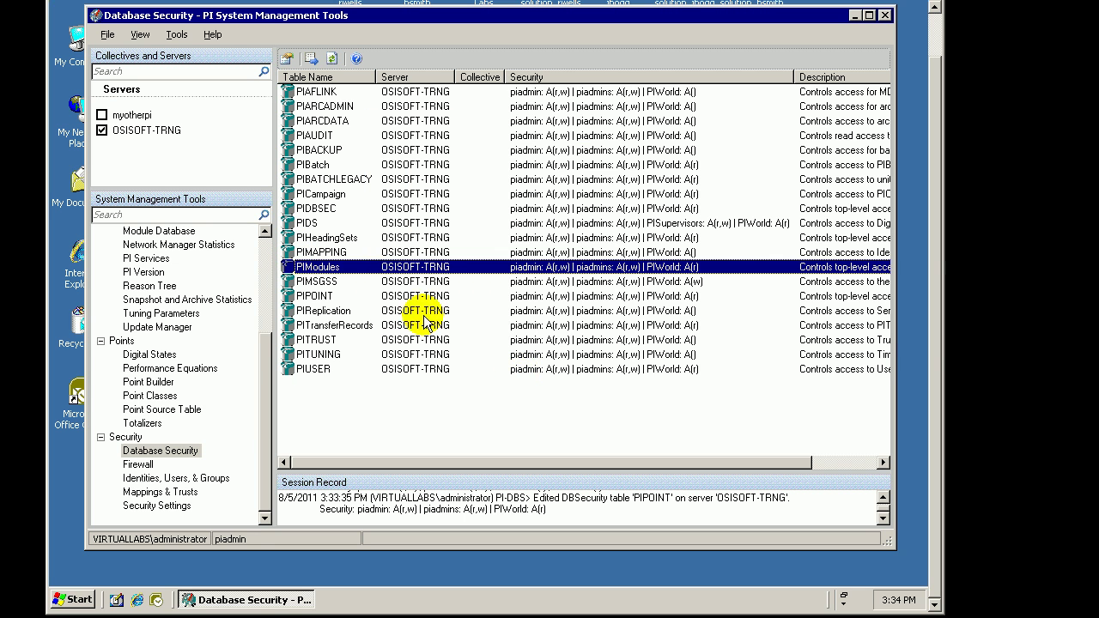
pyautogui.click(311, 92)
pyautogui.click(316, 106)
pyautogui.click(322, 136)
pyautogui.click(322, 149)
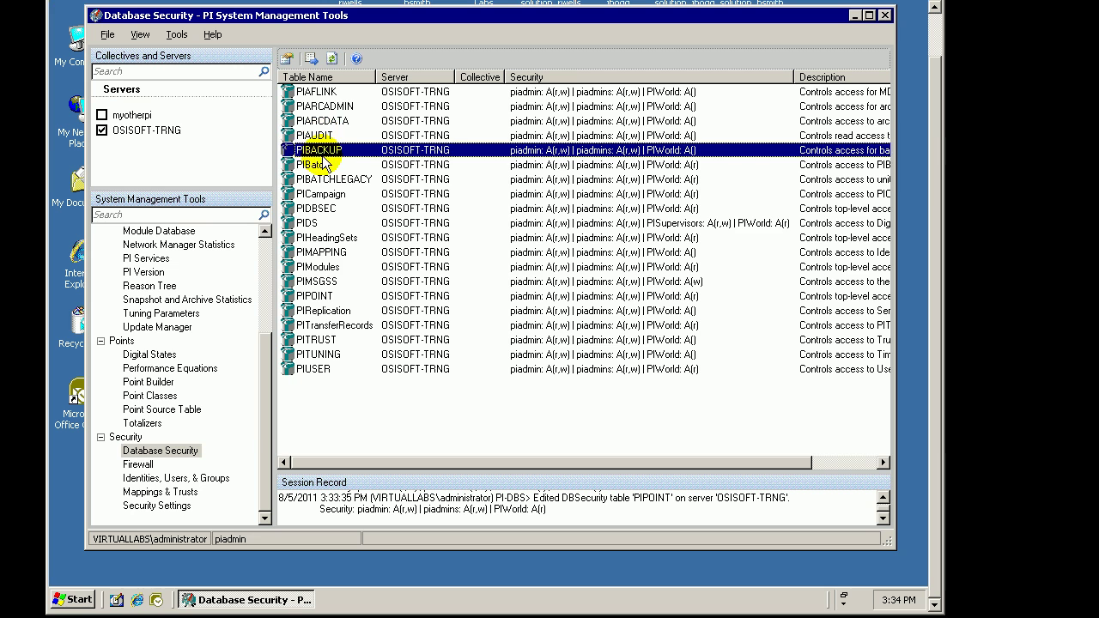
pyautogui.click(316, 179)
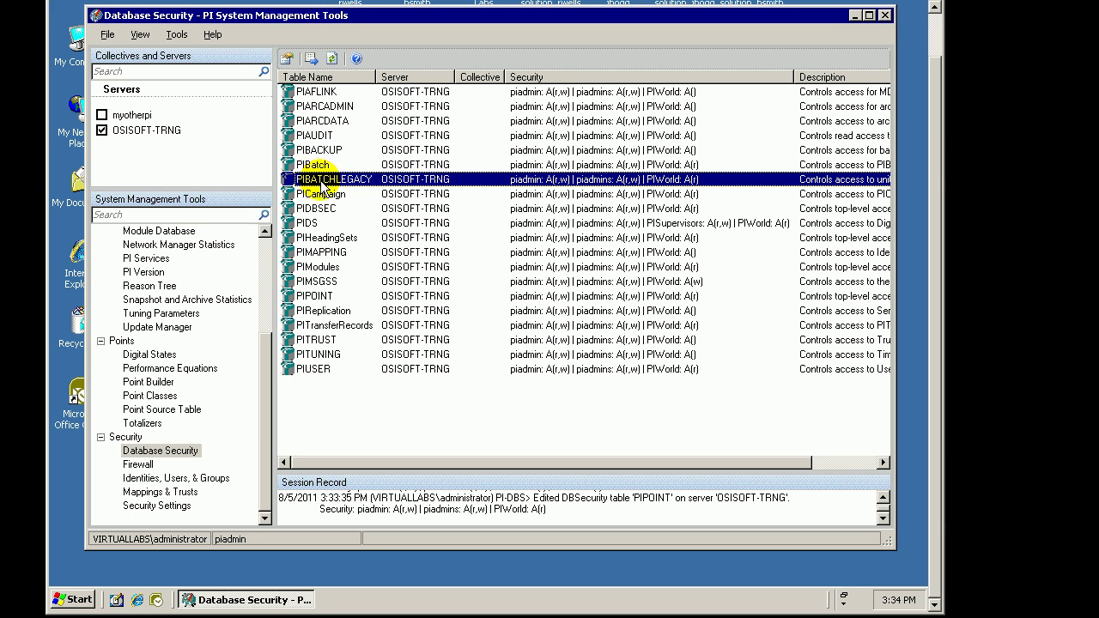
pyautogui.click(294, 298)
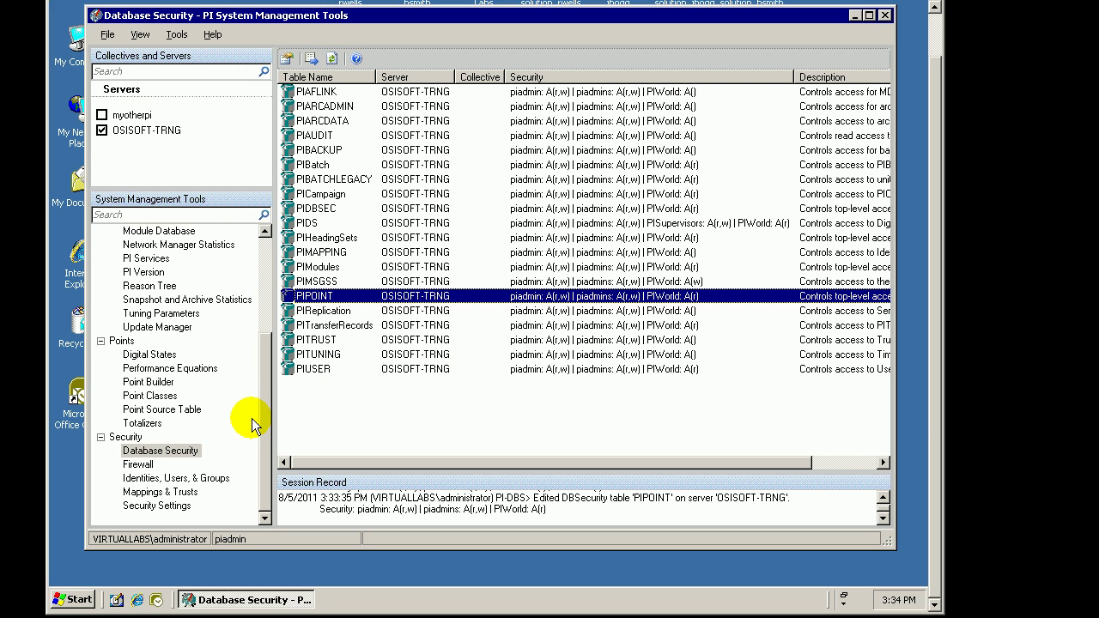
pyautogui.doubleClick(301, 297)
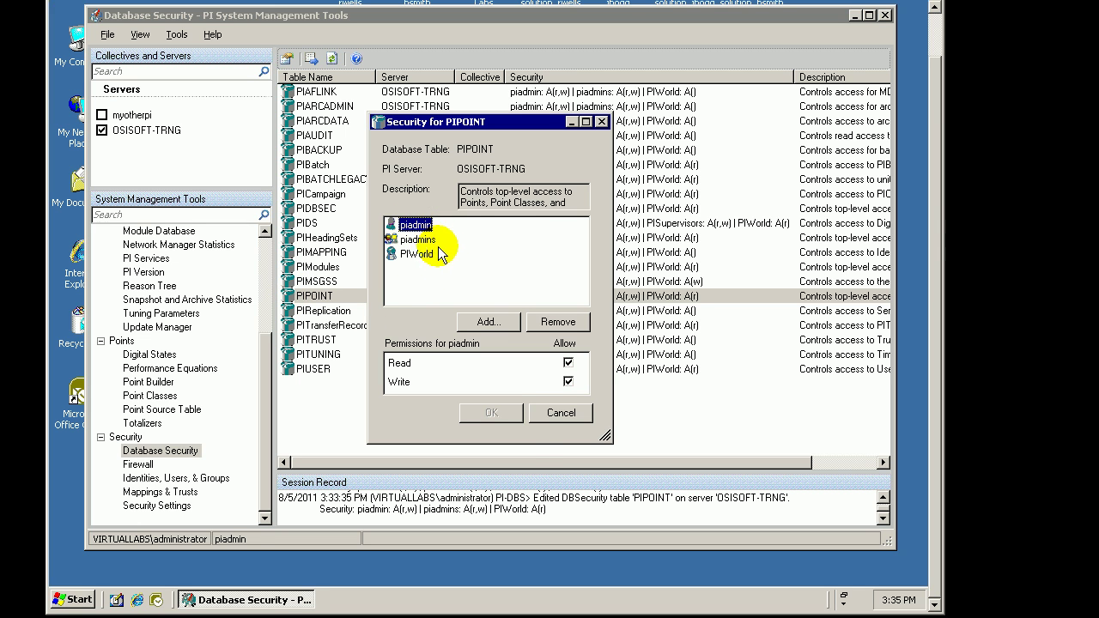
pyautogui.click(560, 416)
pyautogui.click(156, 478)
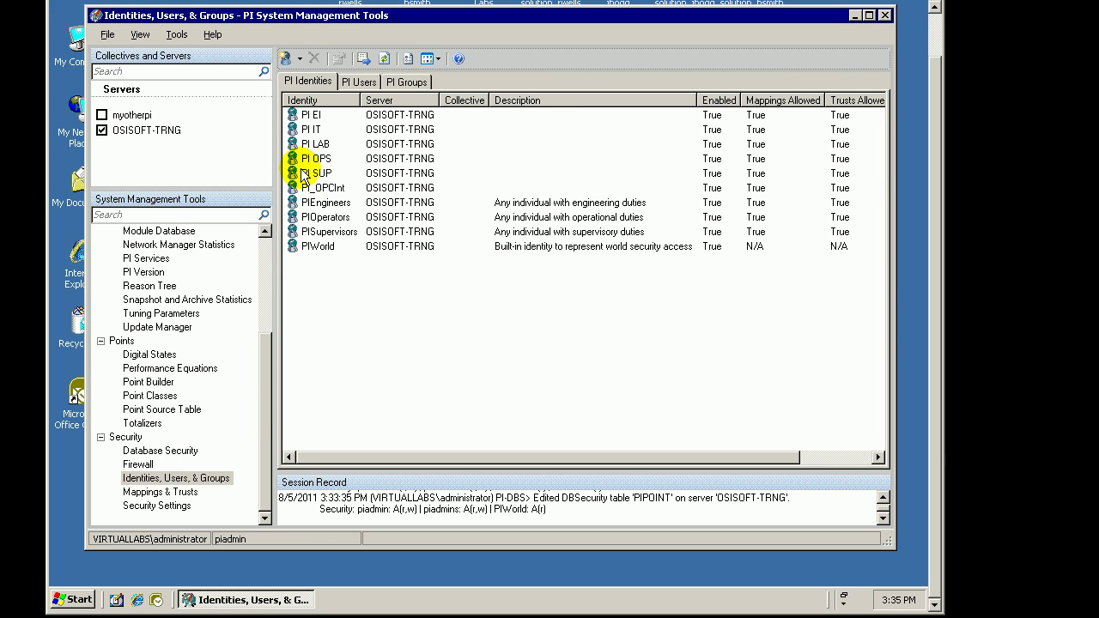
pyautogui.click(311, 173)
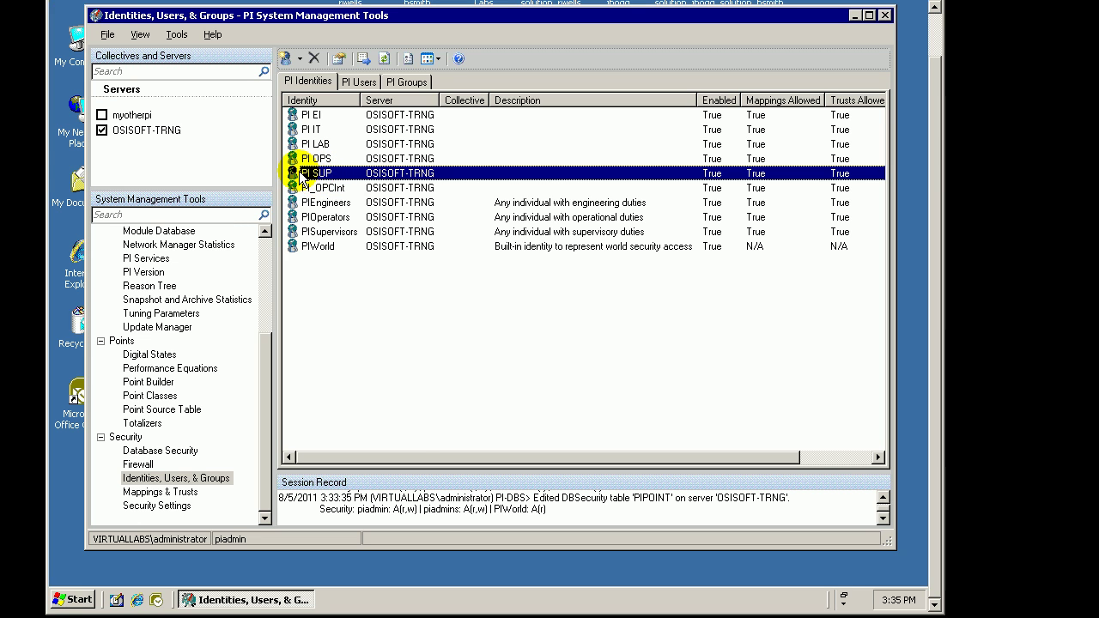
pyautogui.doubleClick(302, 174)
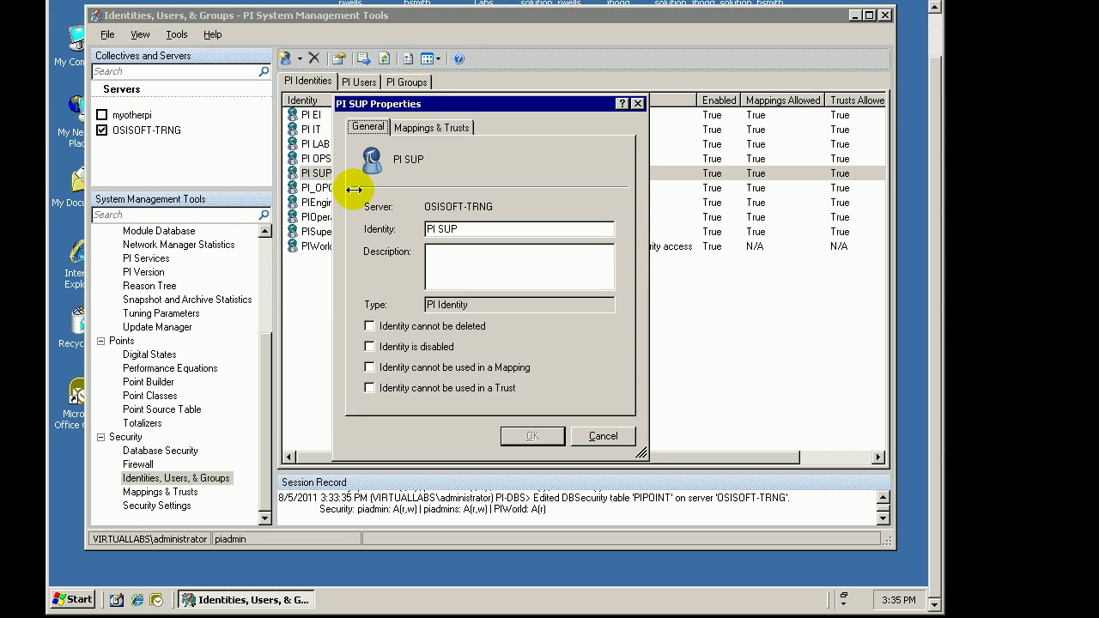
pyautogui.click(420, 130)
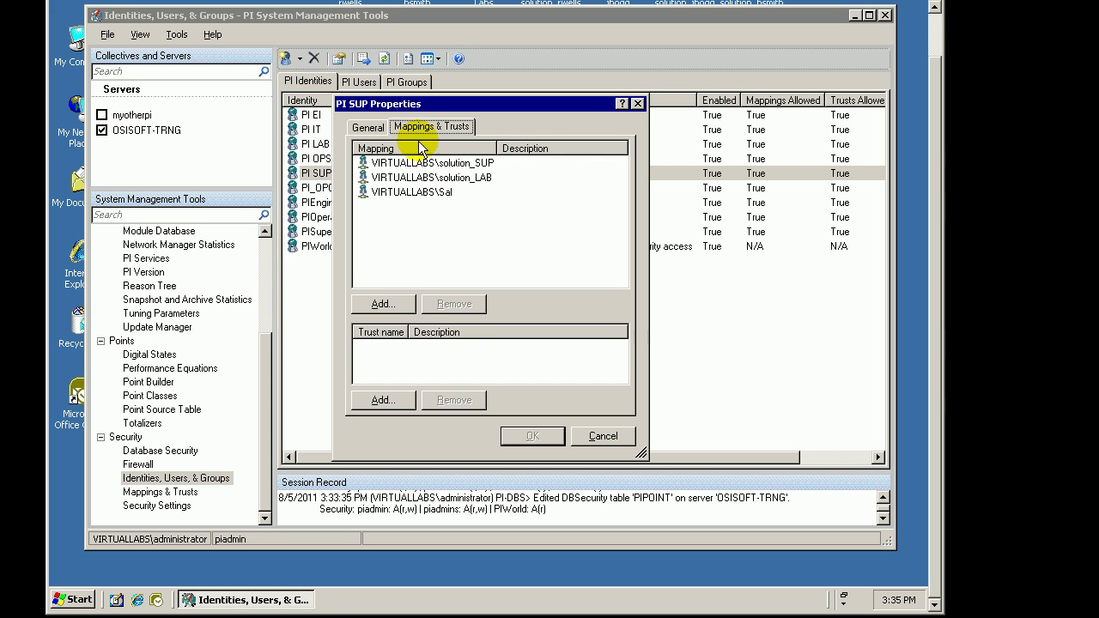
pyautogui.click(415, 192)
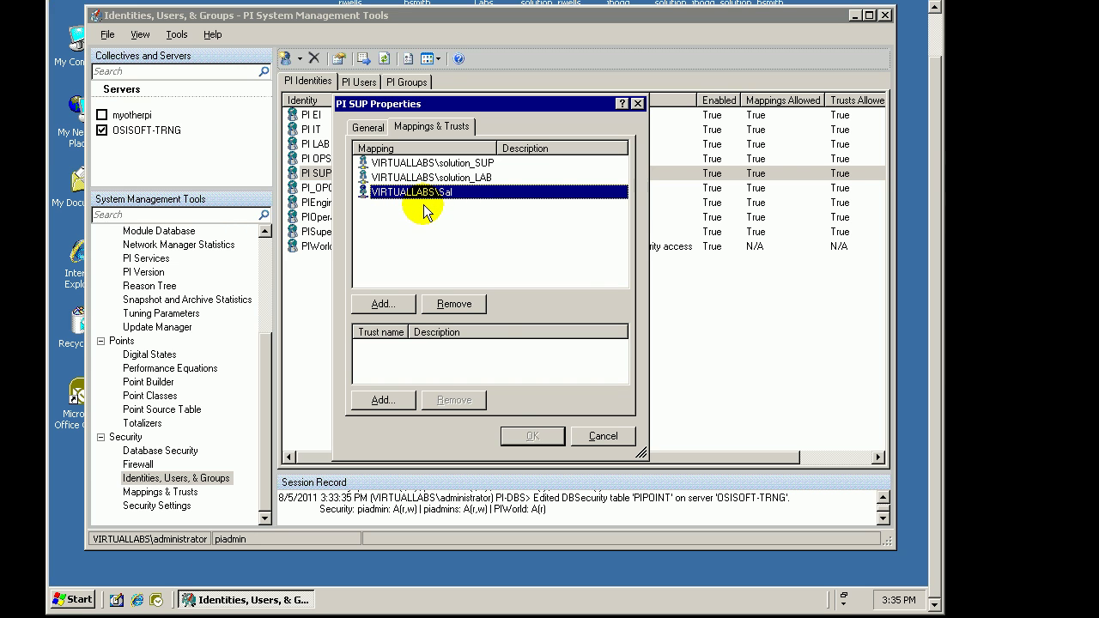
pyautogui.click(601, 436)
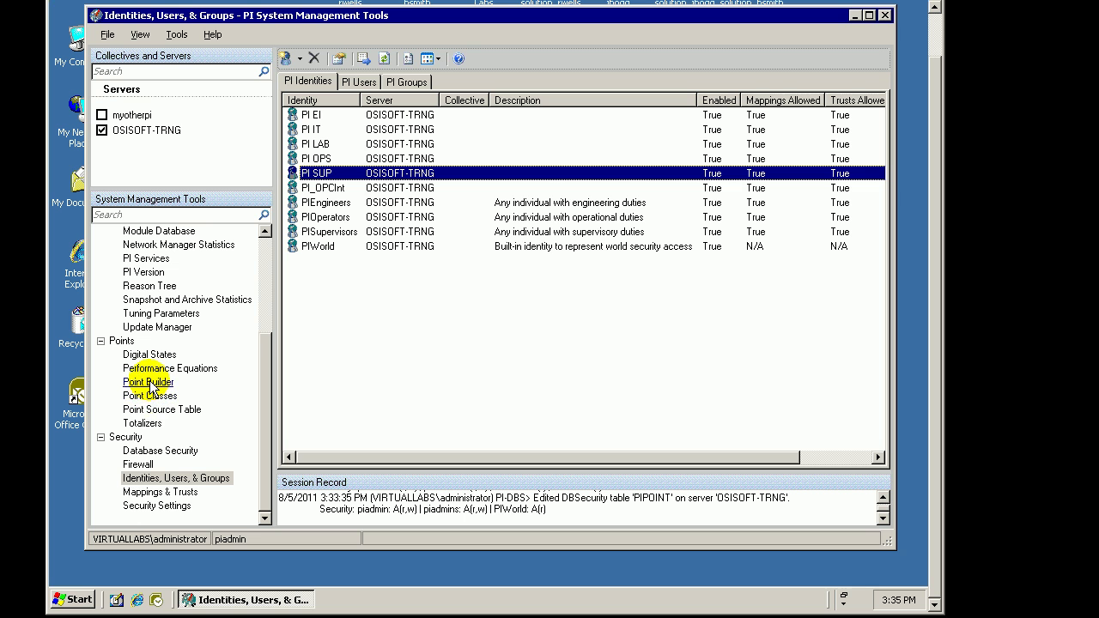
# Add PI SUP back to PIPOINT security with write permission and save
pyautogui.click(146, 450)
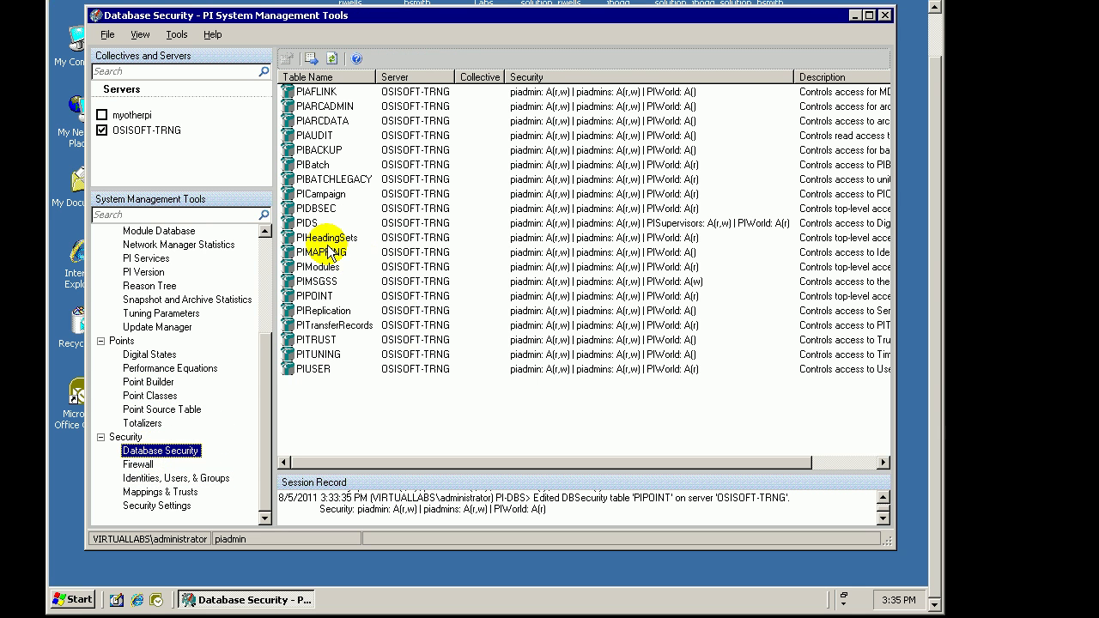
pyautogui.doubleClick(302, 297)
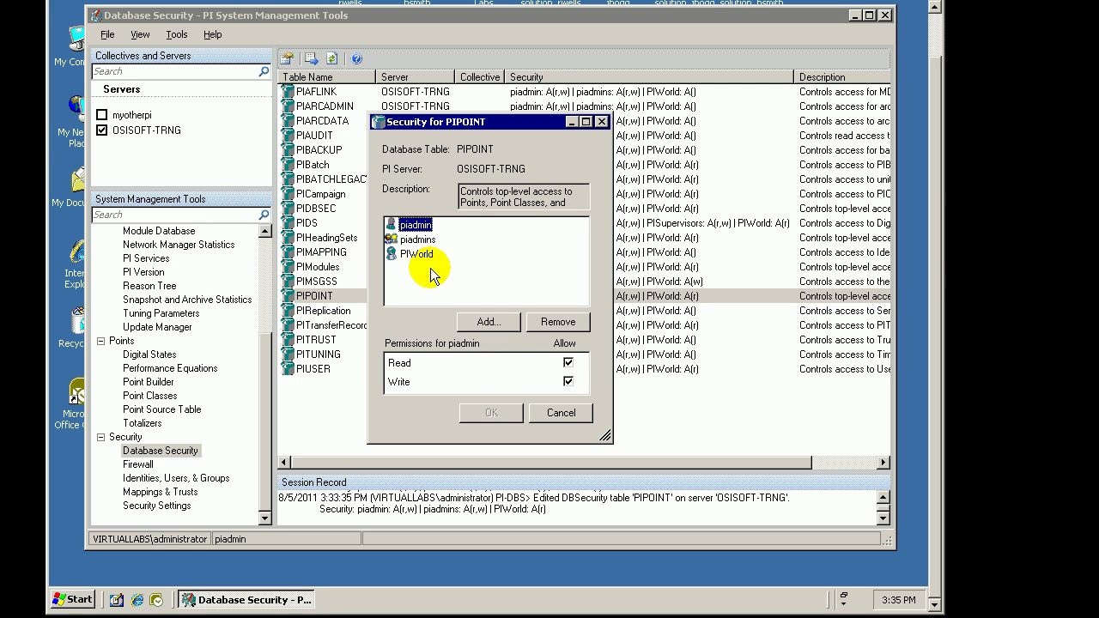
pyautogui.click(483, 323)
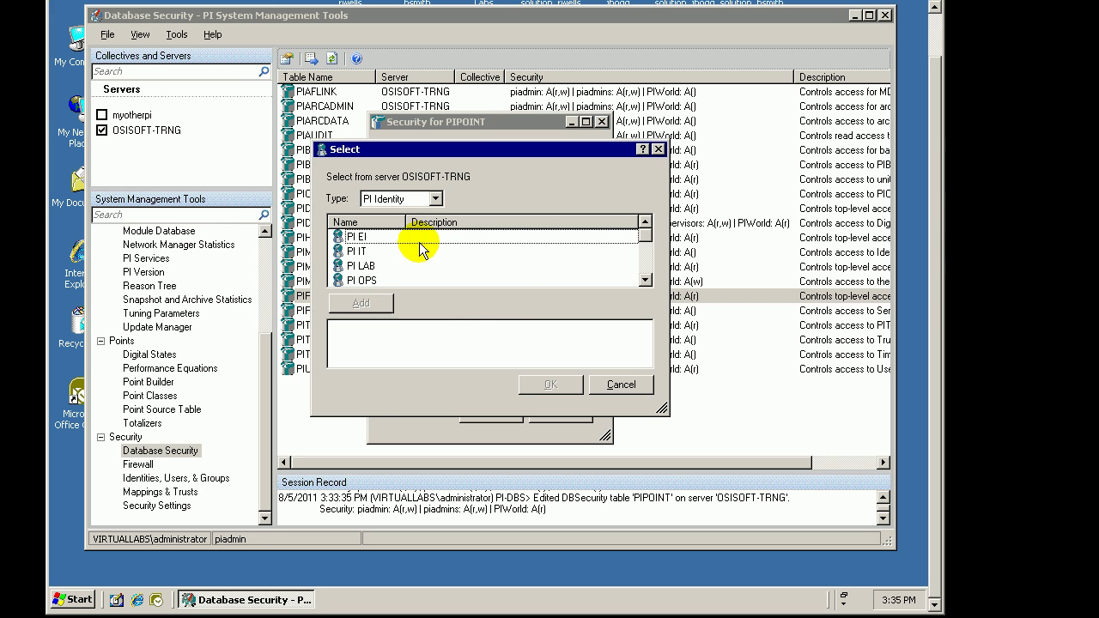
pyautogui.click(644, 259)
pyautogui.click(361, 257)
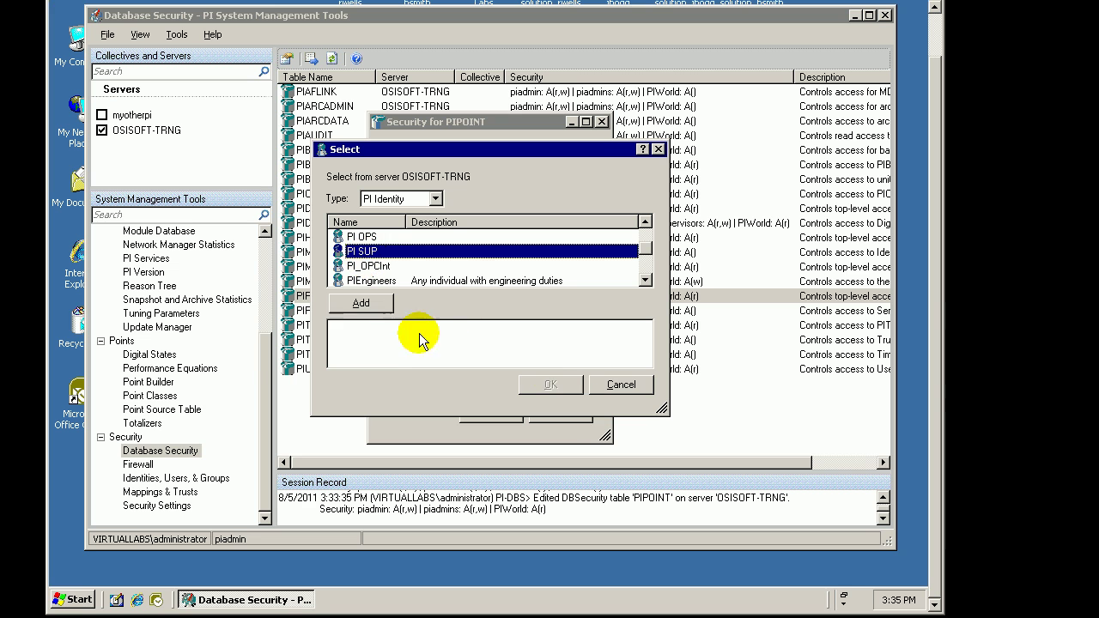
pyautogui.click(361, 303)
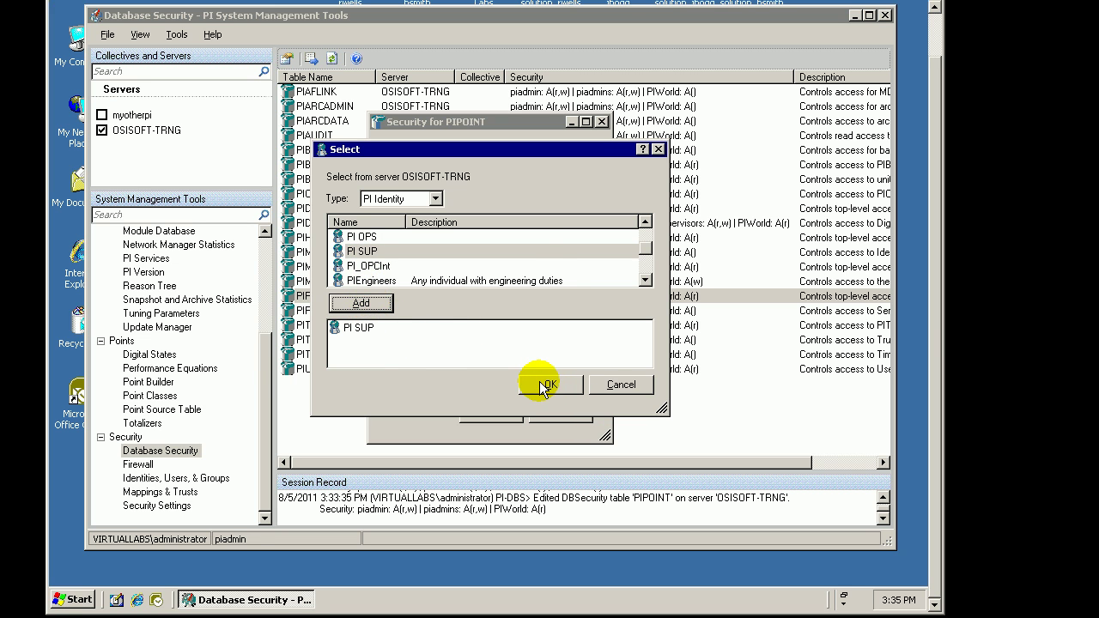
pyautogui.click(546, 385)
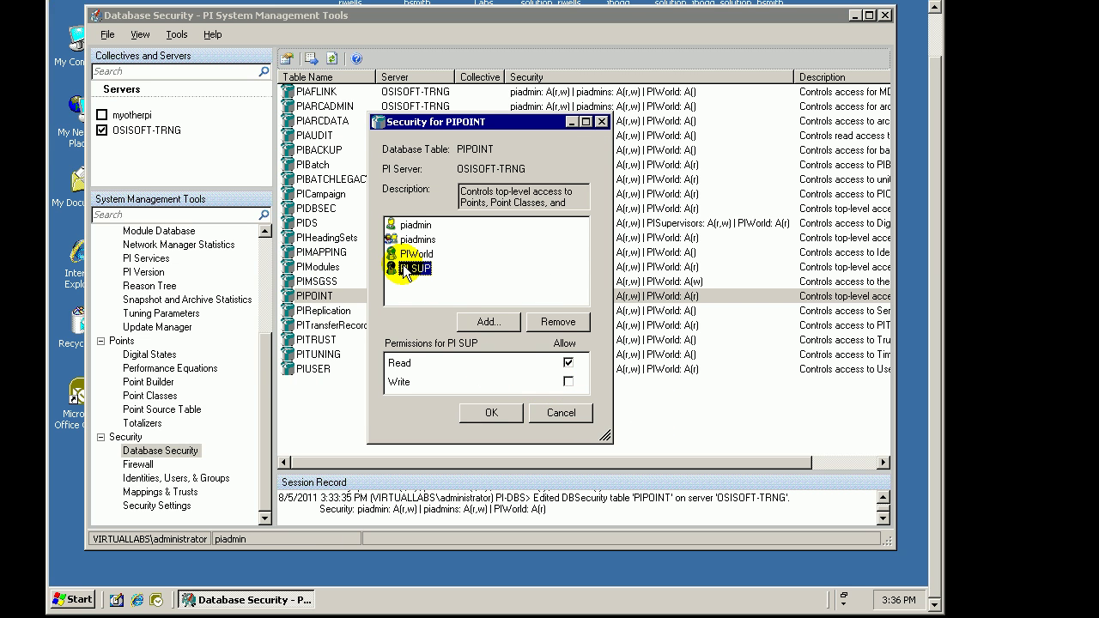
pyautogui.click(567, 381)
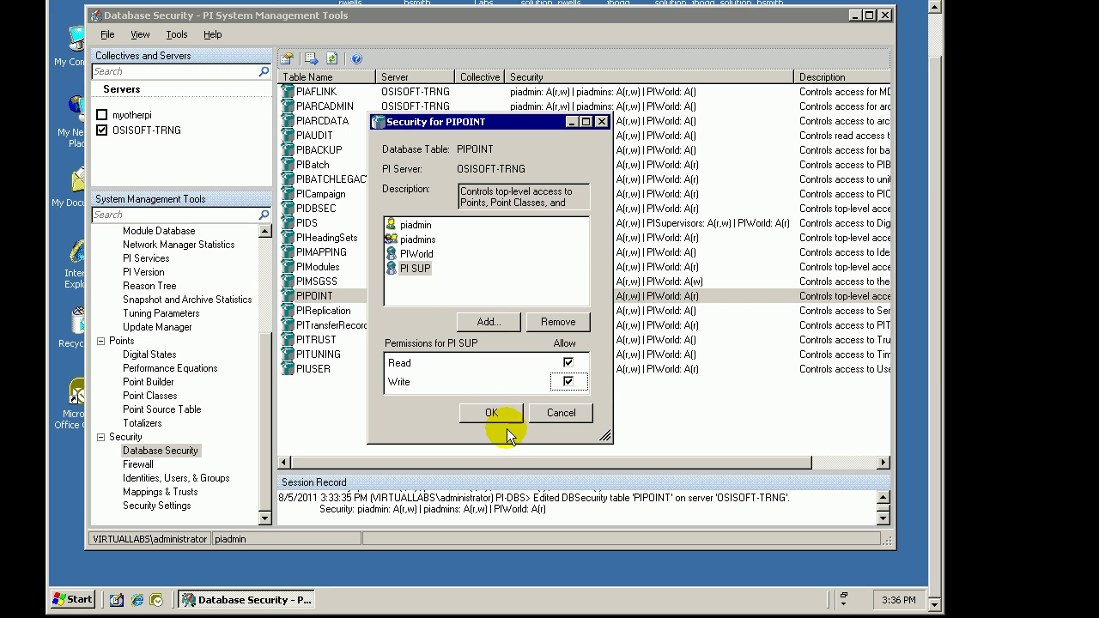
pyautogui.click(490, 412)
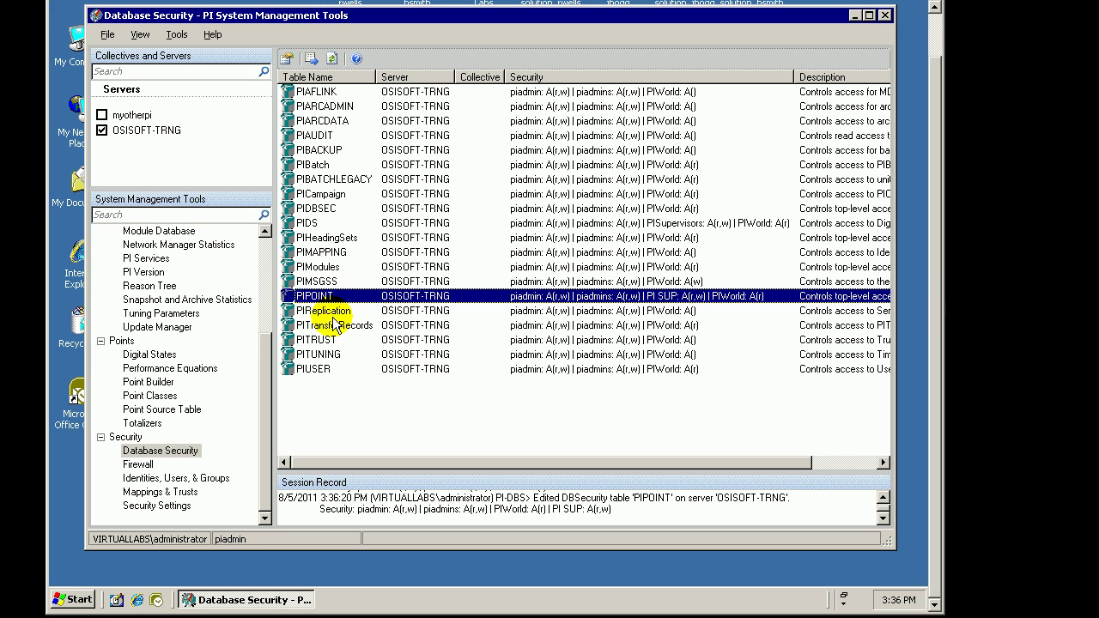
# Revoke PI SUP's write permission on PIPOINT, leaving it read-only
pyautogui.doubleClick(290, 296)
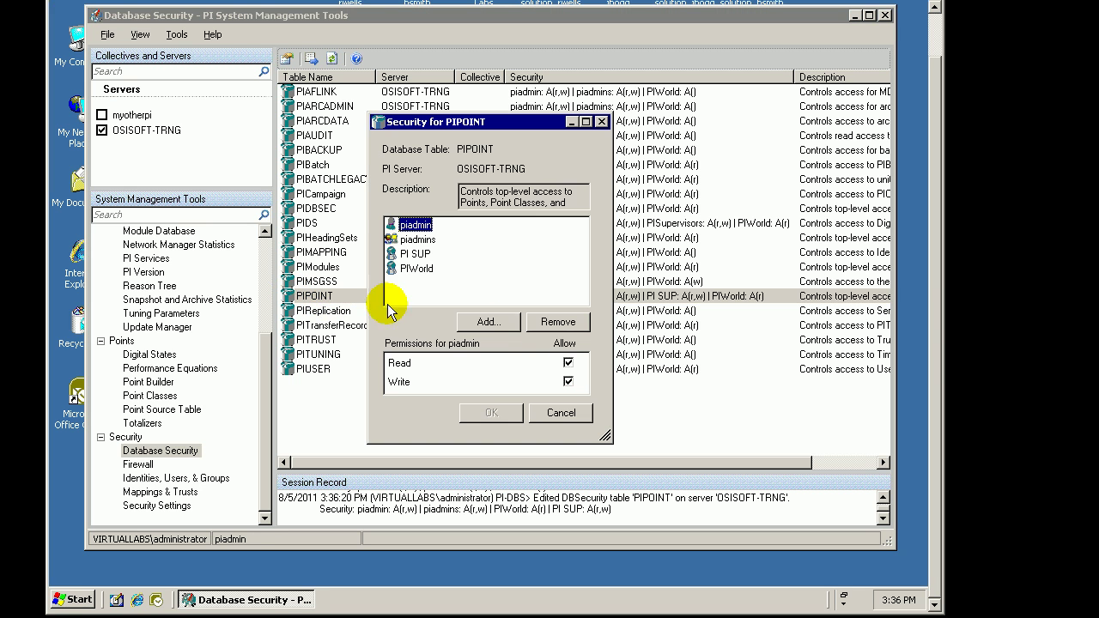
pyautogui.click(415, 253)
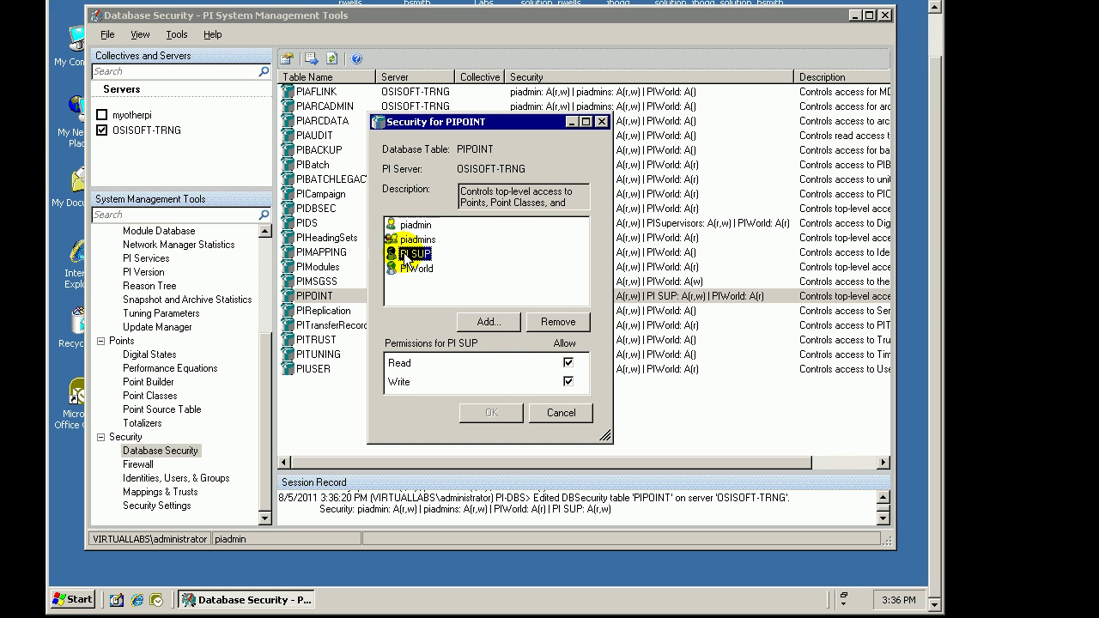
pyautogui.click(568, 382)
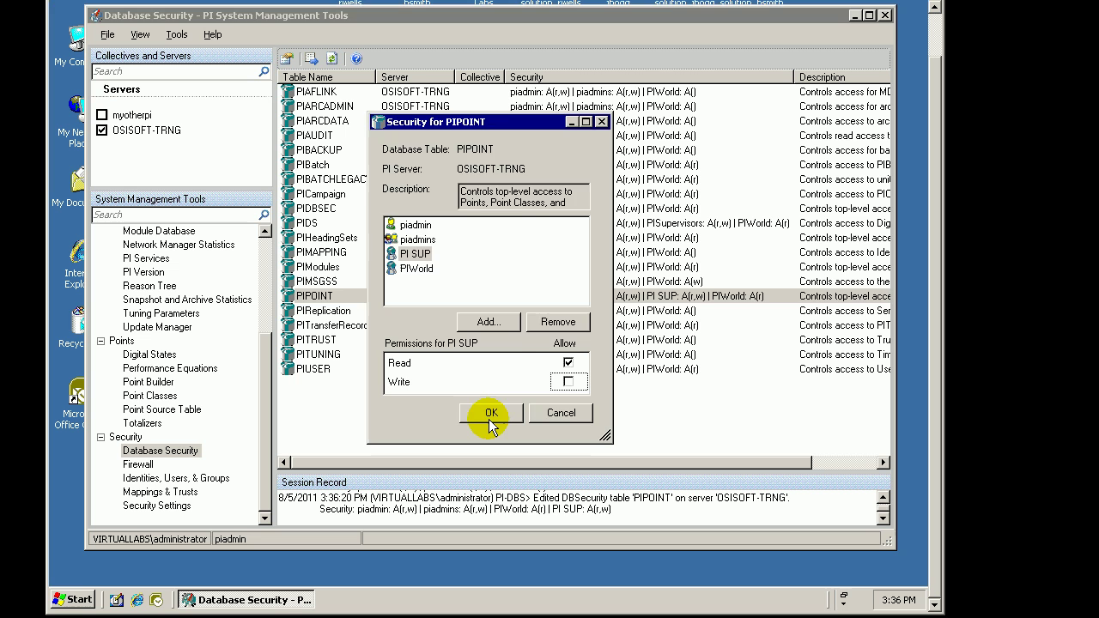
pyautogui.click(490, 414)
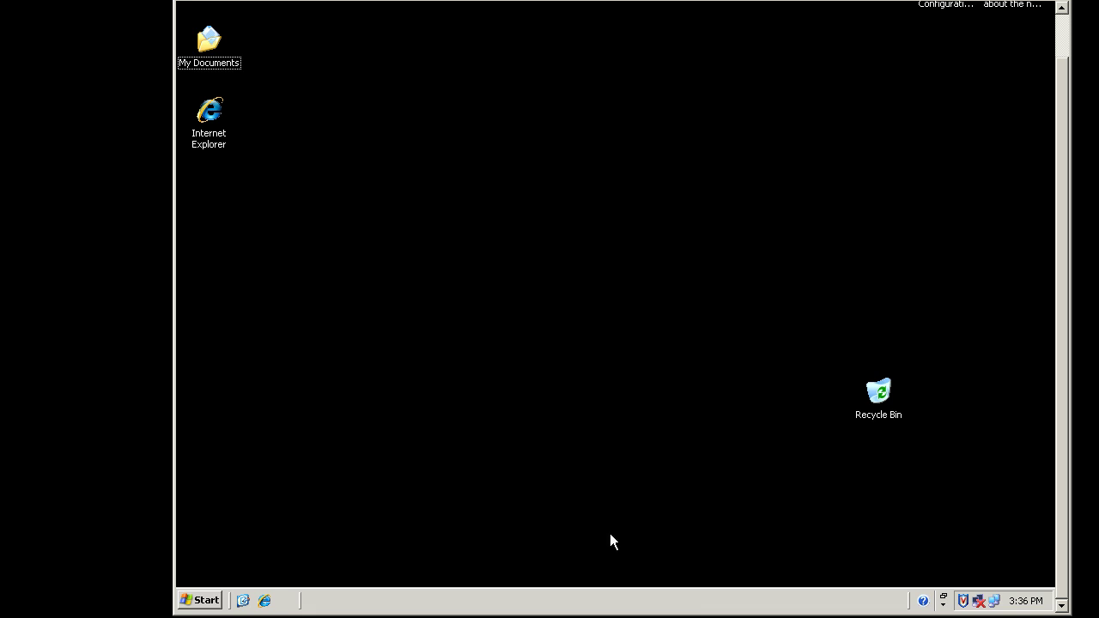
# Launch PI System Management Tools from All Programs > PI System via Run as, using another user's credentials
pyautogui.click(189, 600)
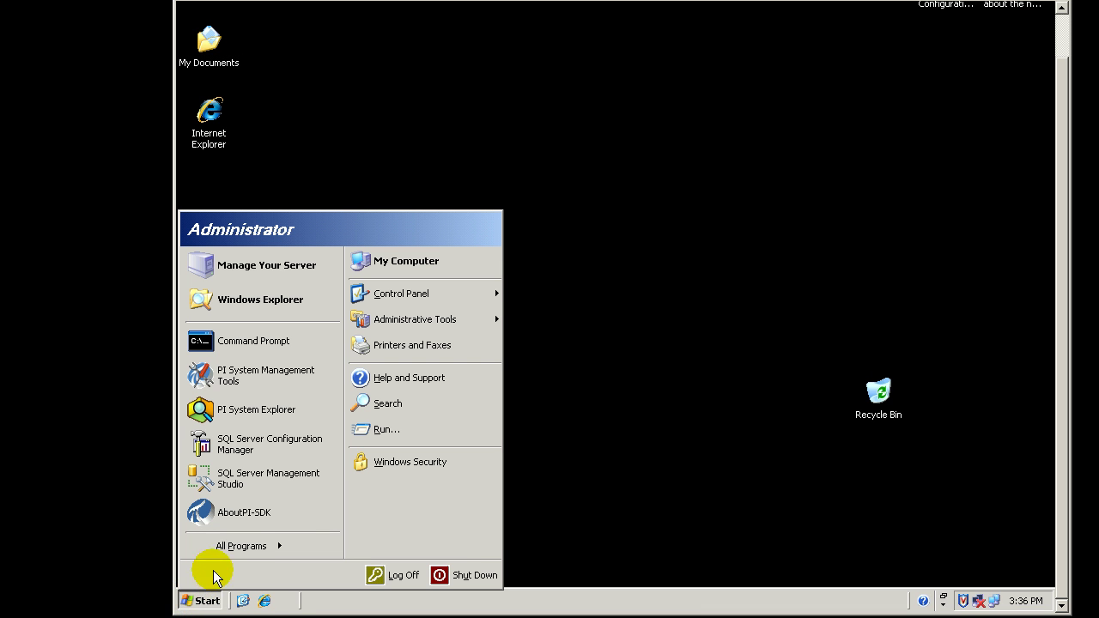
pyautogui.moveTo(251, 549)
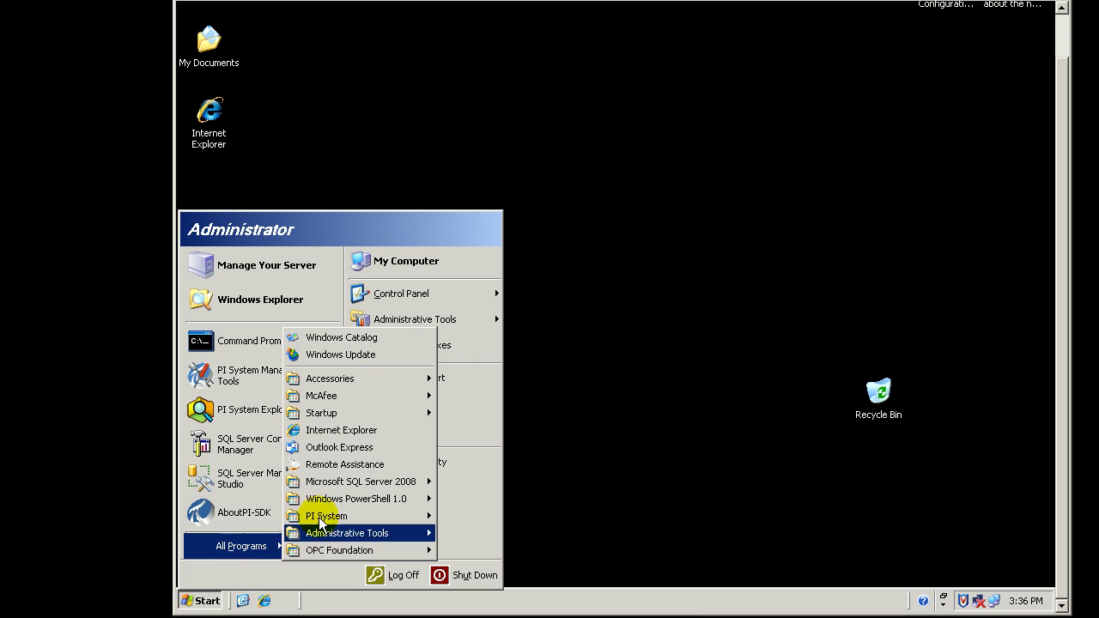
pyautogui.moveTo(361, 483)
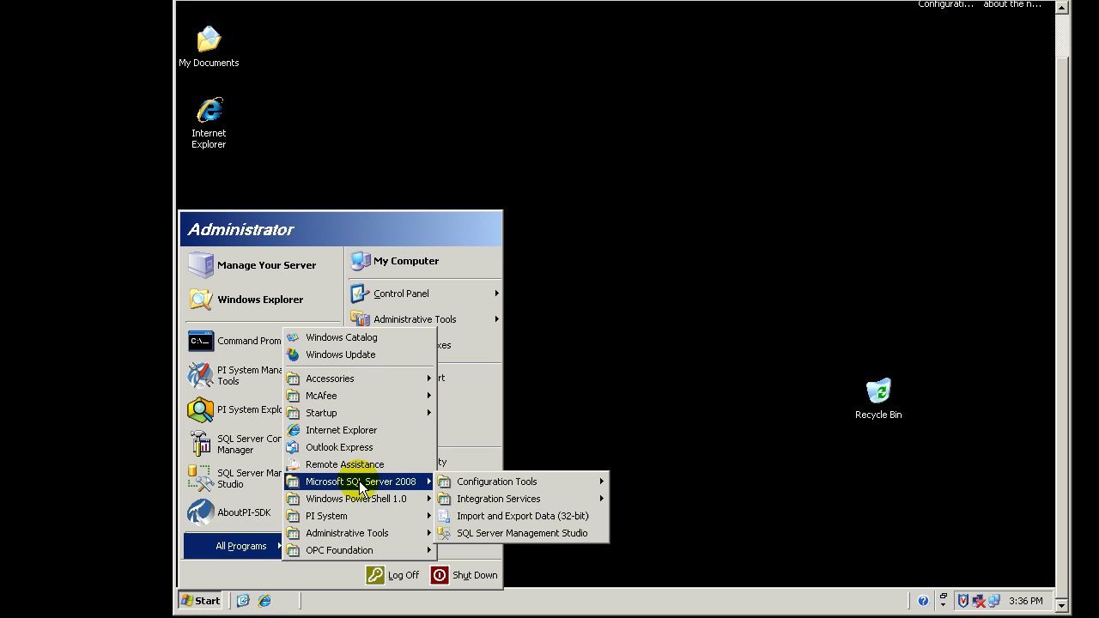
pyautogui.moveTo(365, 519)
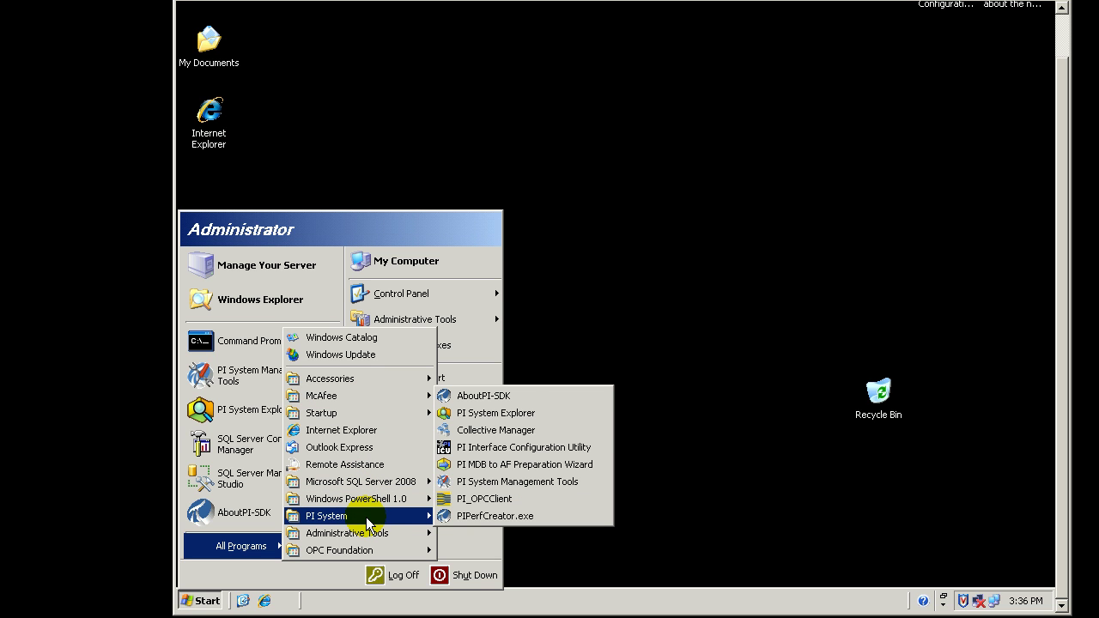
pyautogui.rightClick(512, 484)
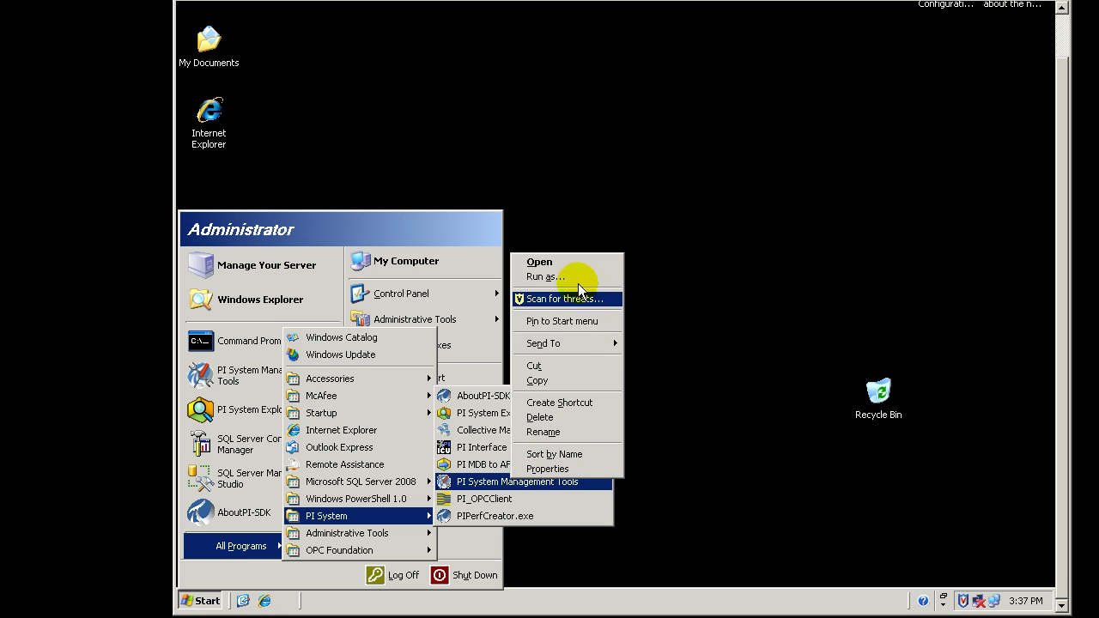
pyautogui.rightClick(482, 486)
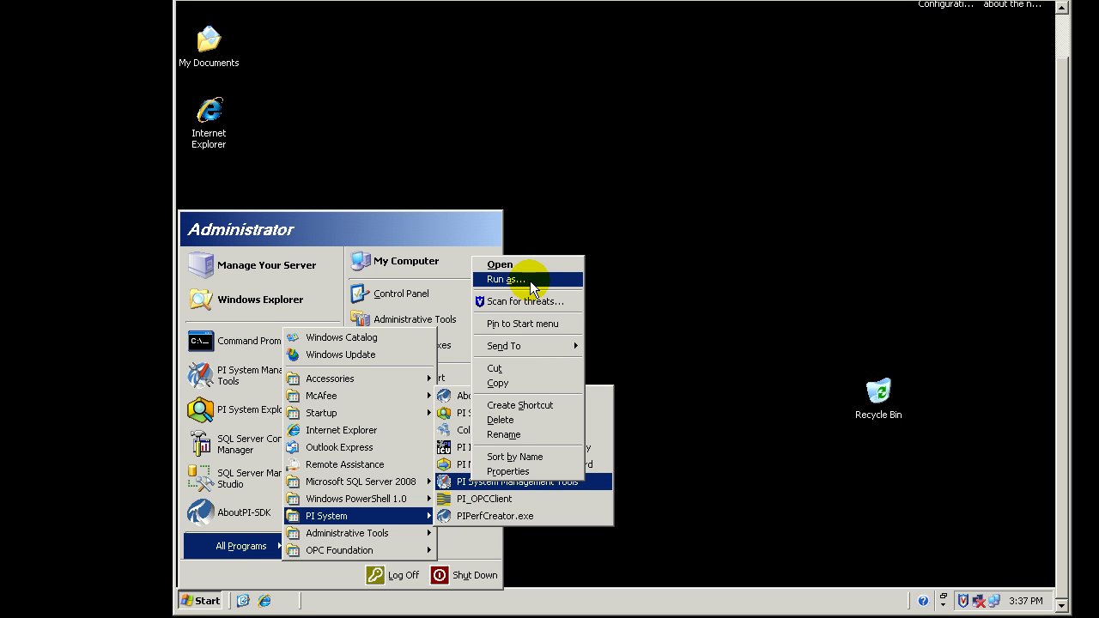
pyautogui.click(530, 281)
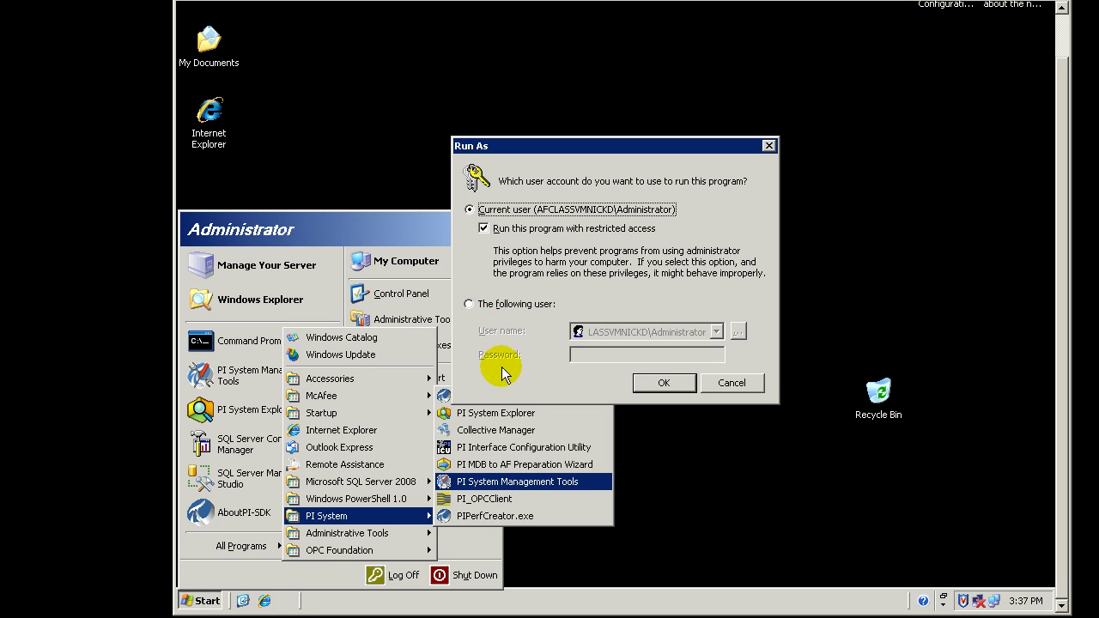
pyautogui.click(470, 306)
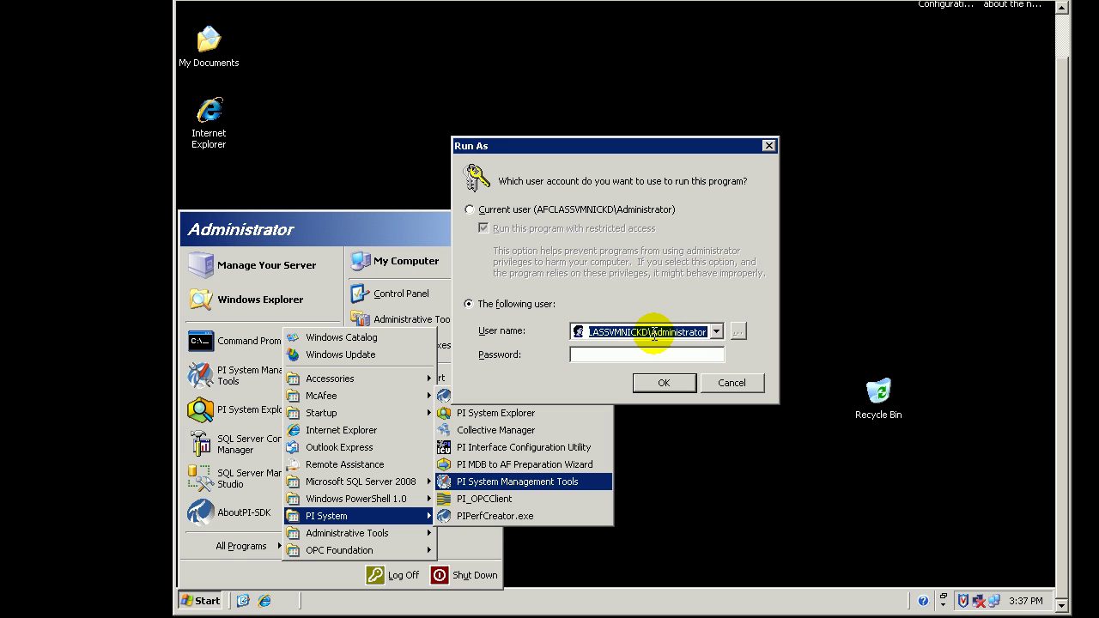
pyautogui.write('virtuallabs\\sal')
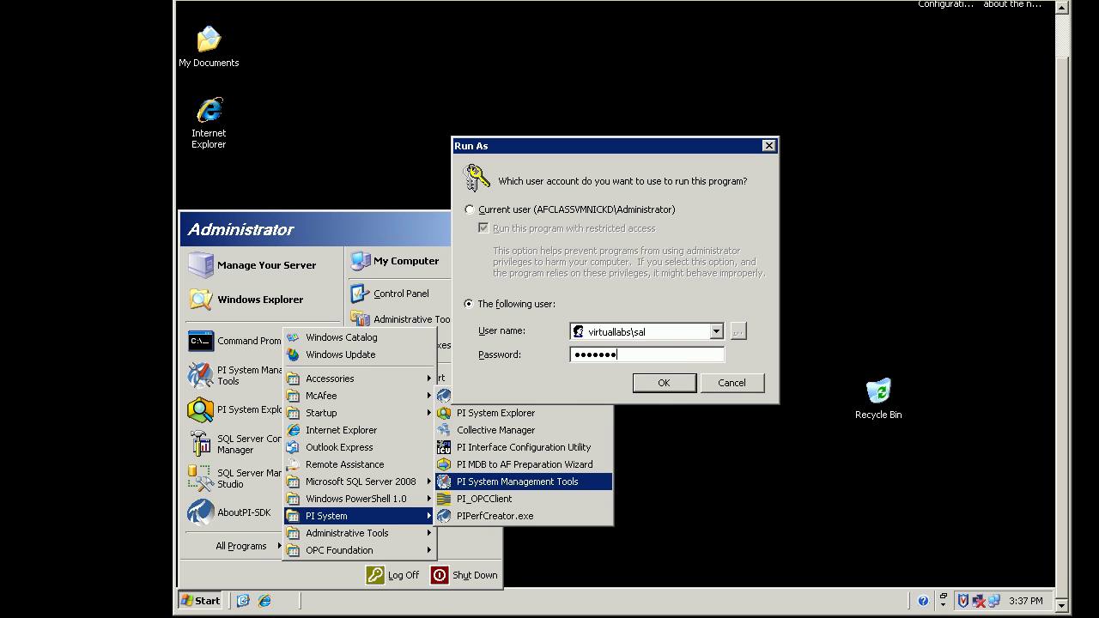
pyautogui.click(649, 388)
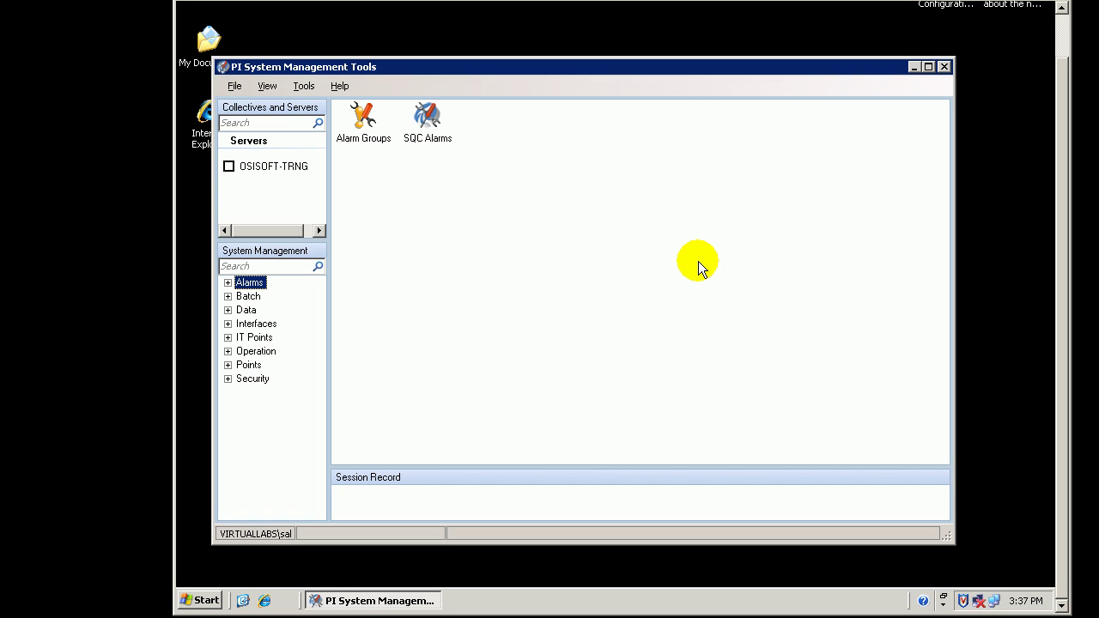
# Connect to the OSISOFT-TRNG server through File > Connections and close the connection manager
pyautogui.click(234, 86)
pyautogui.click(260, 104)
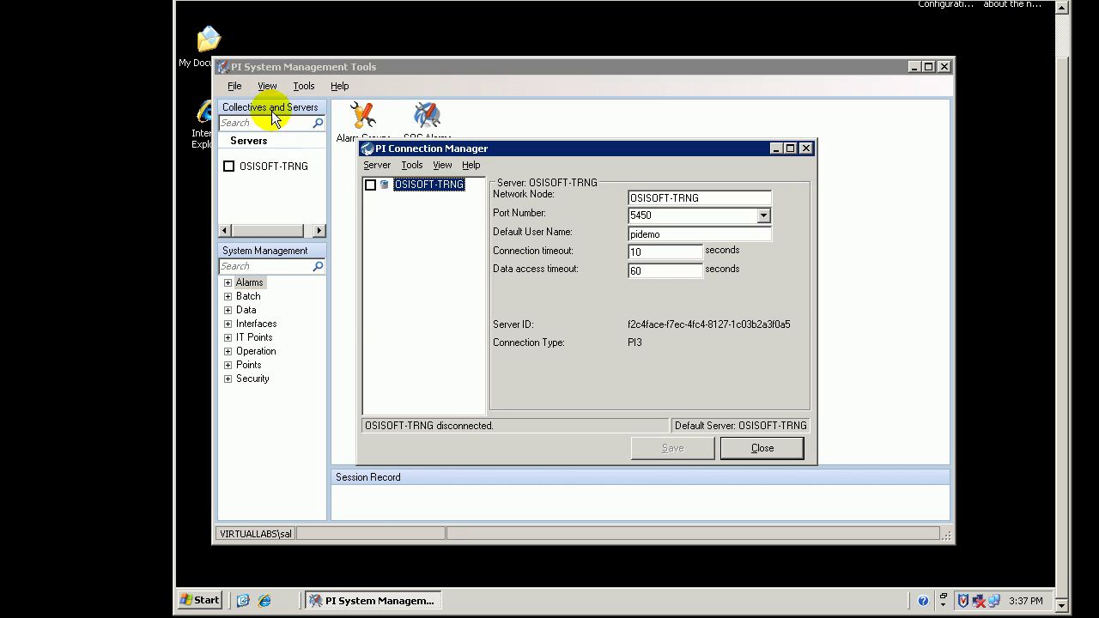
pyautogui.click(370, 186)
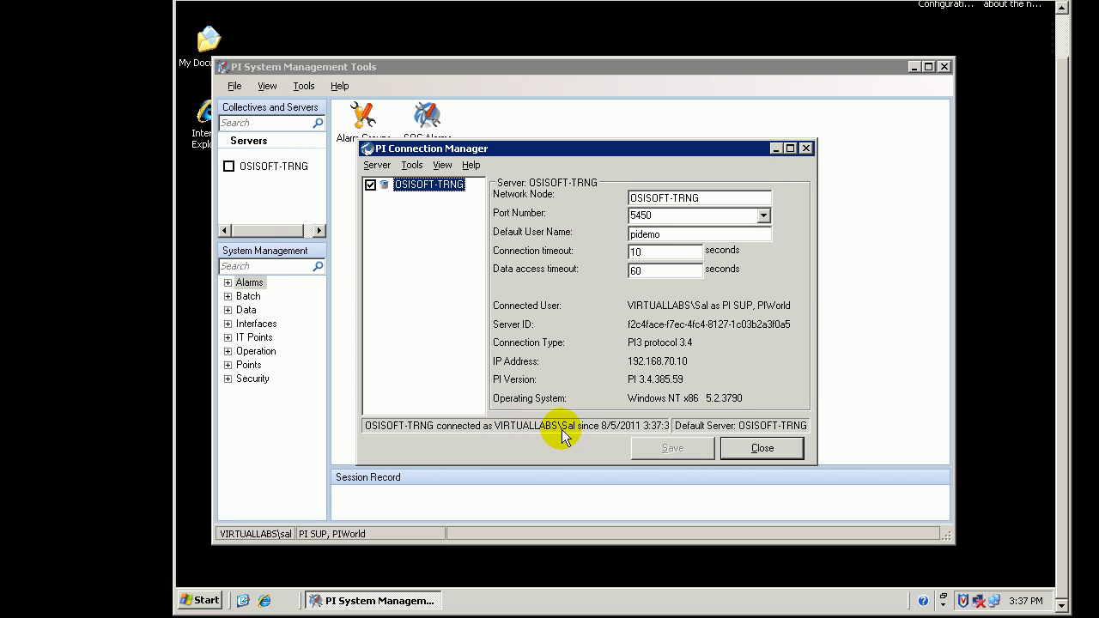
pyautogui.click(750, 448)
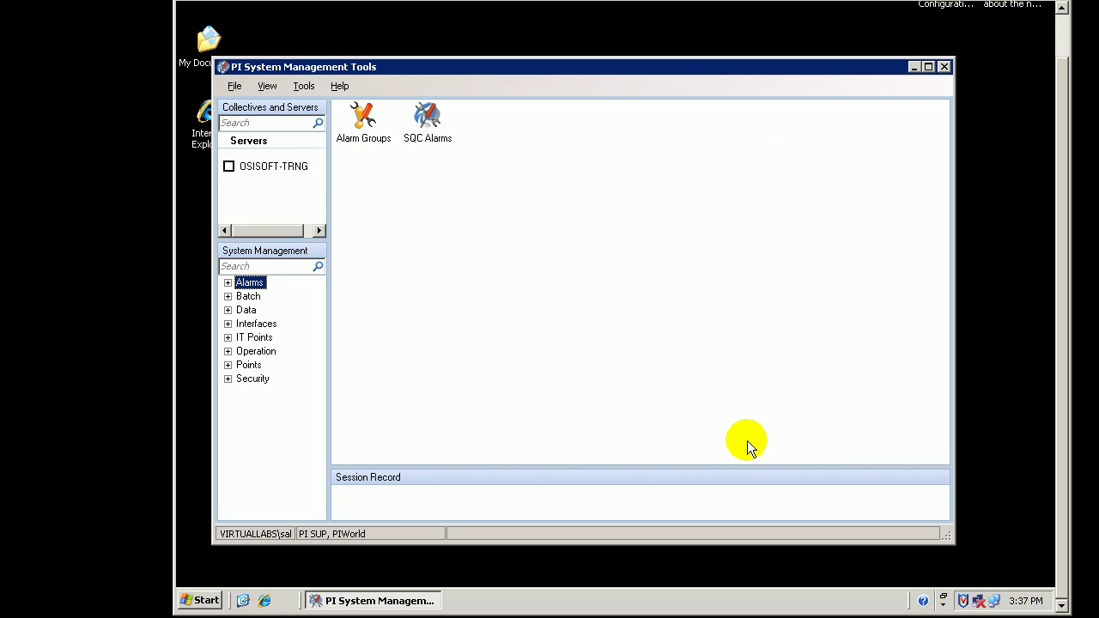
pyautogui.click(227, 366)
# Load PumpFlow, PumpSpeed and PumpSpeed_Test into Point Builder on OSISOFT-TRNG via an opc* point-source tag search
pyautogui.click(276, 406)
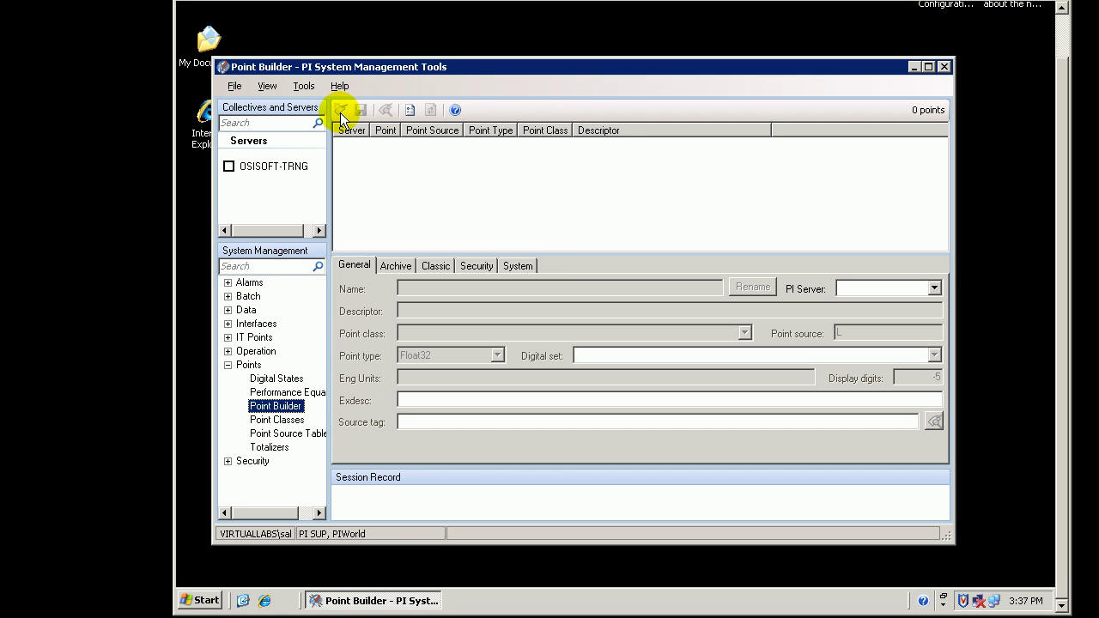
pyautogui.click(253, 170)
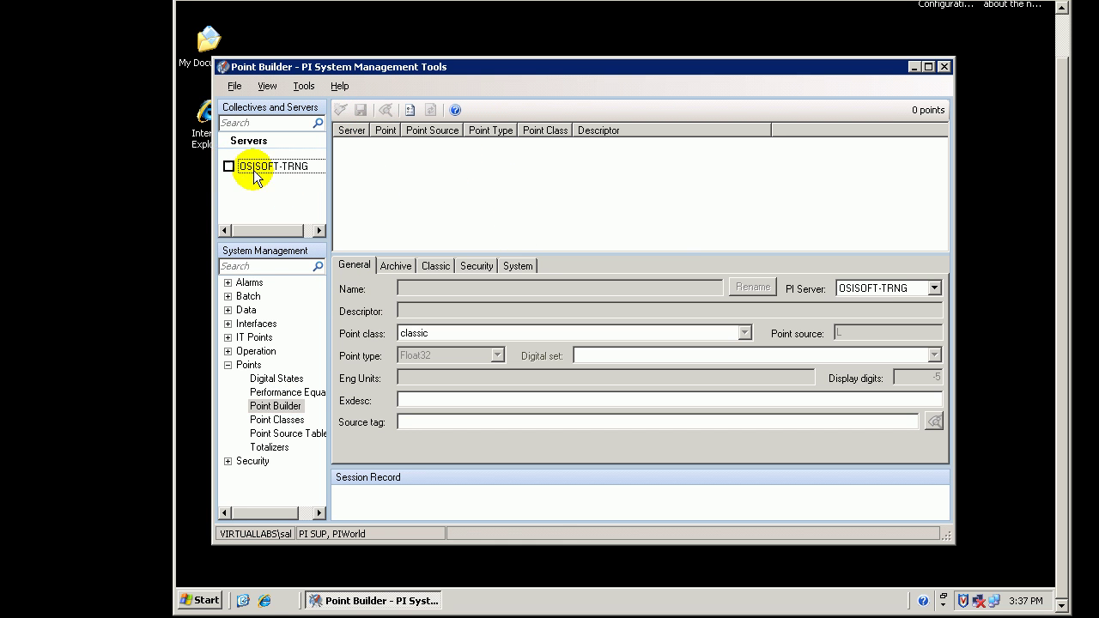
pyautogui.click(229, 166)
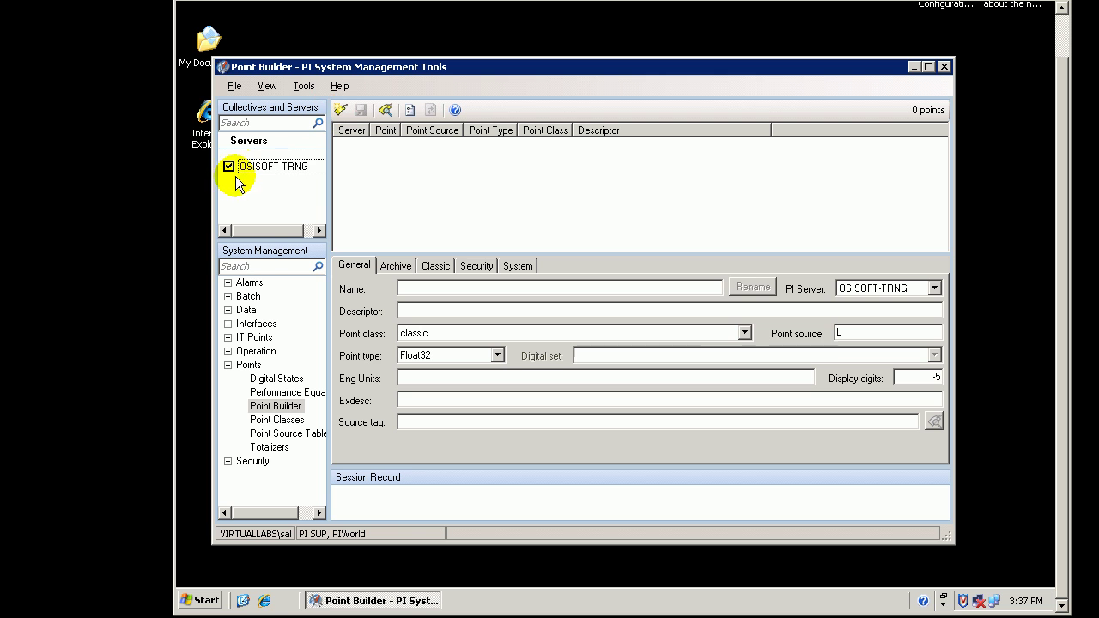
pyautogui.click(386, 110)
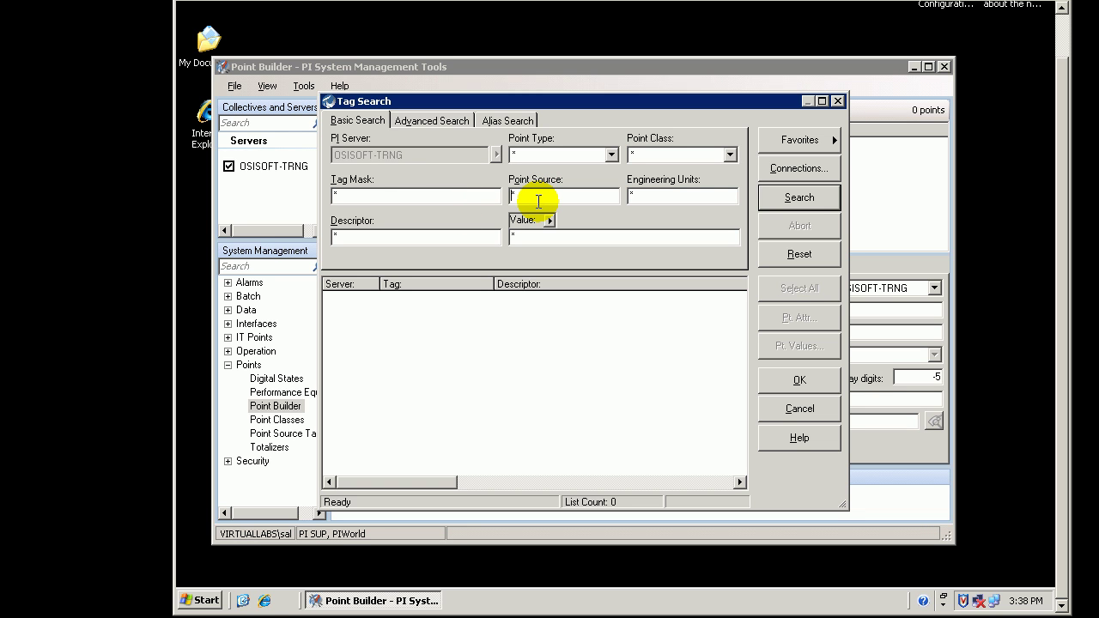
pyautogui.click(538, 200)
pyautogui.write('opc')
pyautogui.press('Return')
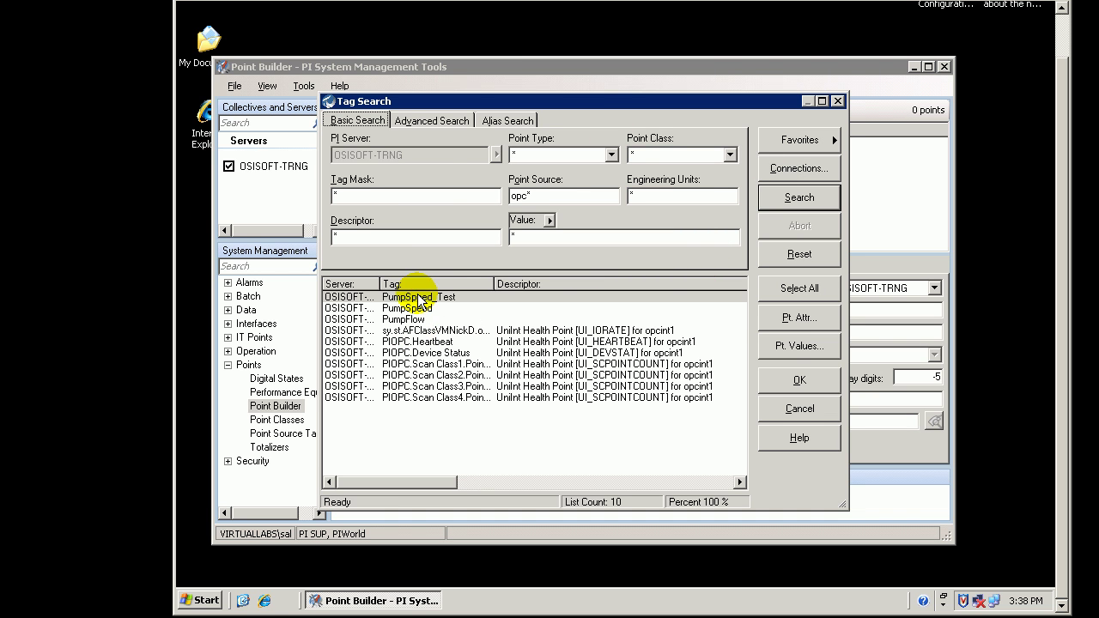
pyautogui.click(418, 299)
pyautogui.keyDown('shift'); pyautogui.click(402, 318); pyautogui.keyUp('shift')
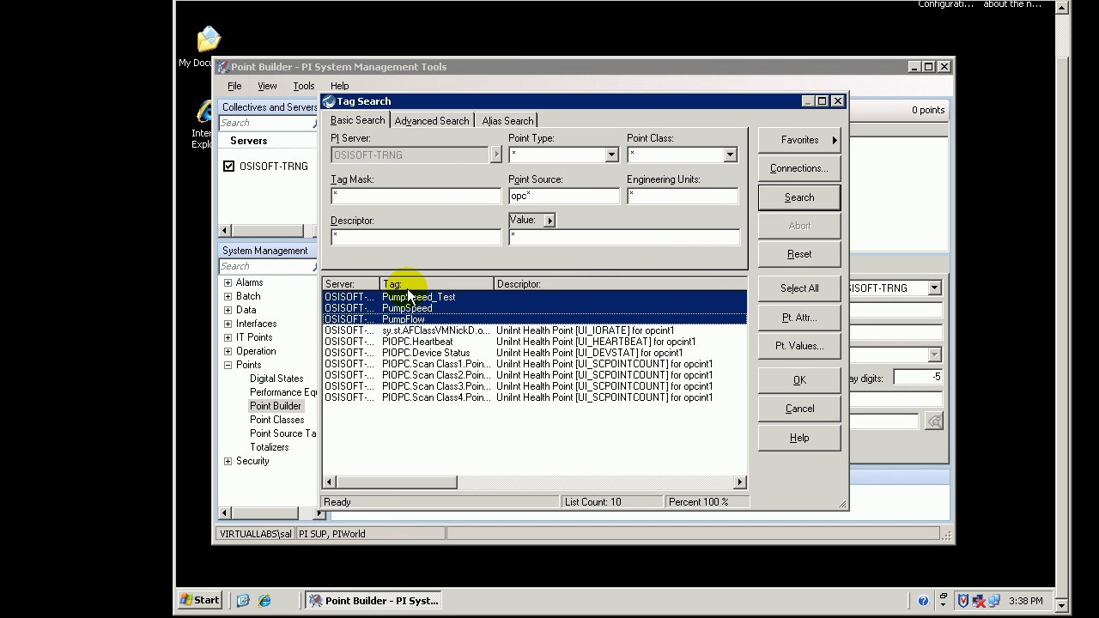
pyautogui.click(795, 384)
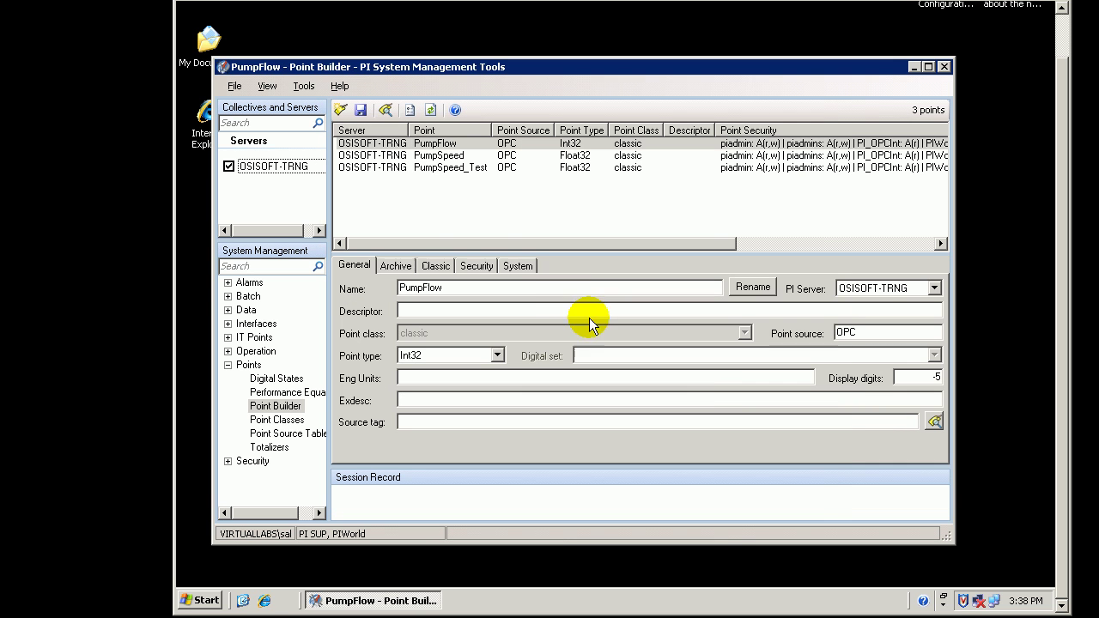
pyautogui.click(424, 169)
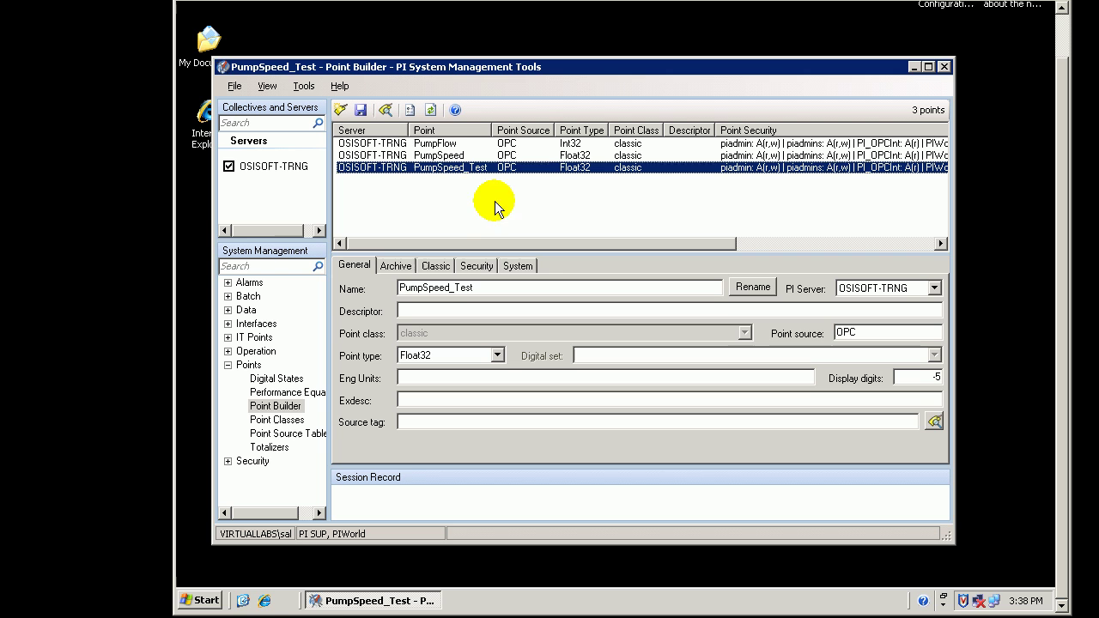
# Rename PumpSpeed_Test to PumpSpeed_Test_2 with classic point class, save, and note error -10401 No Write Access
pyautogui.click(486, 287)
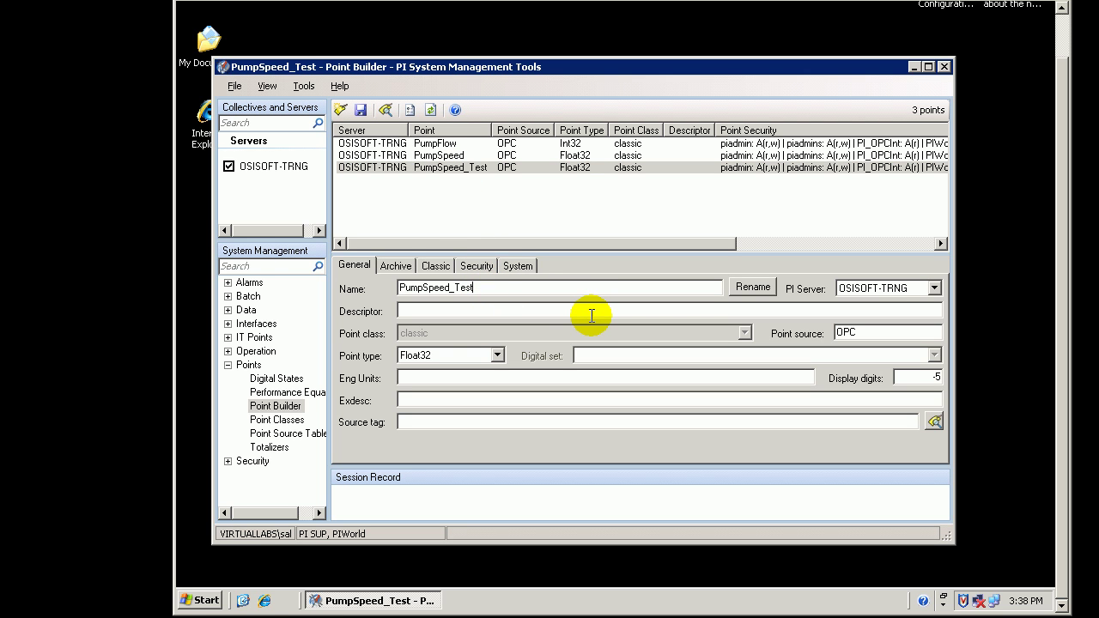
pyautogui.write('_')
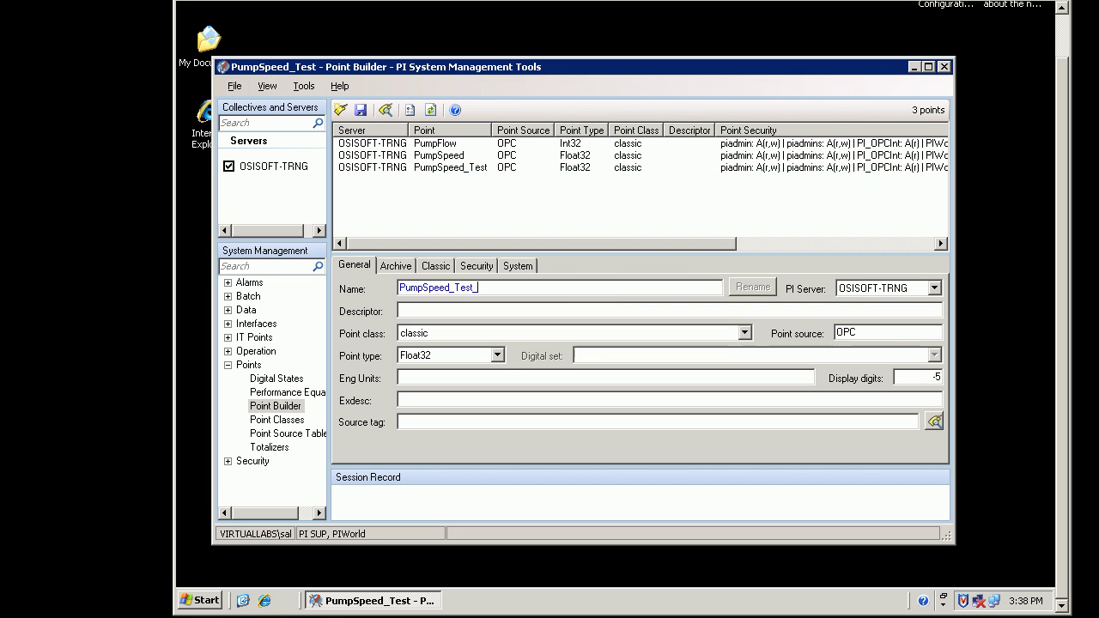
pyautogui.write('2')
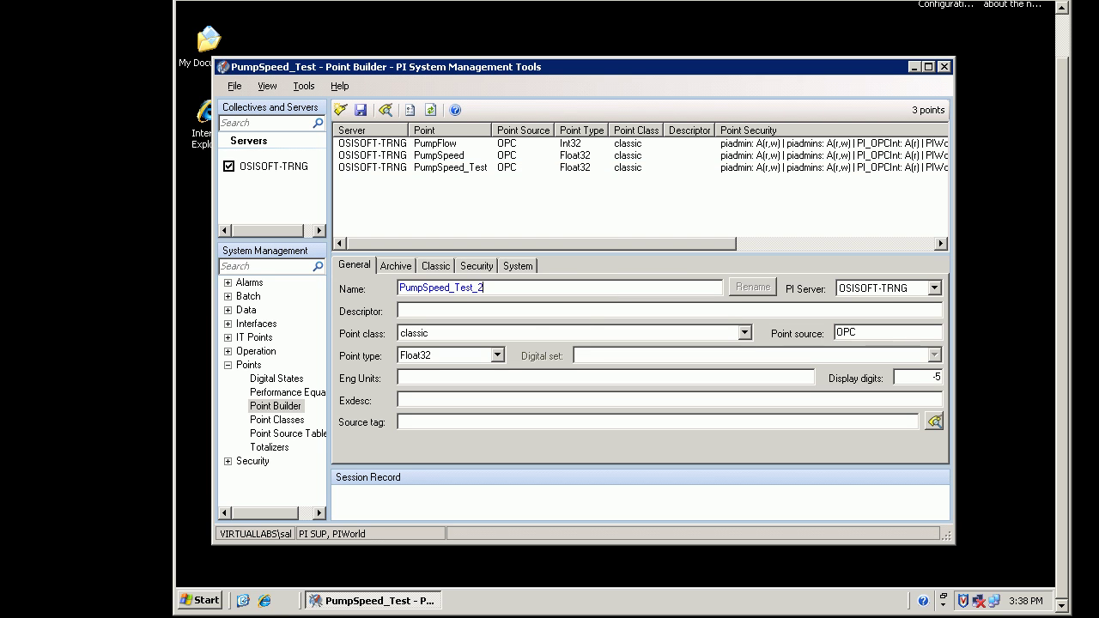
pyautogui.click(461, 333)
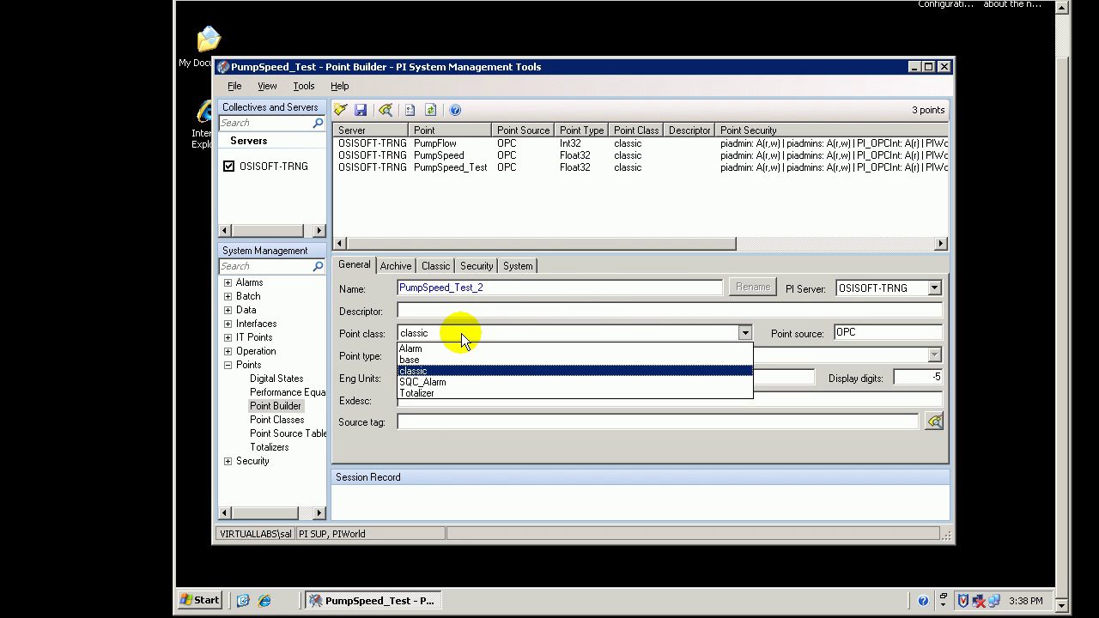
pyautogui.click(462, 333)
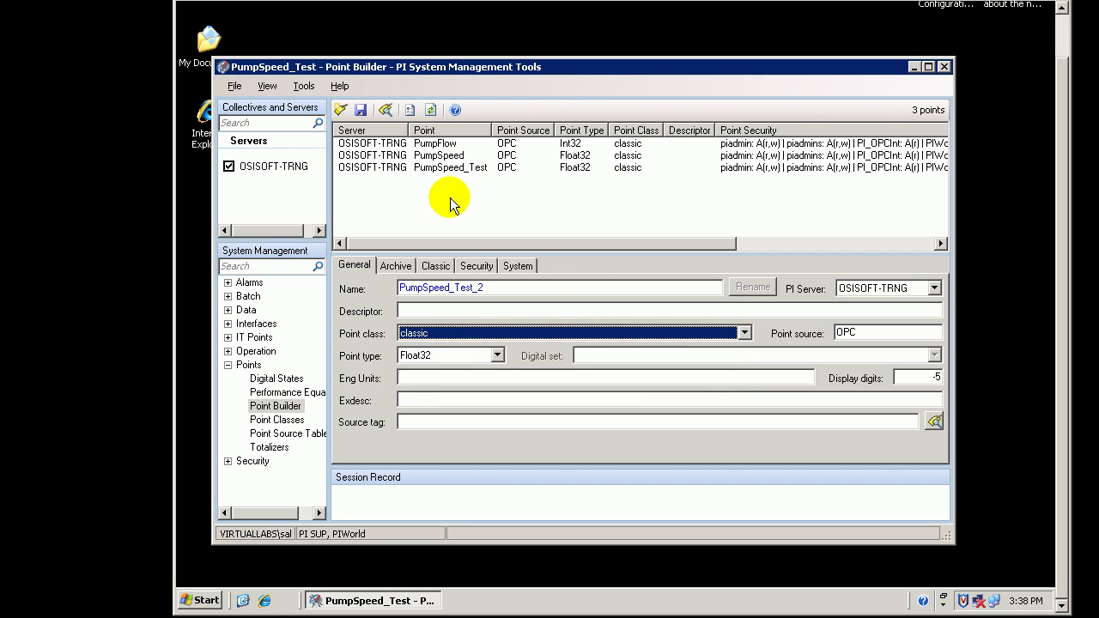
pyautogui.click(361, 112)
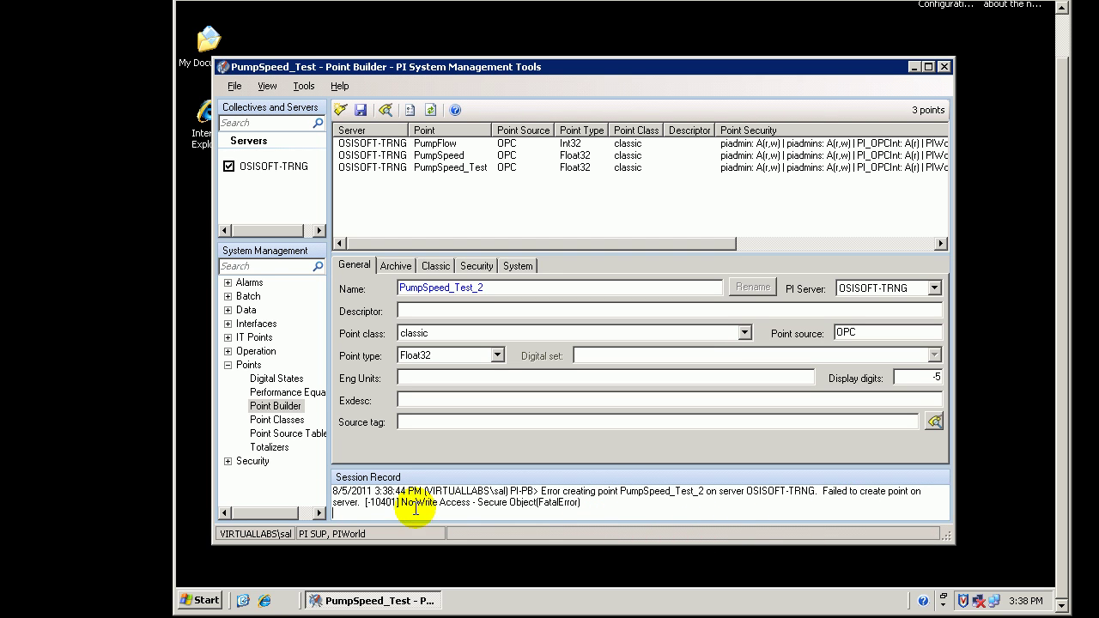
pyautogui.moveTo(366, 502); pyautogui.dragTo(408, 506)
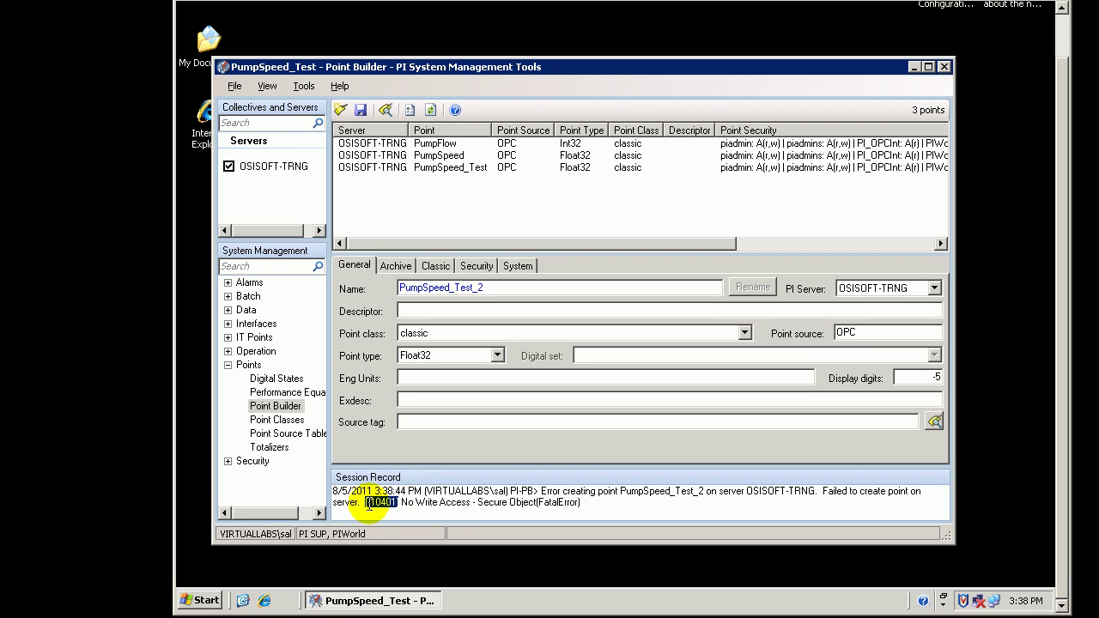
pyautogui.click(440, 502)
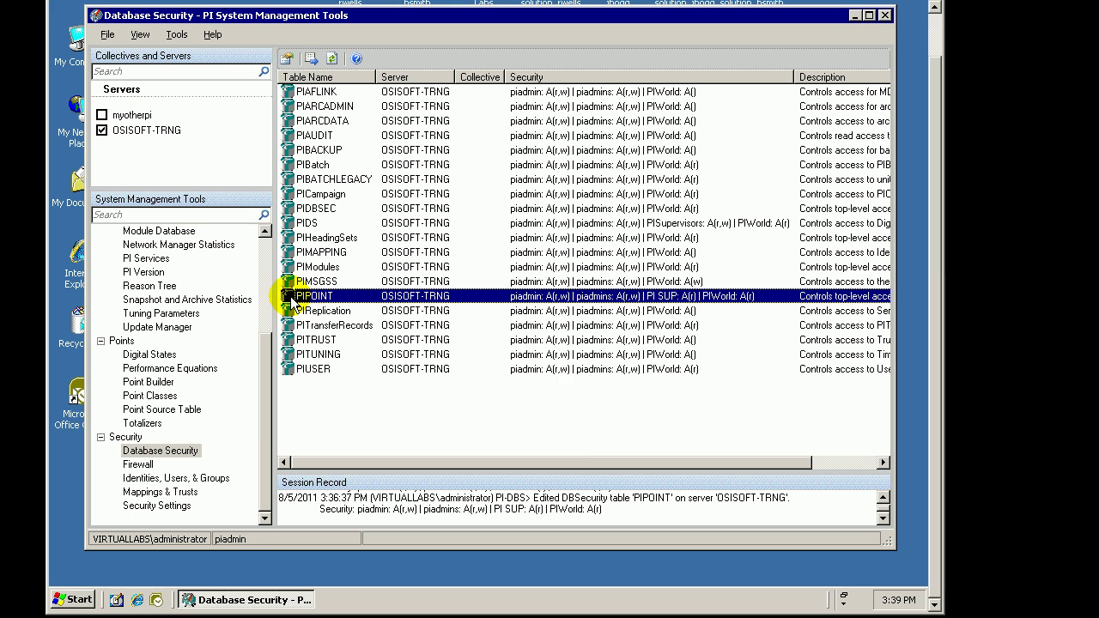
# Tick Write for PI SUP in the PIPOINT table's security and apply
pyautogui.doubleClick(292, 298)
pyautogui.click(415, 254)
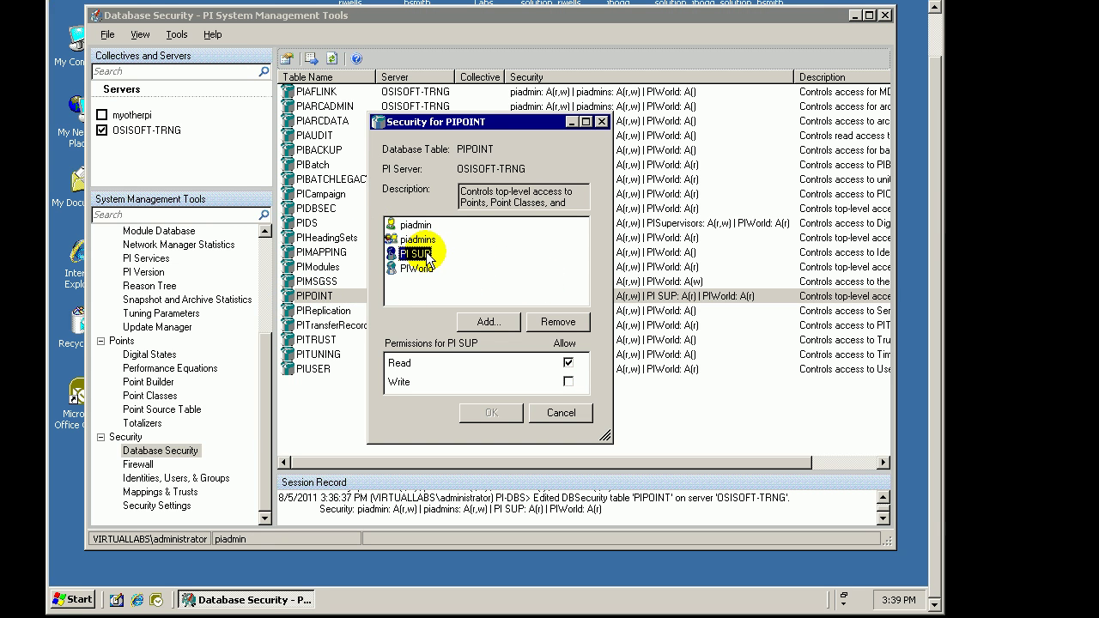
pyautogui.click(569, 382)
pyautogui.click(490, 415)
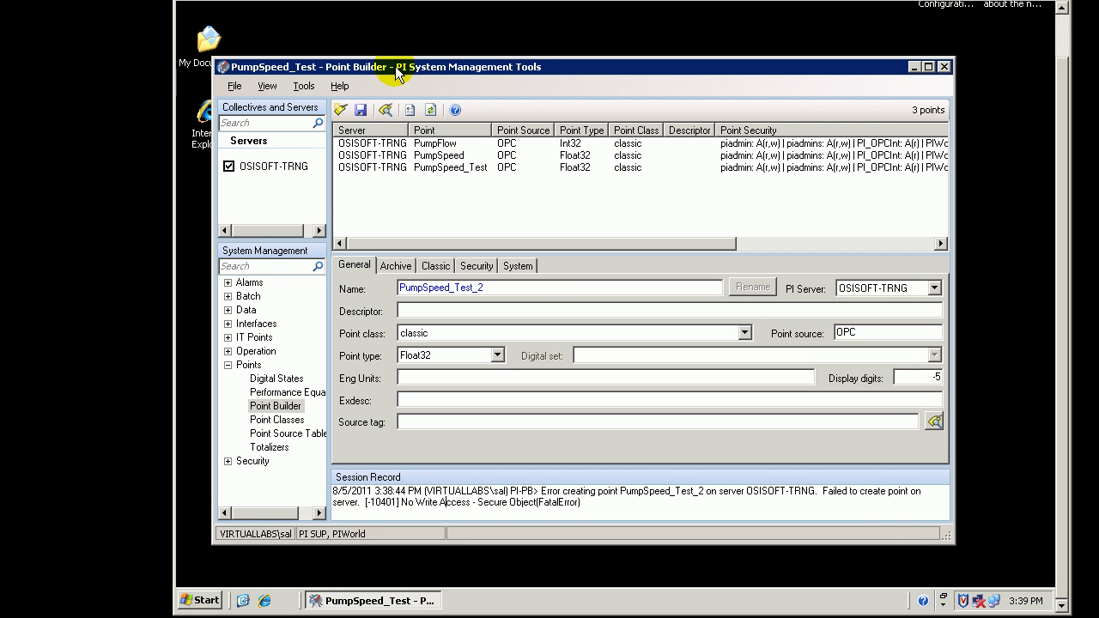
pyautogui.click(488, 288)
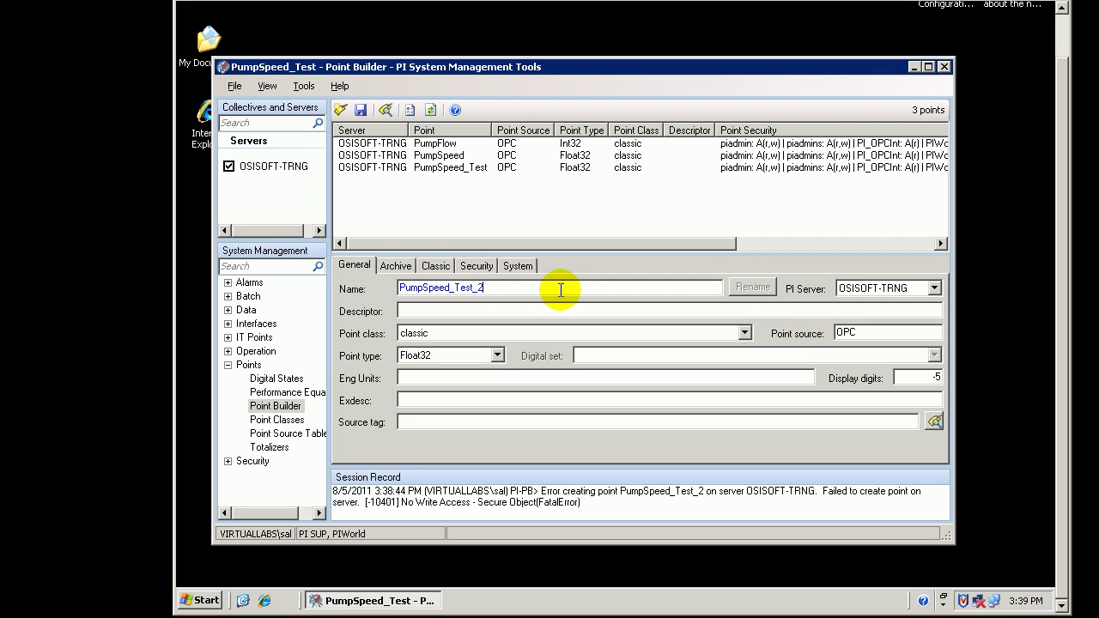
pyautogui.click(361, 111)
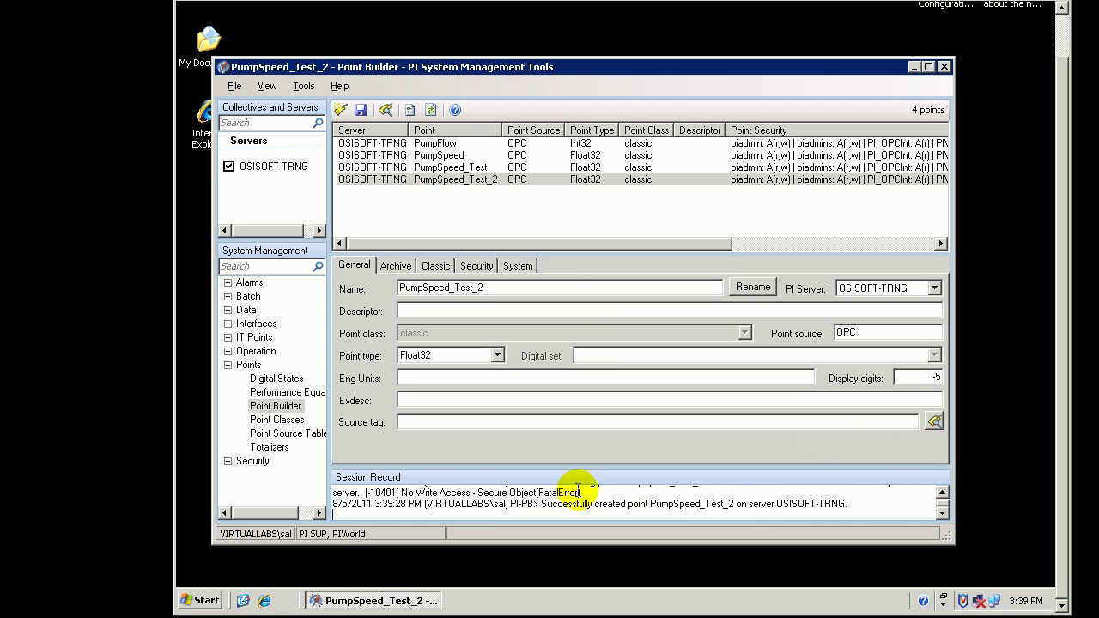
pyautogui.moveTo(542, 504); pyautogui.dragTo(870, 507)
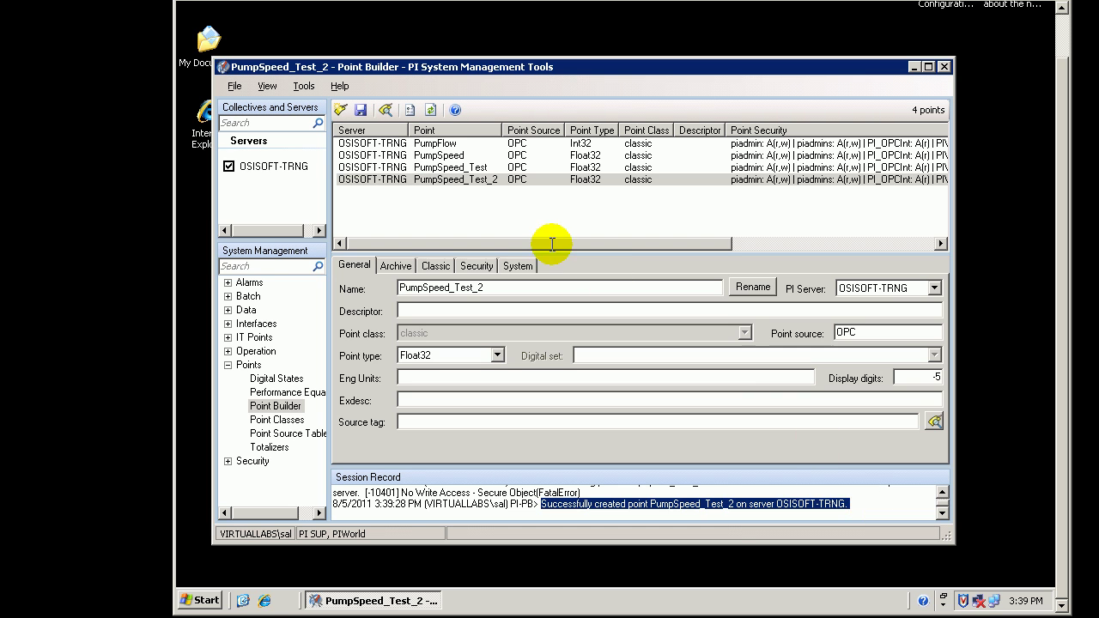
pyautogui.click(382, 179)
pyautogui.click(392, 168)
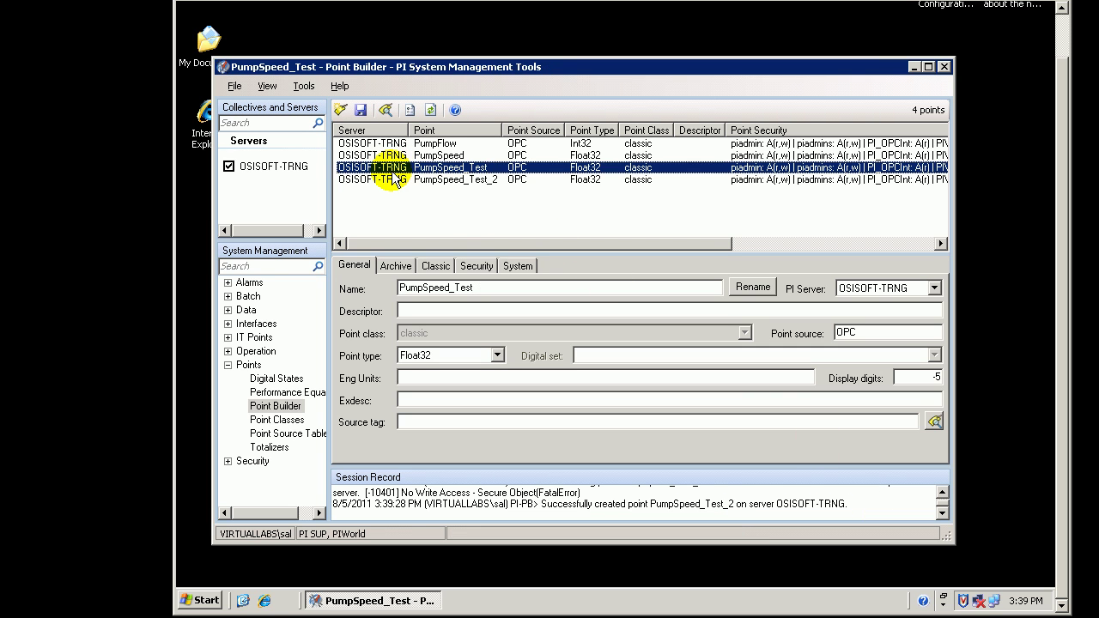
pyautogui.click(390, 180)
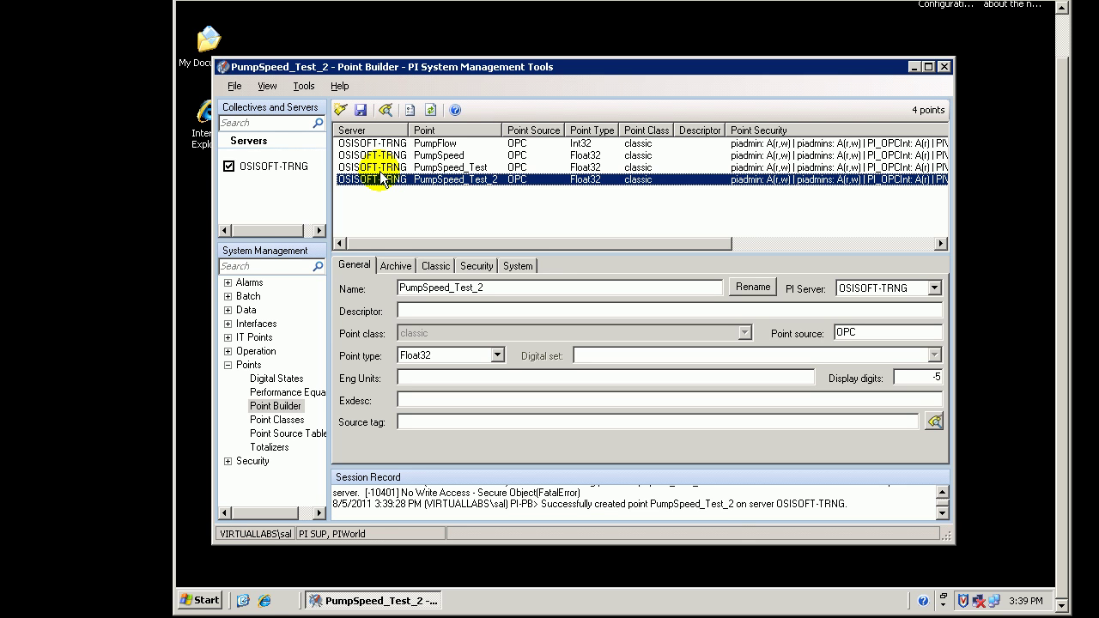
pyautogui.click(383, 168)
pyautogui.click(383, 178)
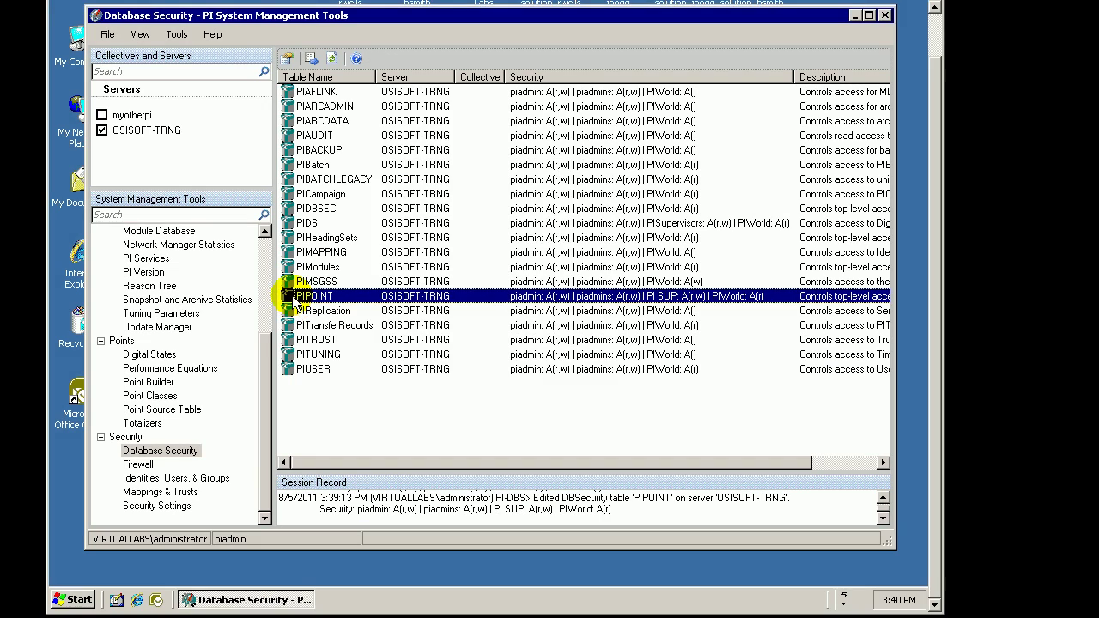
# Untick Write for PI SUP in PIPOINT security and apply the change
pyautogui.doubleClick(300, 297)
pyautogui.click(415, 254)
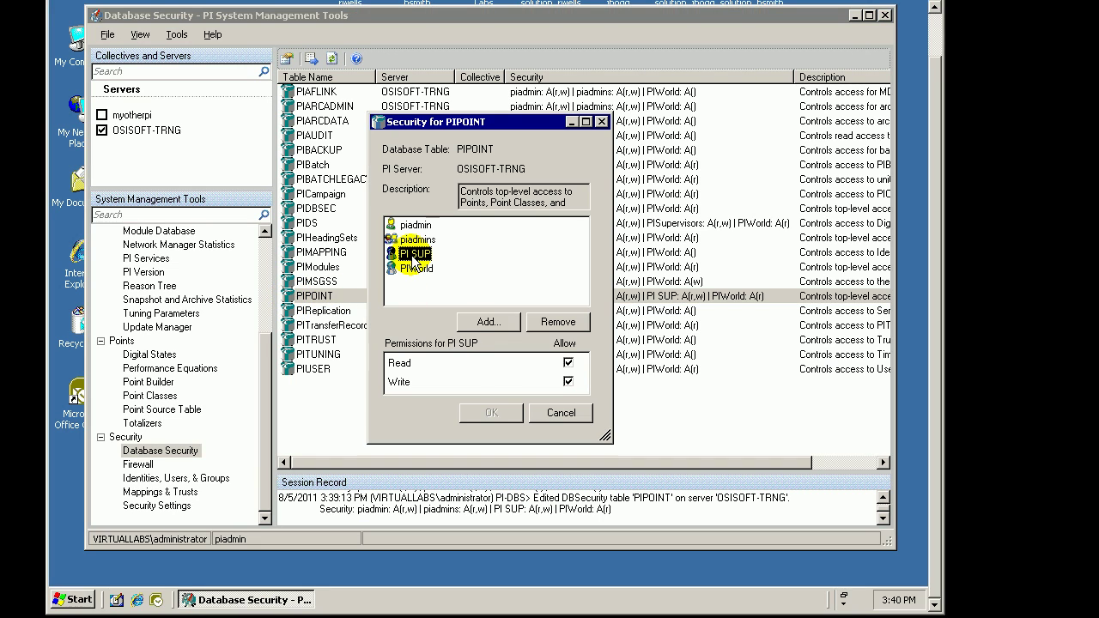
pyautogui.click(568, 381)
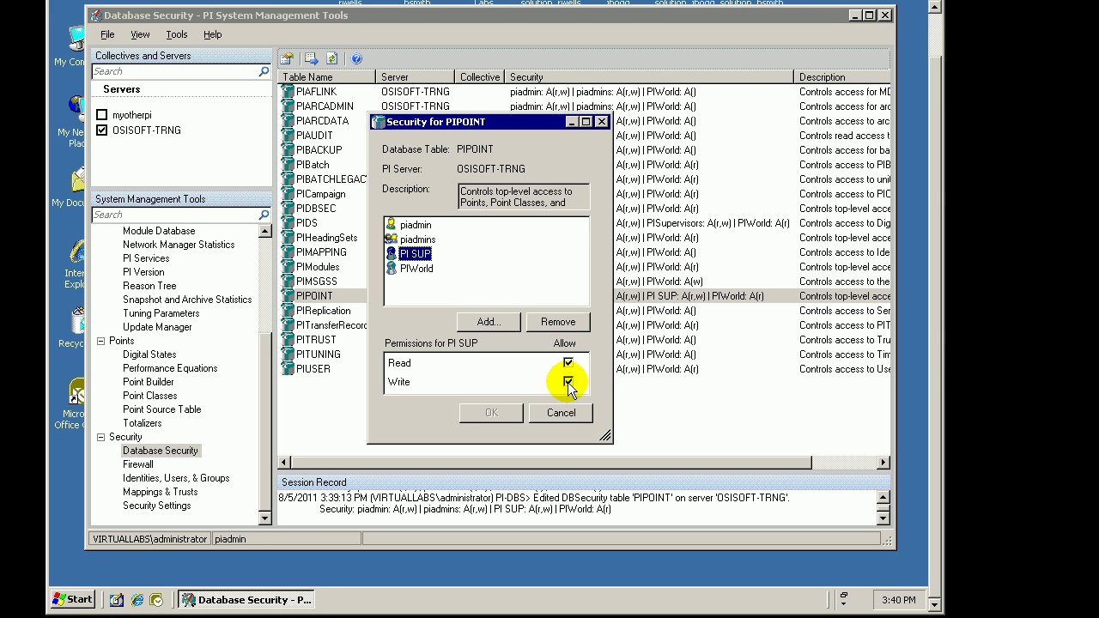
pyautogui.click(567, 381)
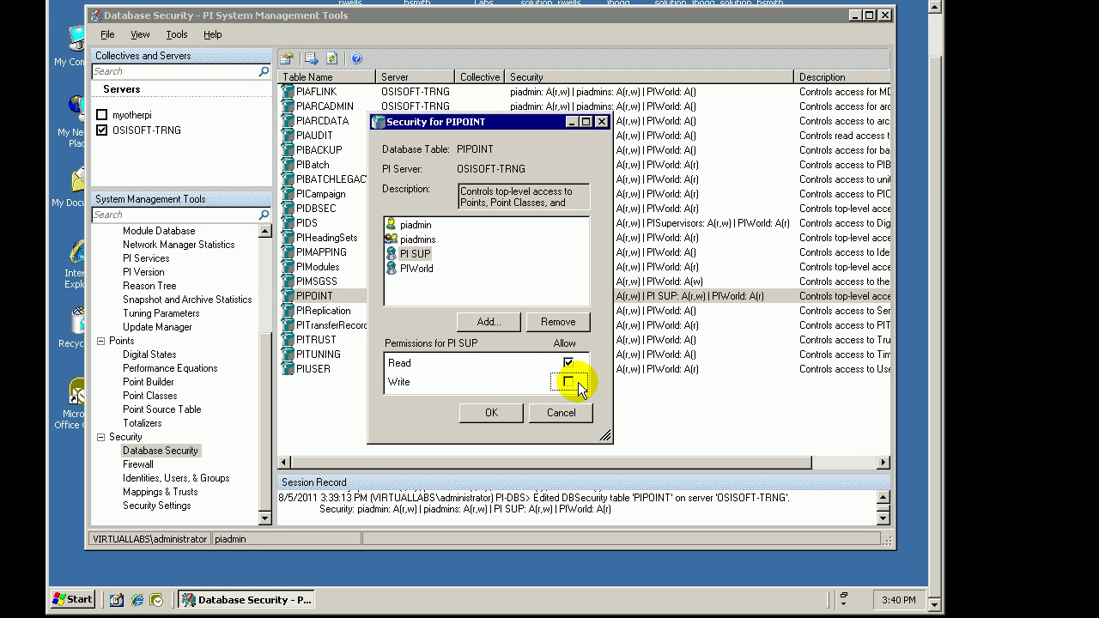
pyautogui.click(494, 413)
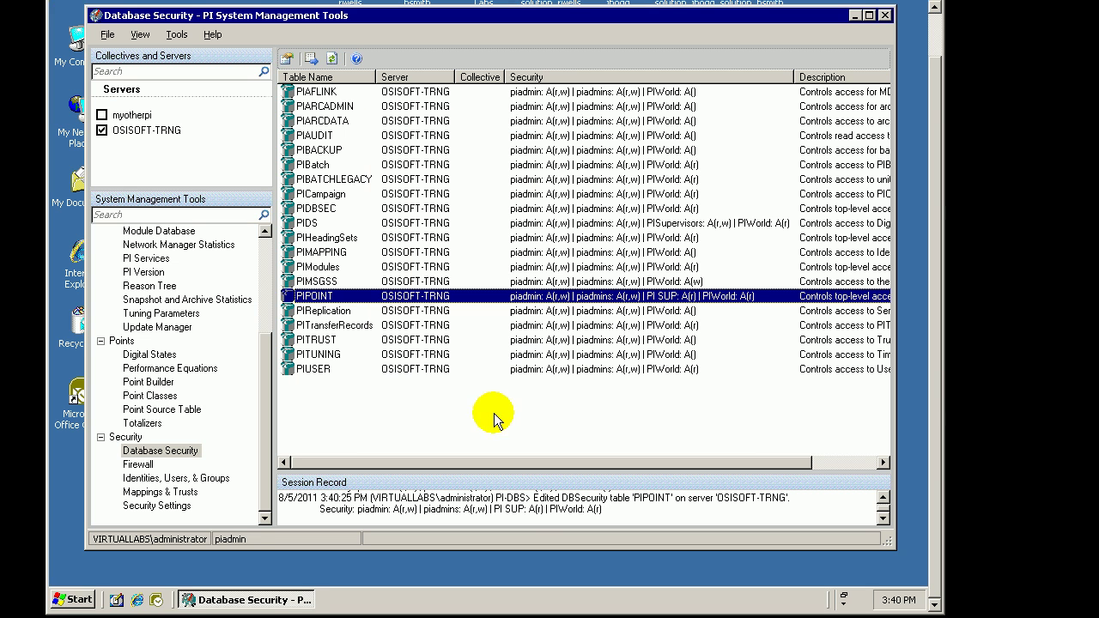
# Reopen PIPOINT security to verify PI SUP is read-only, then cancel
pyautogui.doubleClick(312, 297)
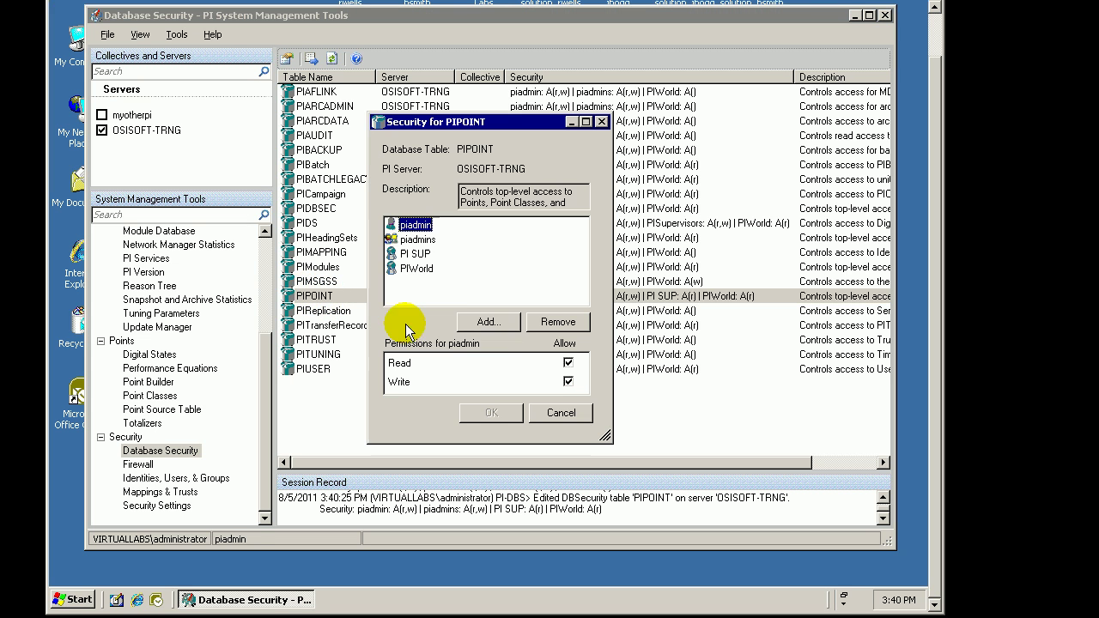
pyautogui.click(425, 254)
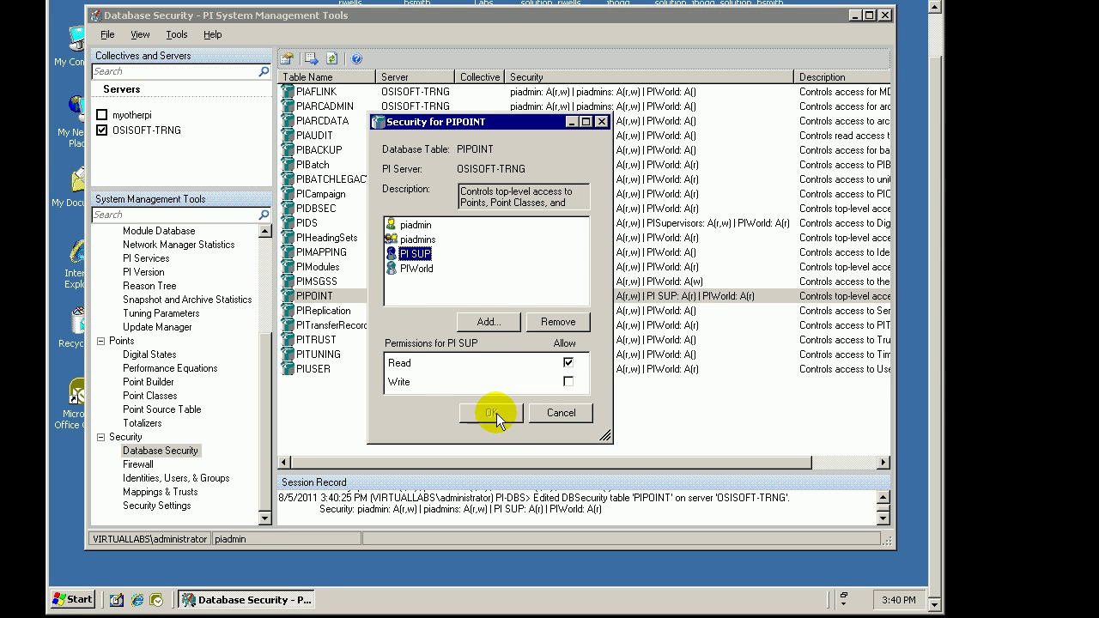
pyautogui.click(560, 412)
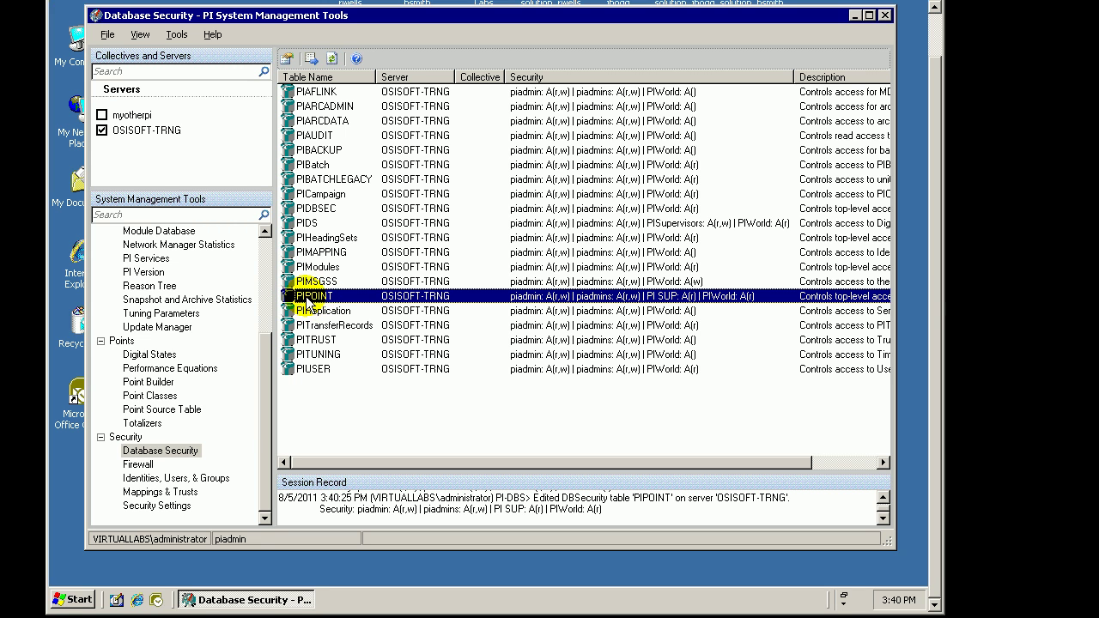
# In Point Builder, view PumpFlow's security, comparing with PumpSpeed, and confirm PI SUP is absent
pyautogui.click(146, 383)
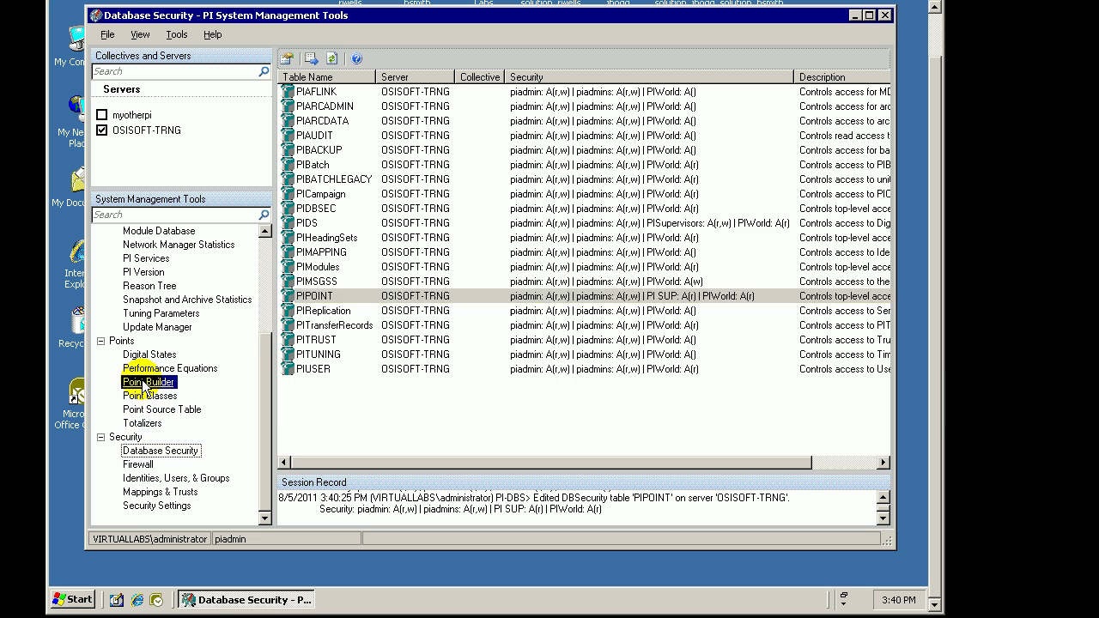
pyautogui.click(326, 92)
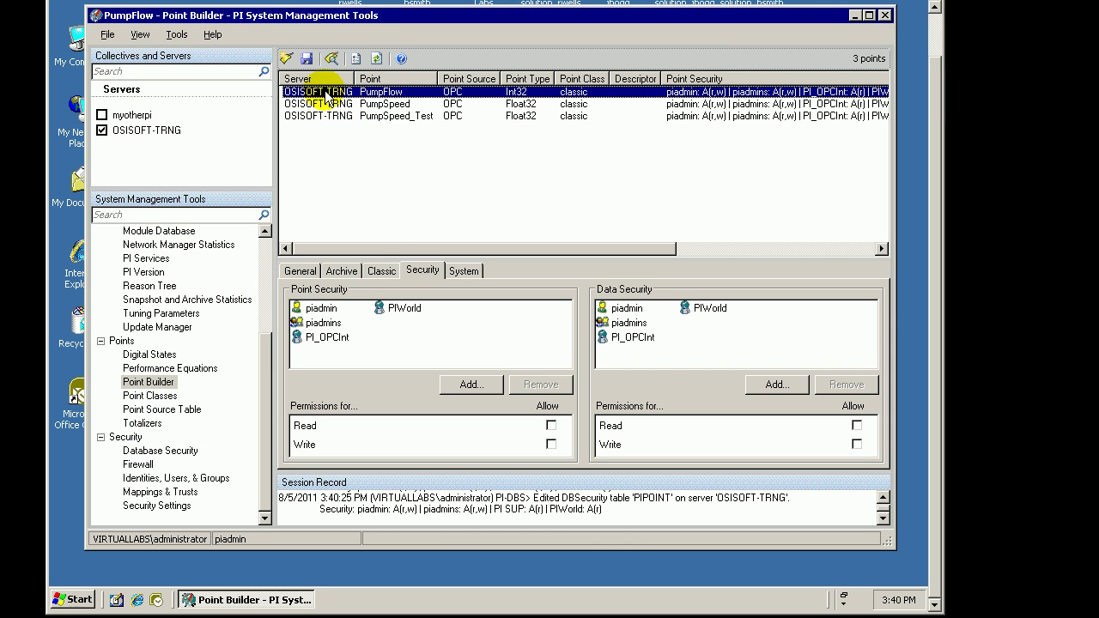
pyautogui.click(341, 104)
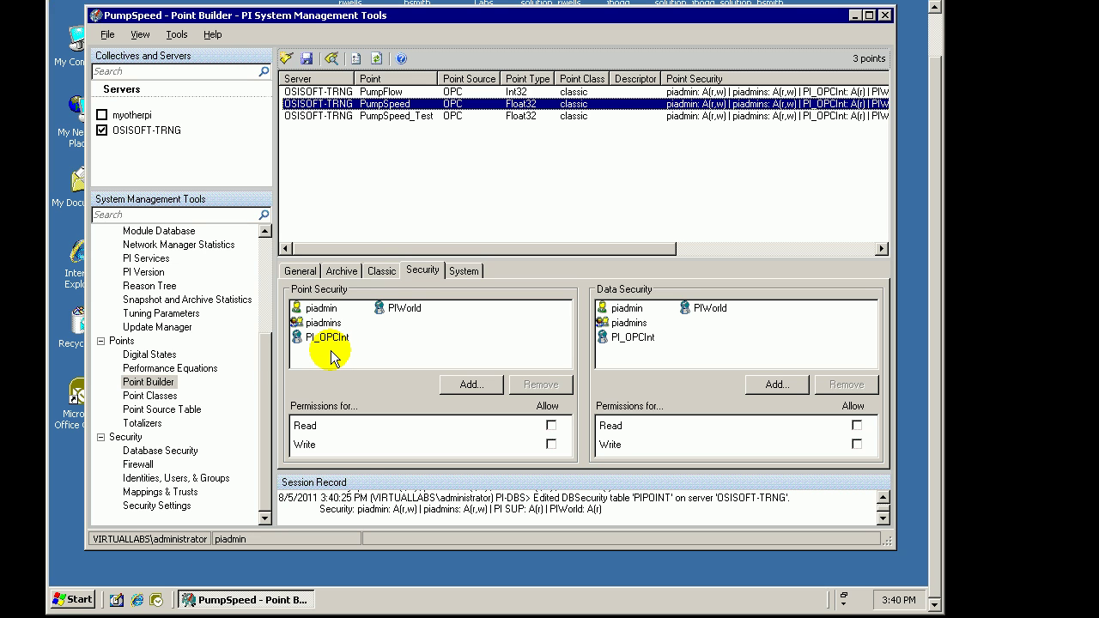
pyautogui.click(335, 92)
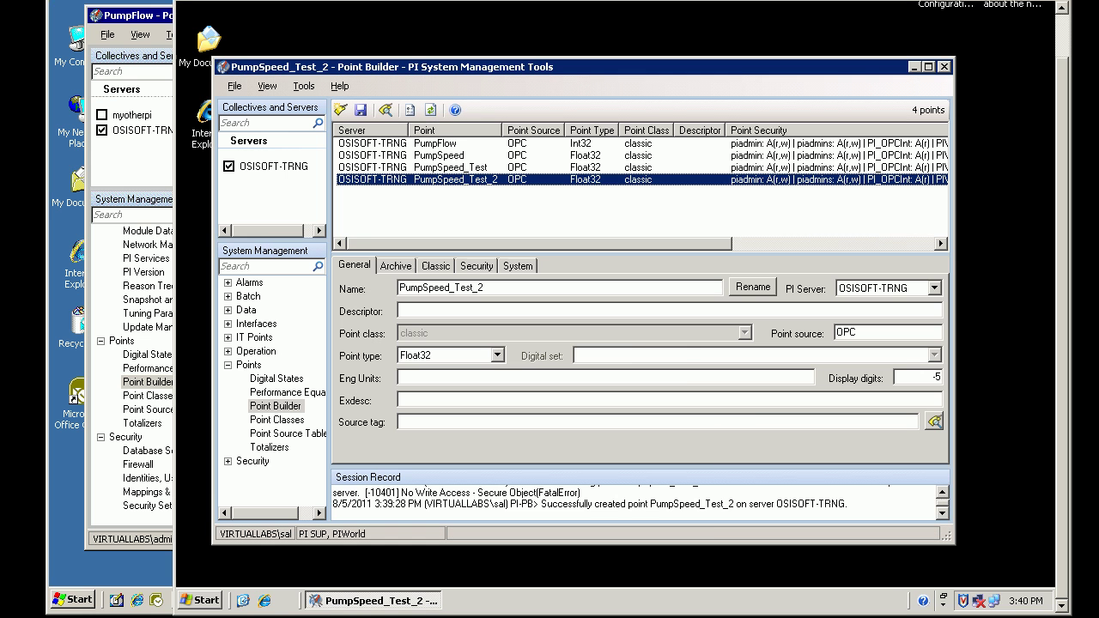
# Rename the point to PumpSpeed_Test_3 and save it; it fails with -10401 No Write Access
pyautogui.click(496, 290)
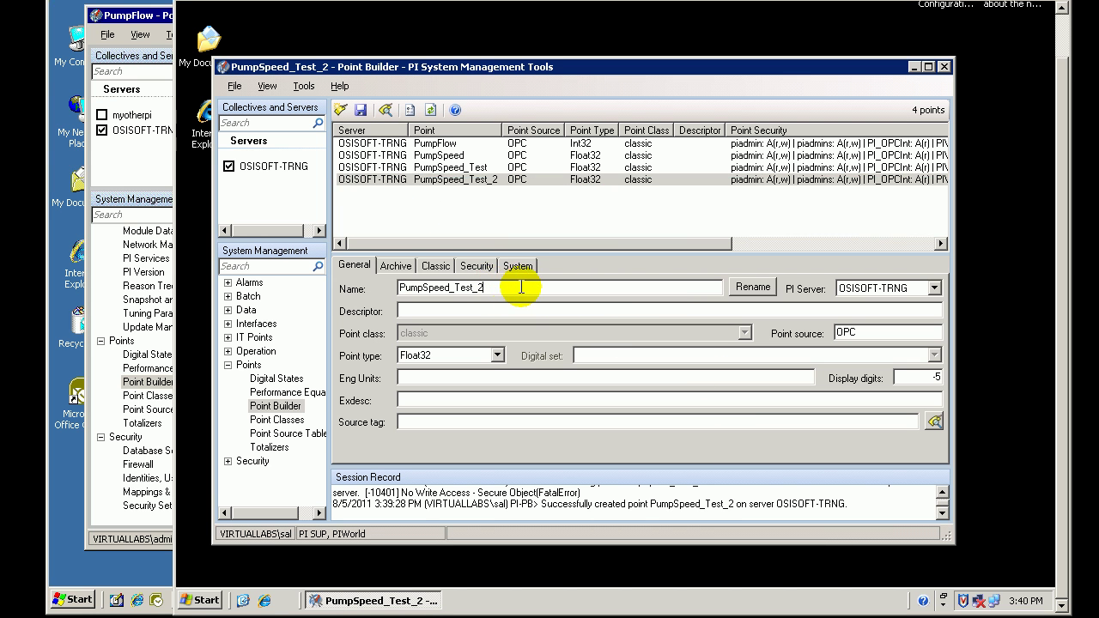
pyautogui.press('BackSpace')
pyautogui.write('3')
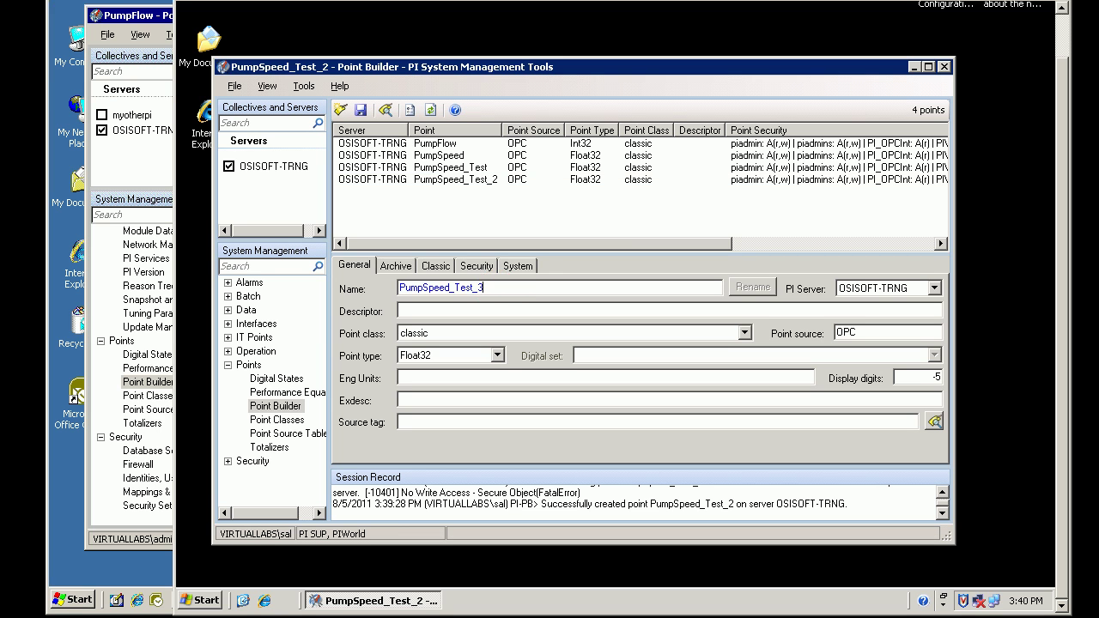
pyautogui.click(496, 311)
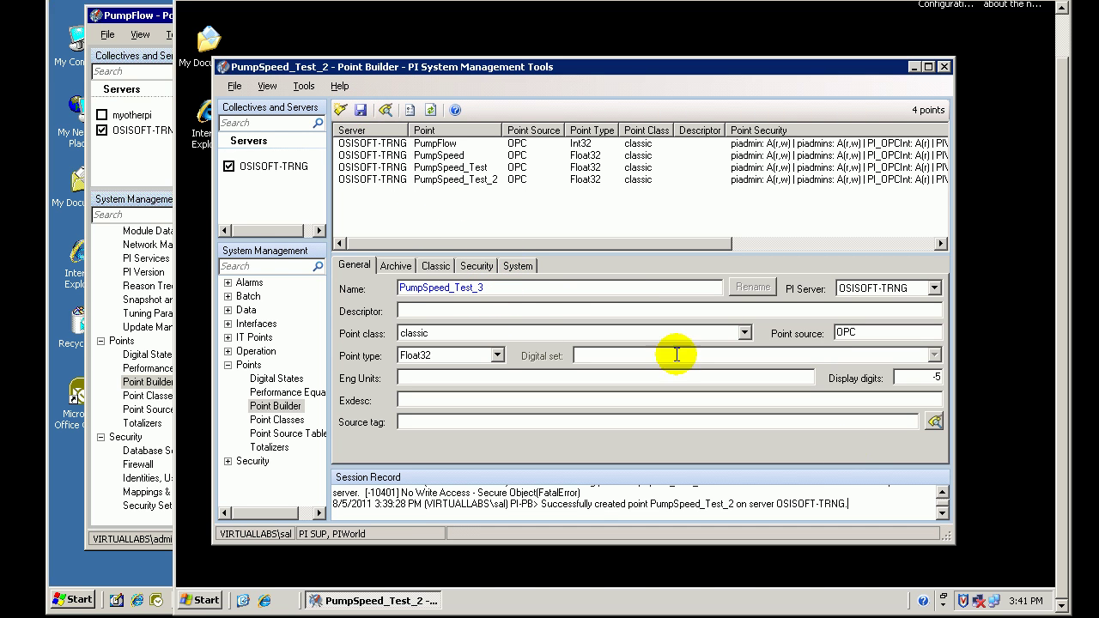
pyautogui.click(362, 112)
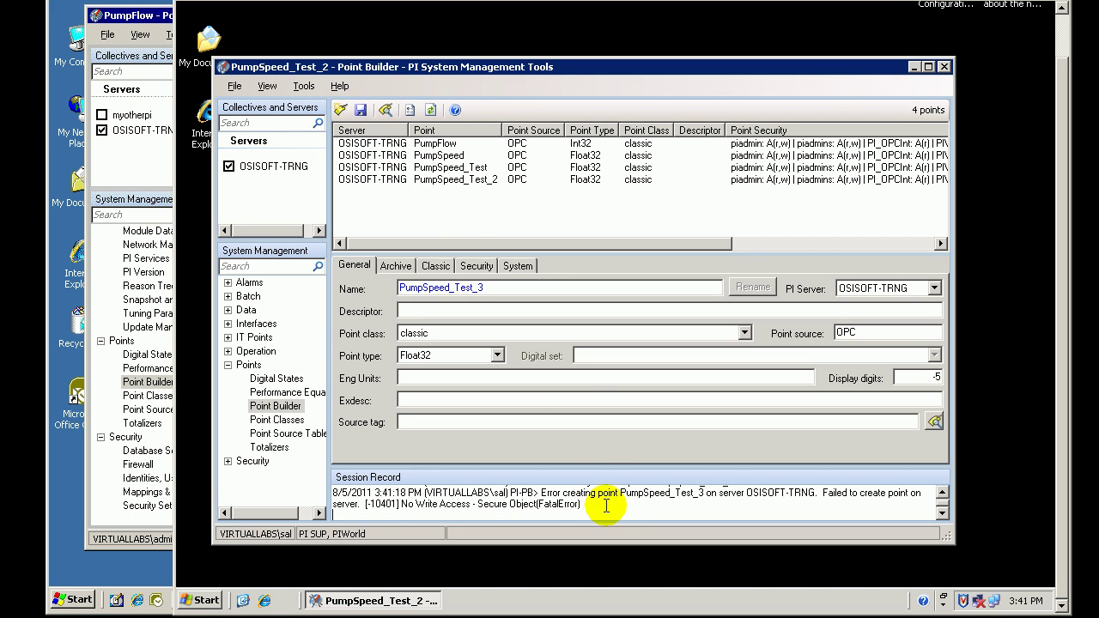
pyautogui.moveTo(359, 493); pyautogui.dragTo(580, 505)
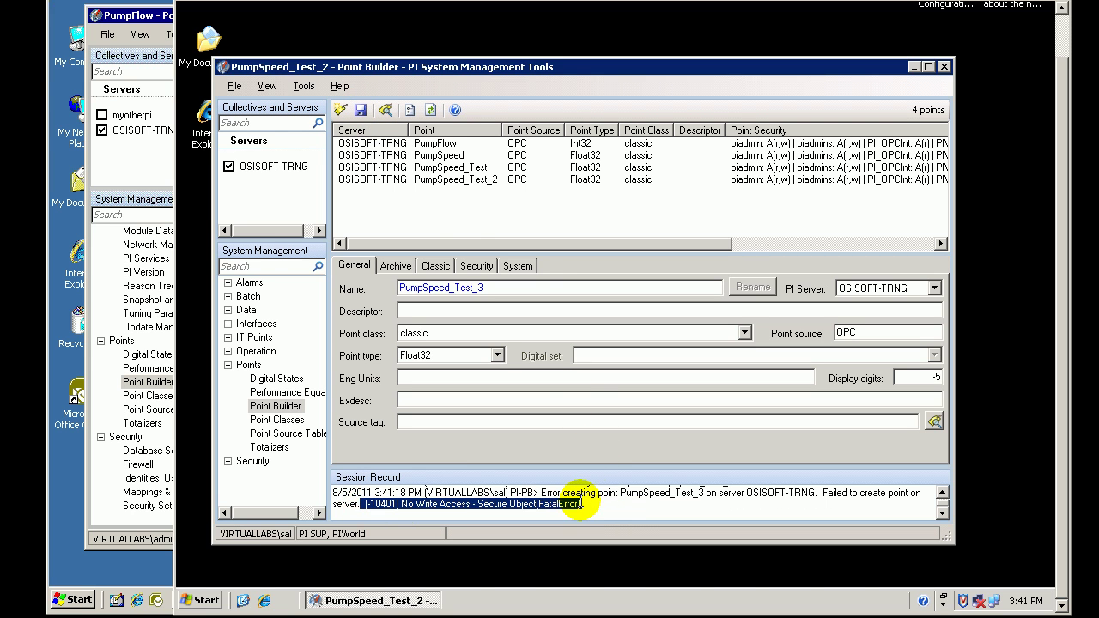
pyautogui.click(595, 502)
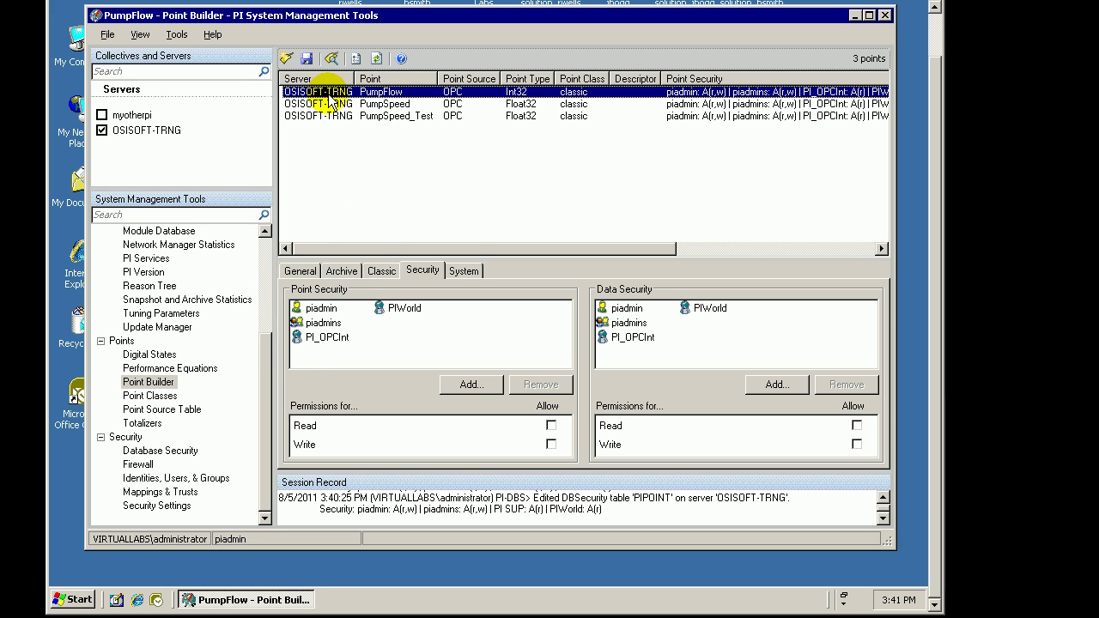
# Add the PI SUP identity to PumpFlow's point security list
pyautogui.click(323, 104)
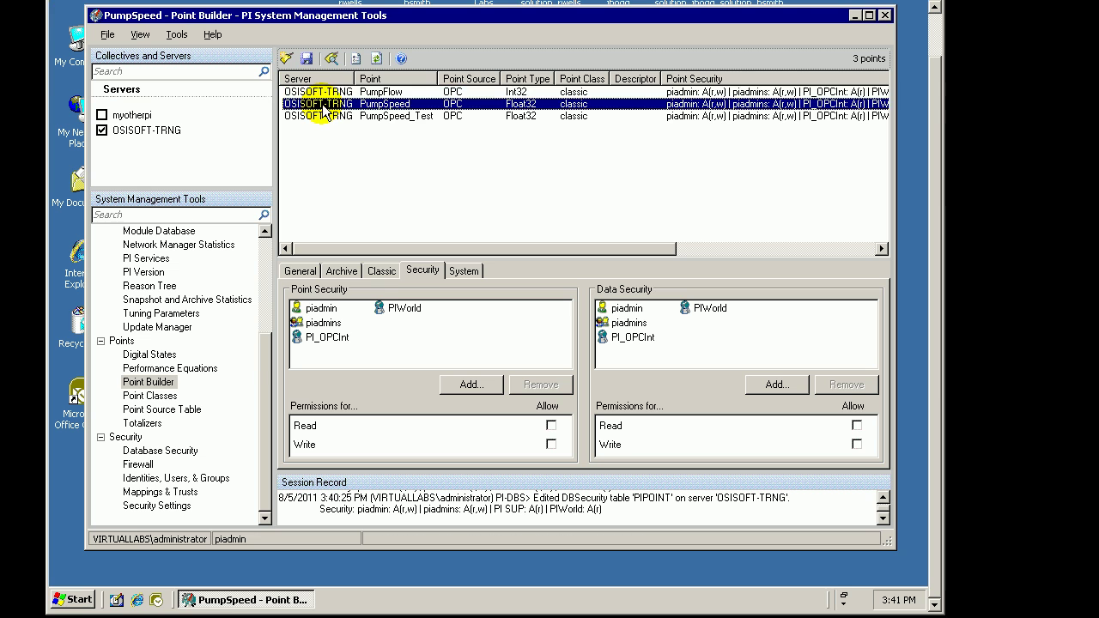
pyautogui.click(319, 93)
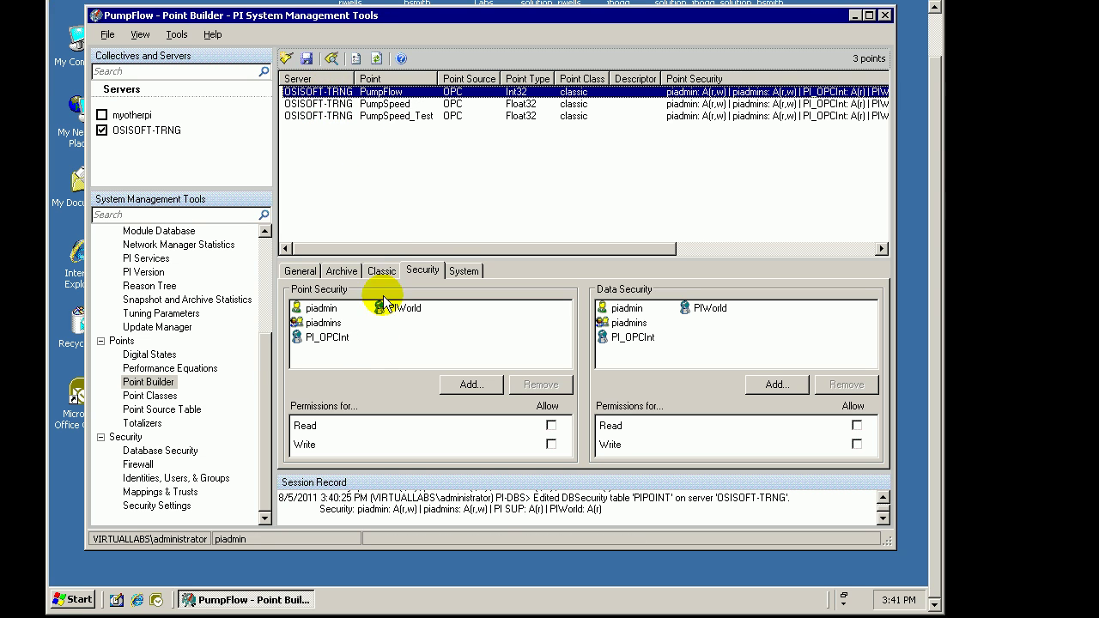
pyautogui.click(385, 347)
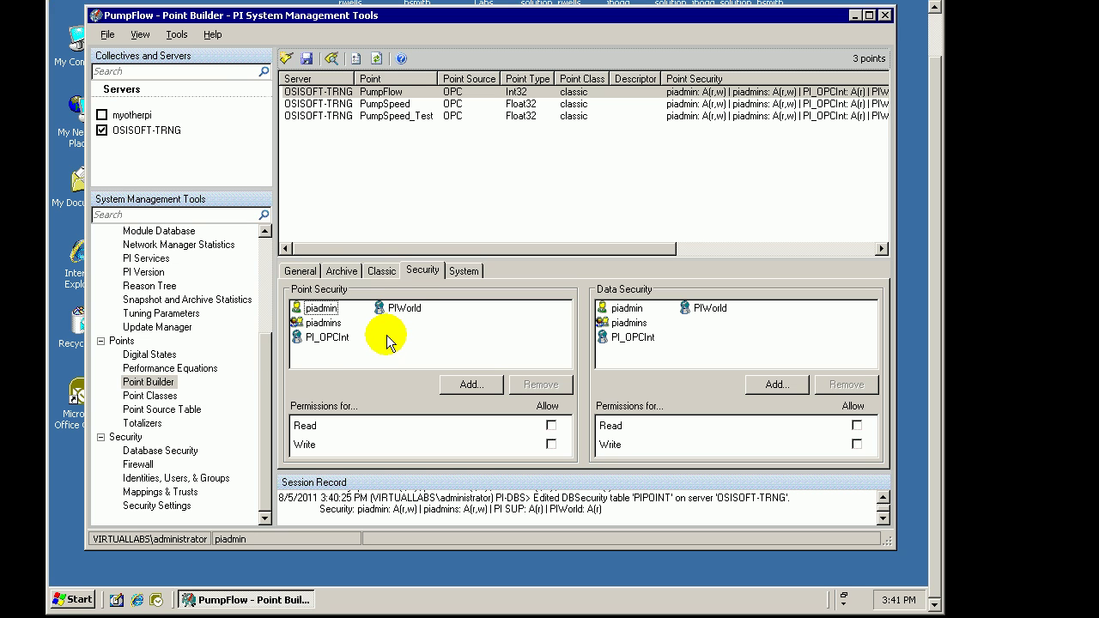
pyautogui.click(469, 383)
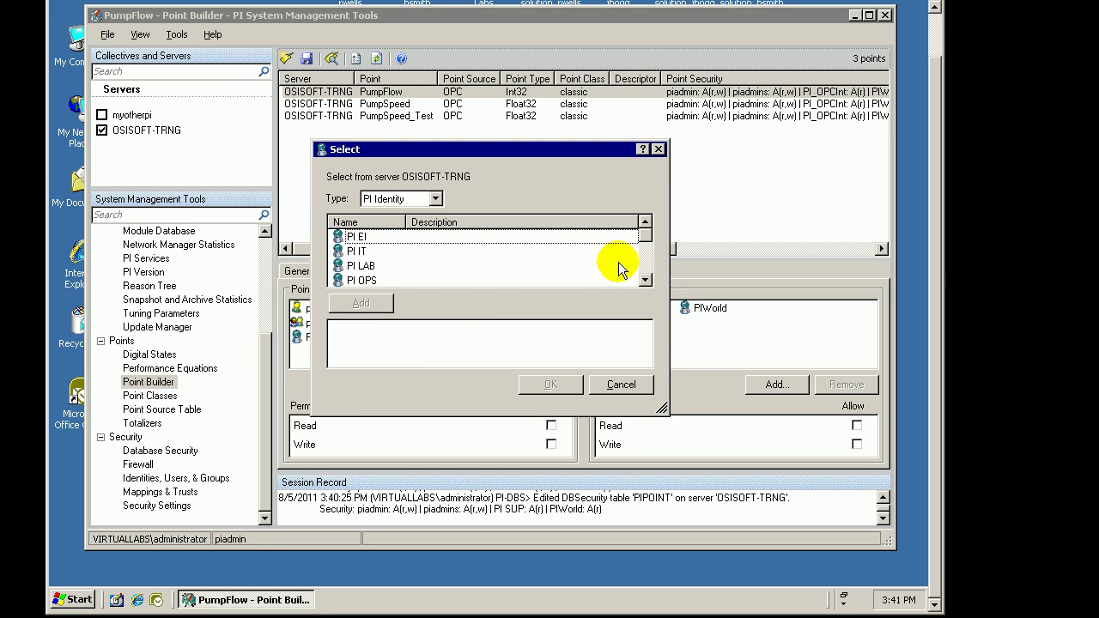
pyautogui.click(648, 260)
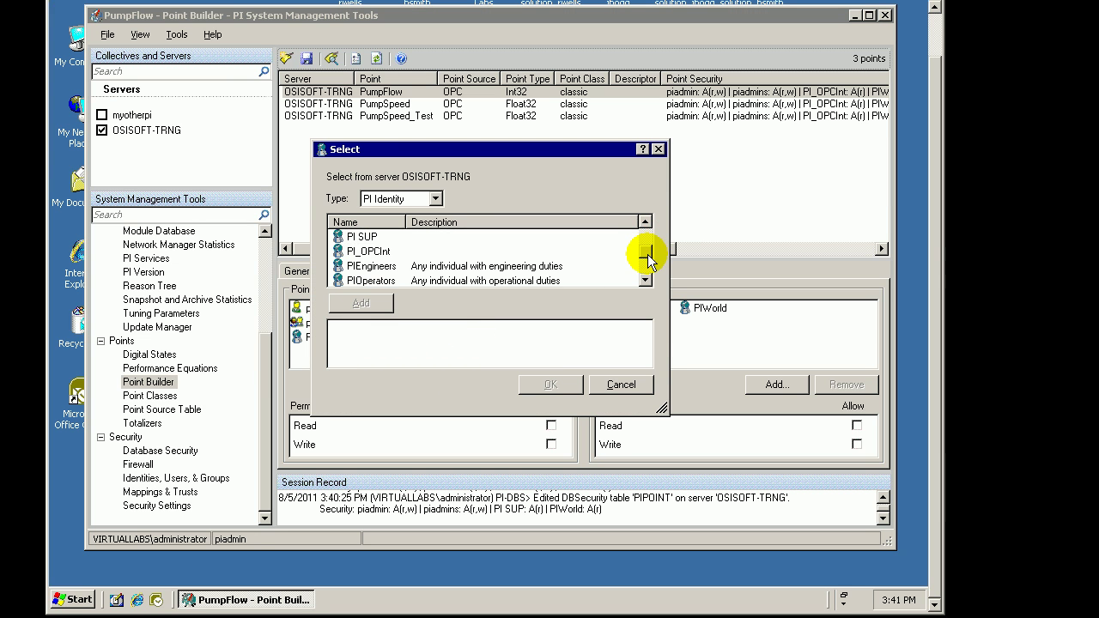
pyautogui.click(352, 236)
pyautogui.click(361, 303)
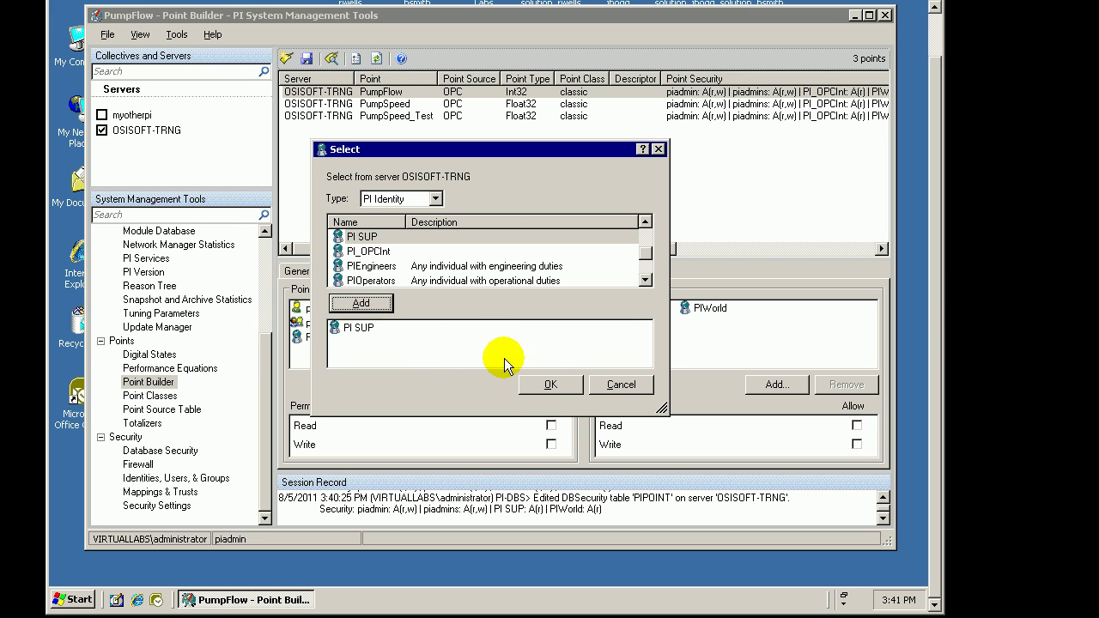
pyautogui.click(550, 384)
# Grant PI SUP write permission on PumpFlow and save the point
pyautogui.click(550, 425)
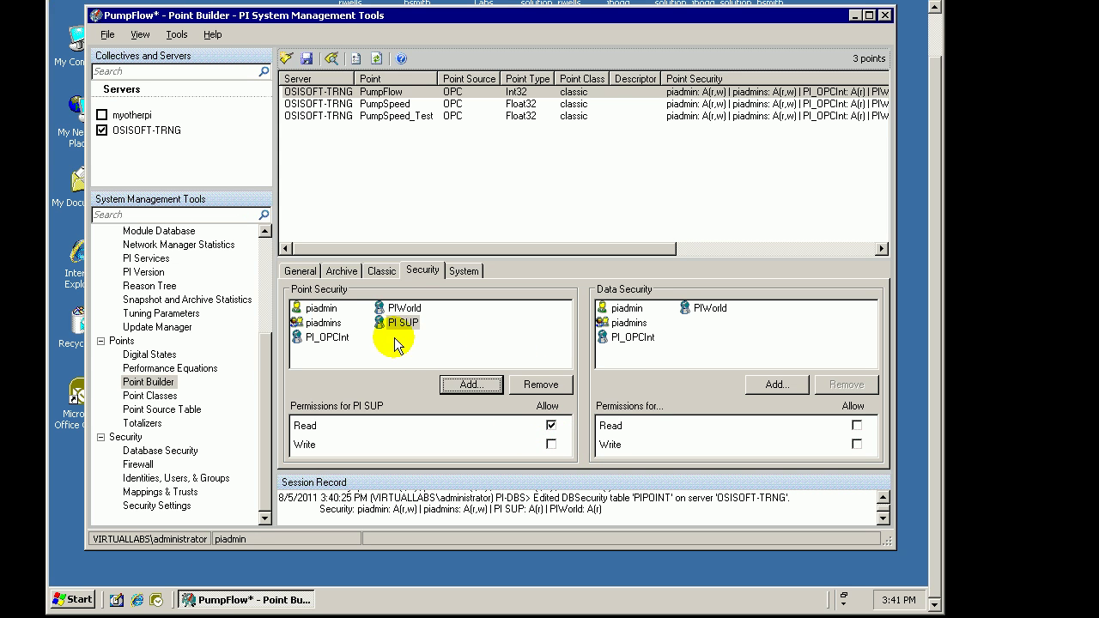
pyautogui.click(552, 444)
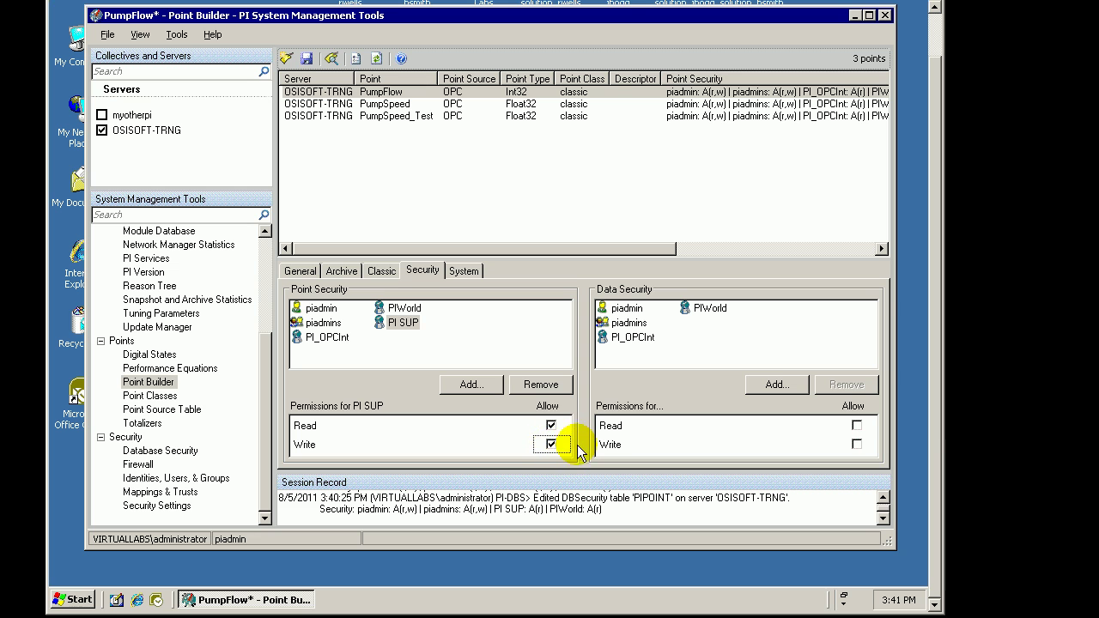
pyautogui.click(307, 59)
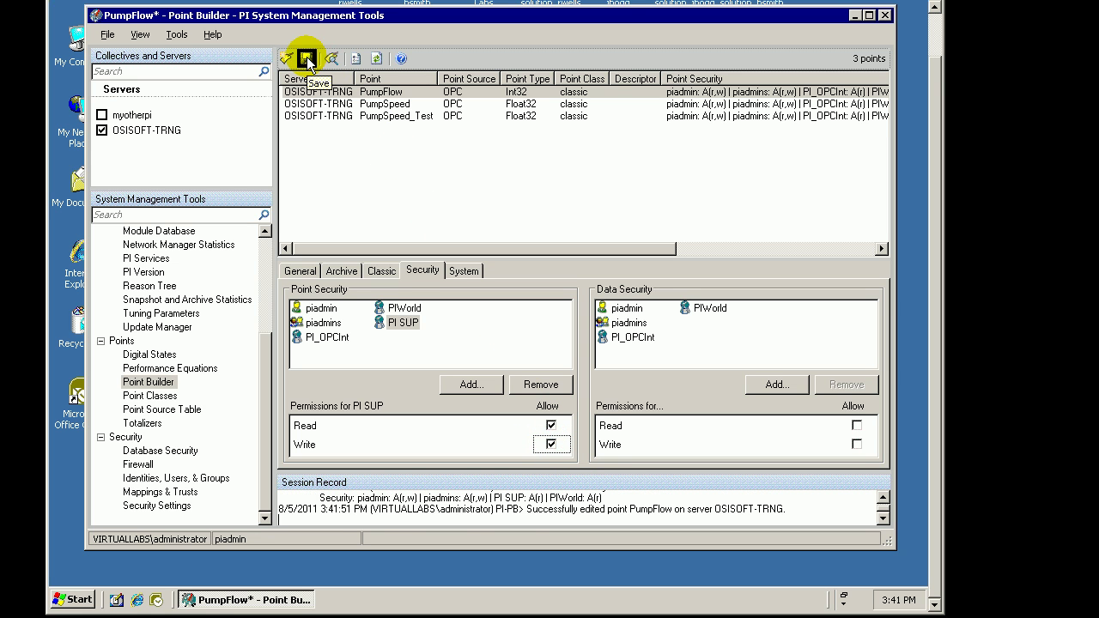
# Check that PI SUP shows Read/Write on PumpFlow's security, then minimize Point Builder
pyautogui.click(352, 104)
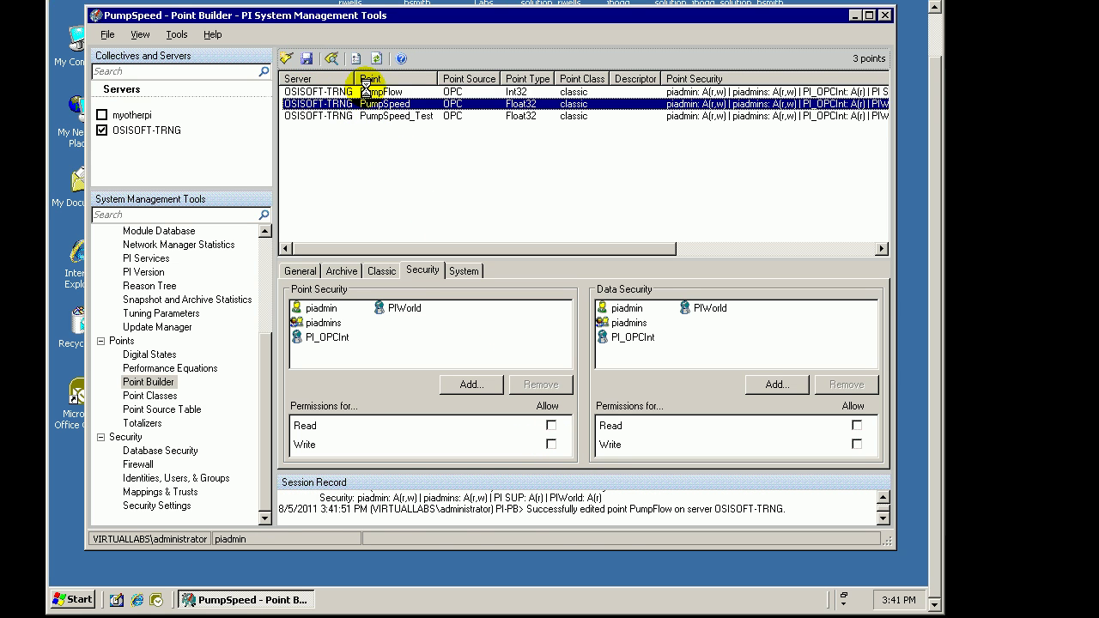
pyautogui.click(359, 91)
pyautogui.click(339, 104)
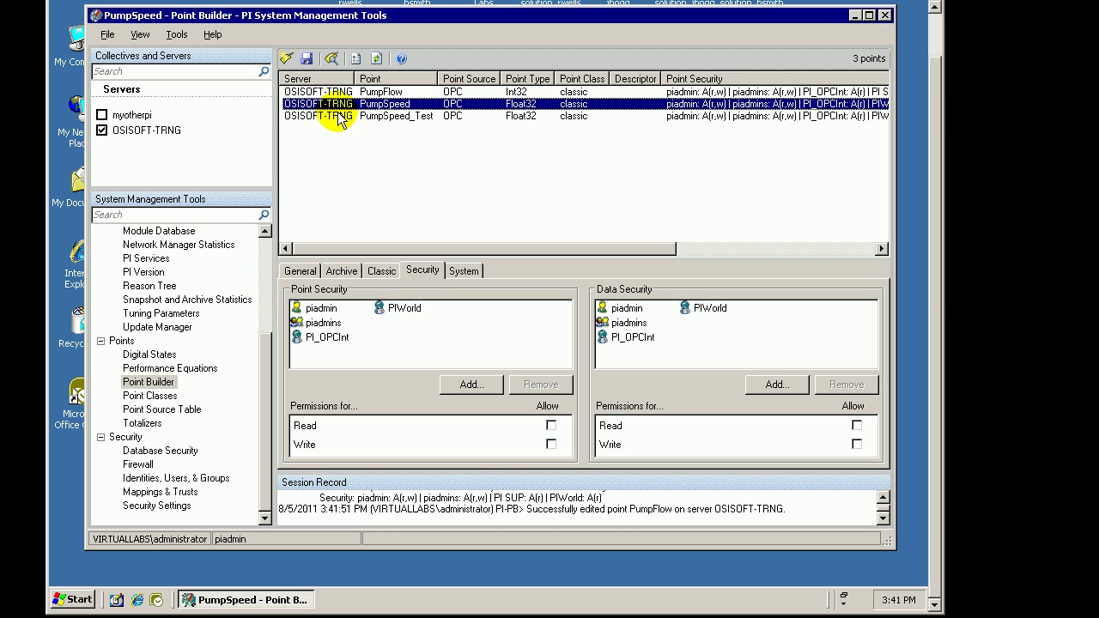
pyautogui.click(355, 93)
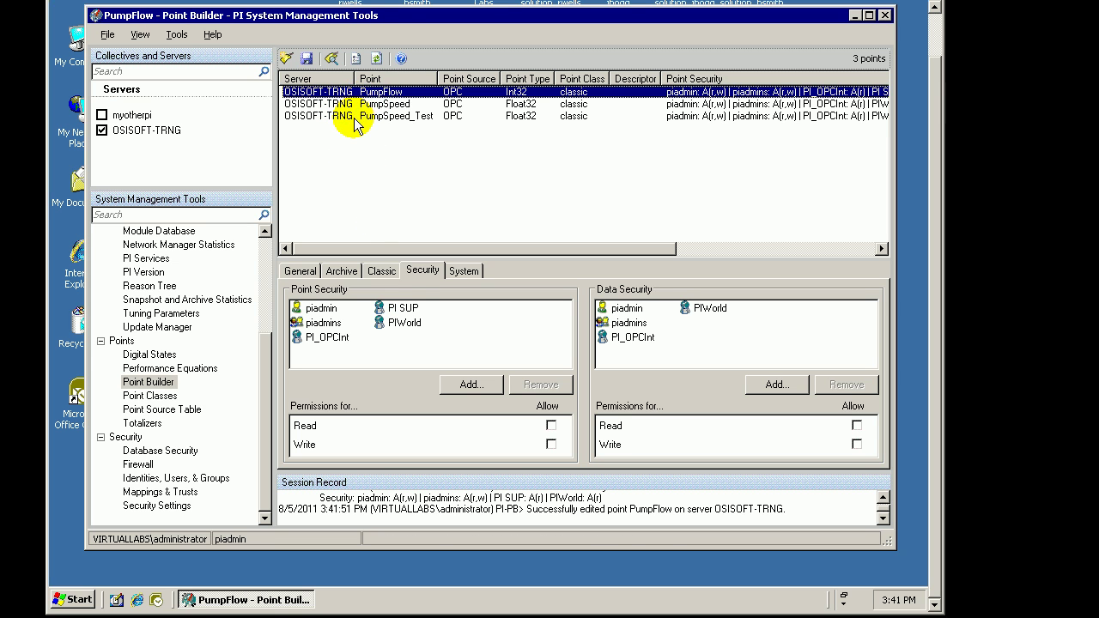
pyautogui.click(355, 116)
pyautogui.click(354, 105)
pyautogui.click(355, 92)
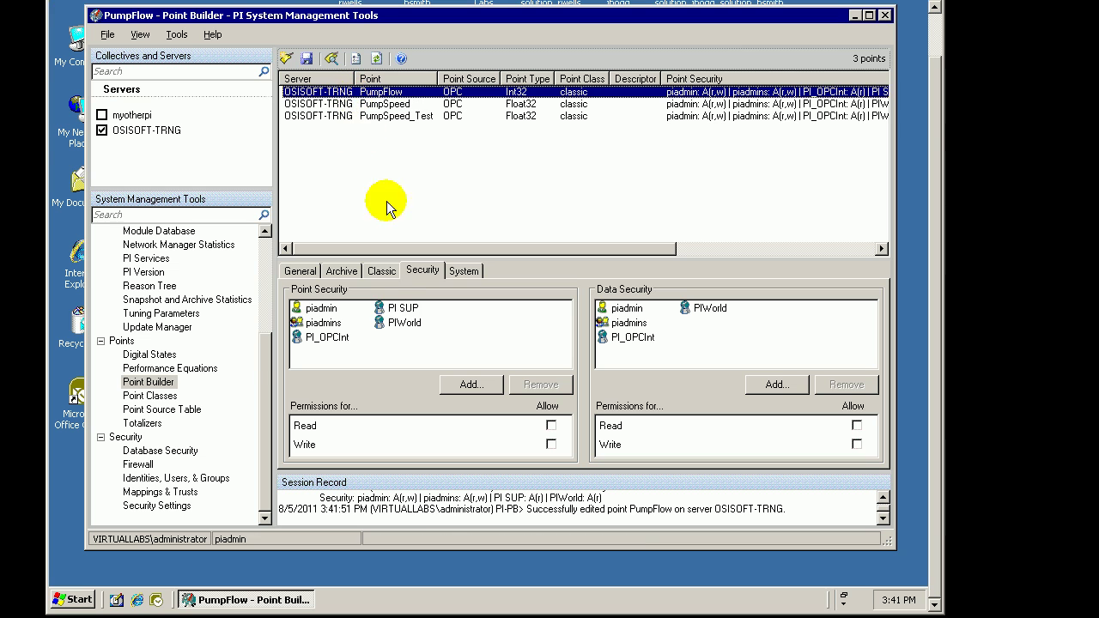
pyautogui.click(404, 307)
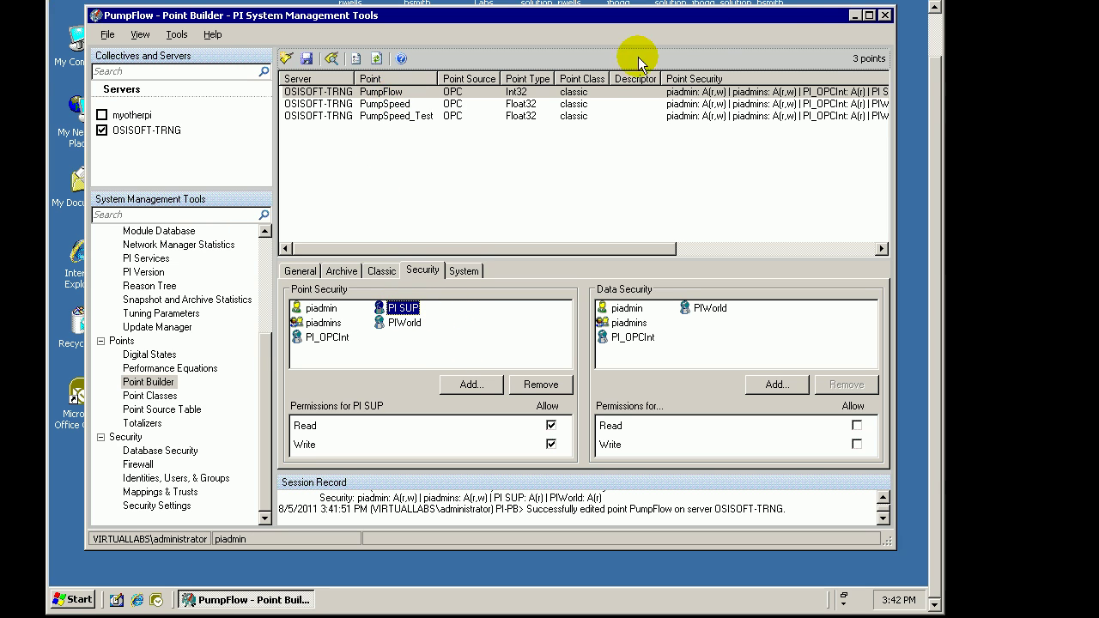
pyautogui.click(397, 91)
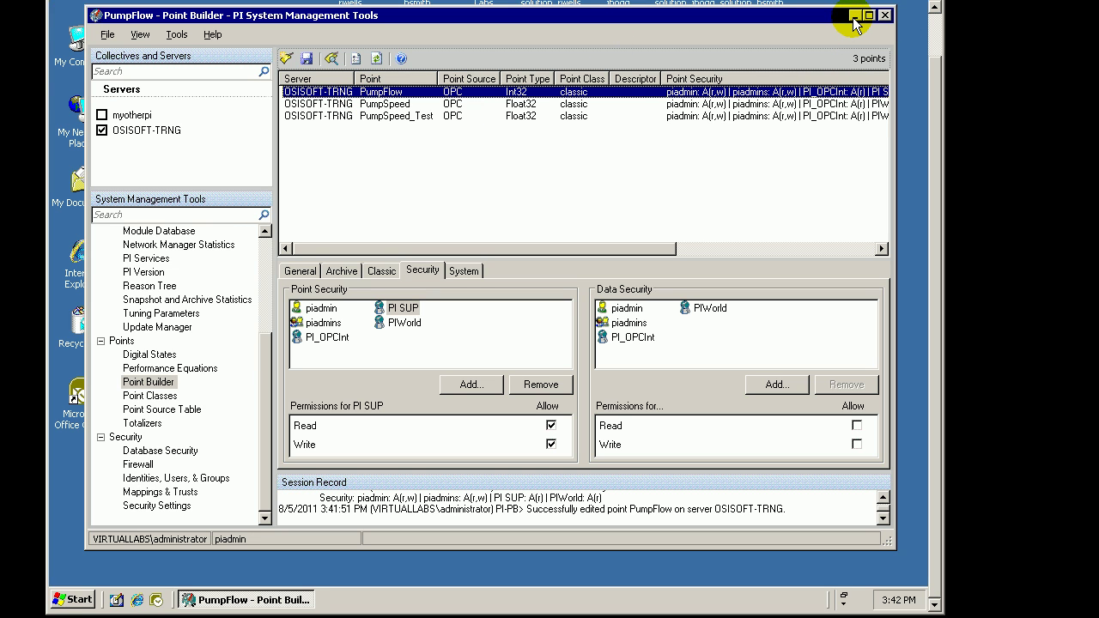
pyautogui.click(854, 15)
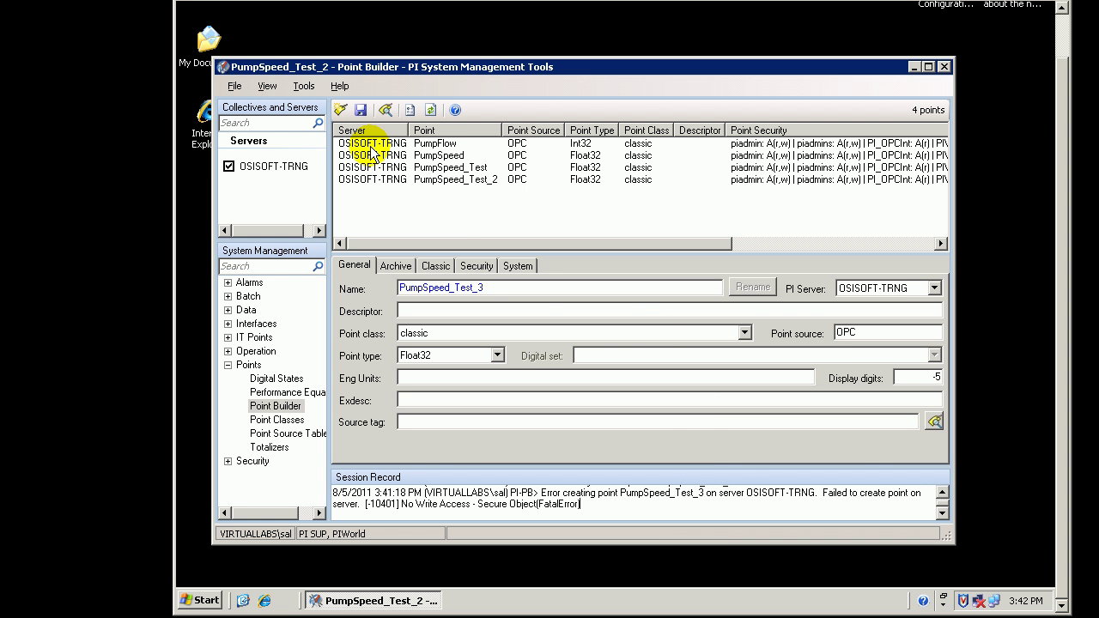
# Enter 'test for training' as PumpFlow's descriptor and save it, confirming the success message
pyautogui.click(369, 143)
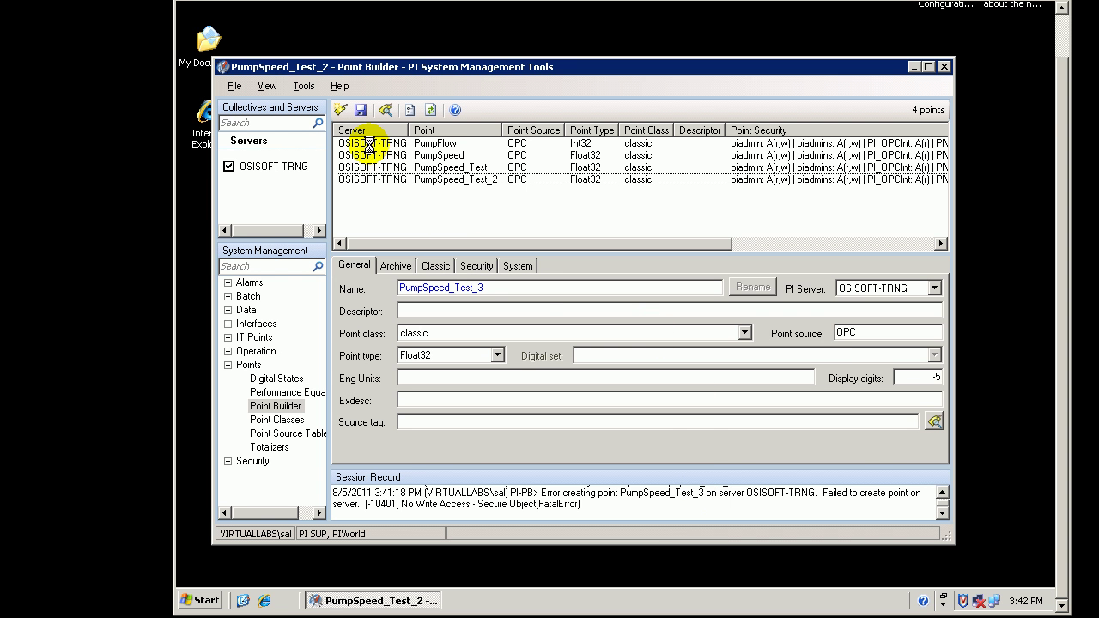
pyautogui.click(456, 289)
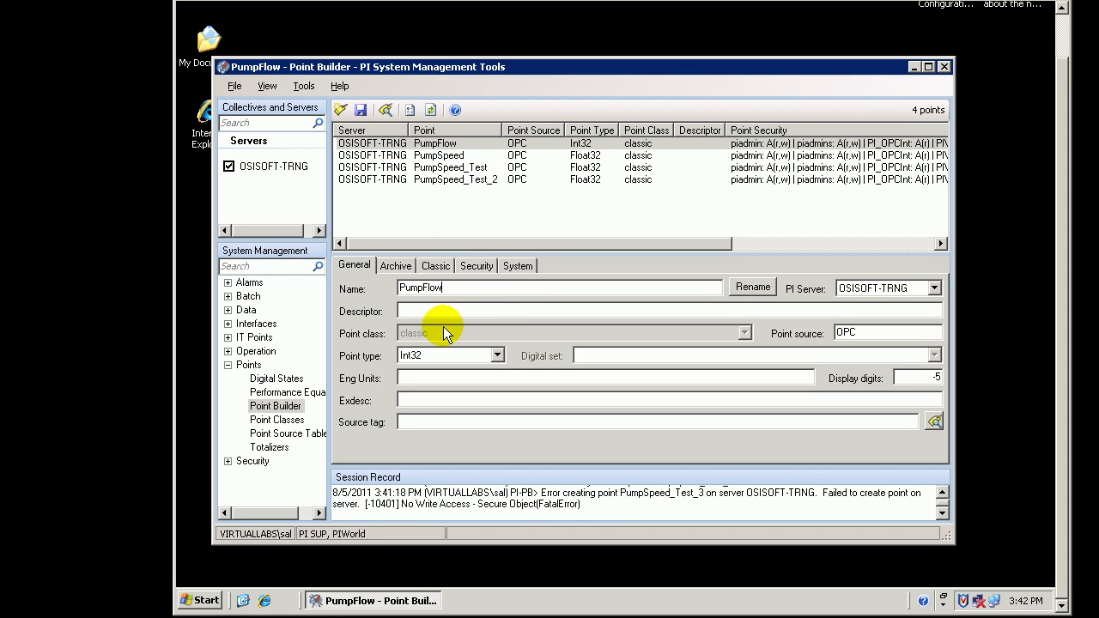
pyautogui.click(463, 311)
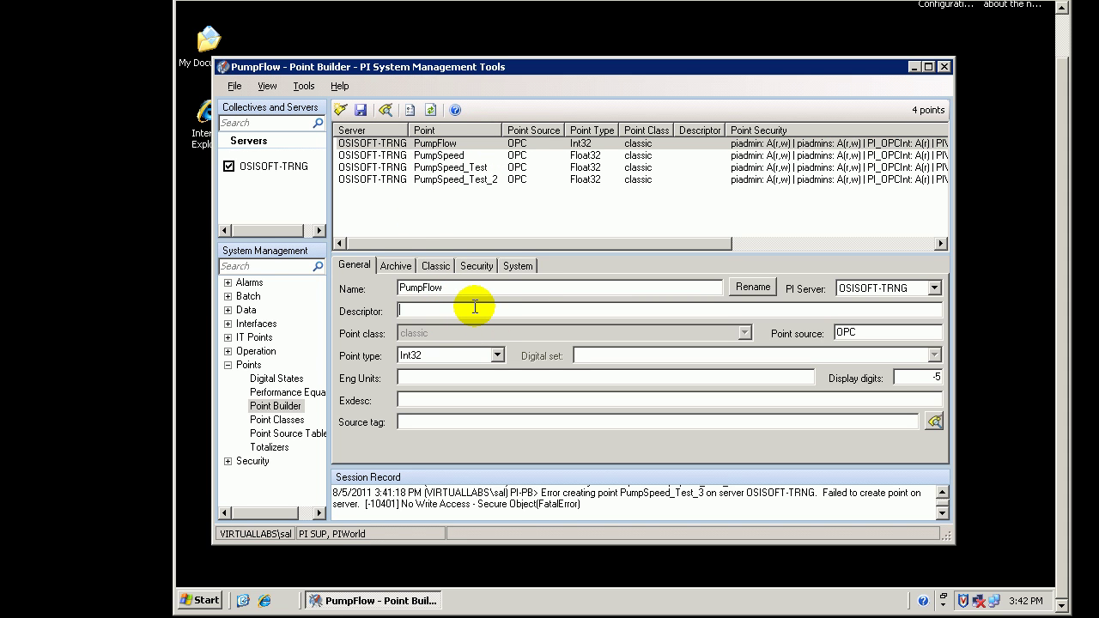
pyautogui.write('test for training')
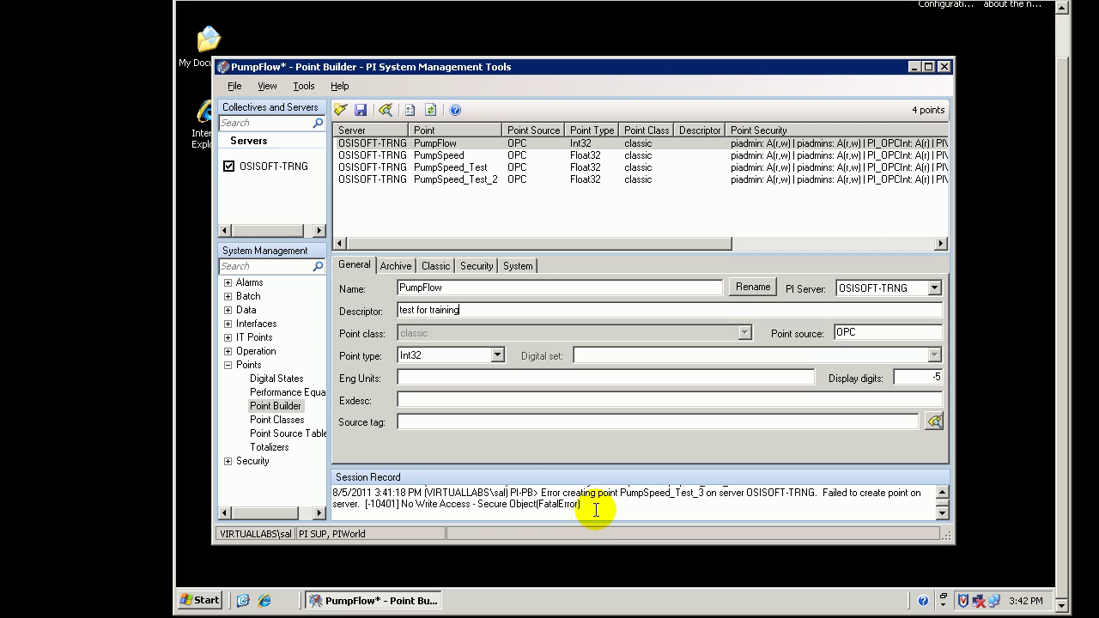
pyautogui.click(362, 113)
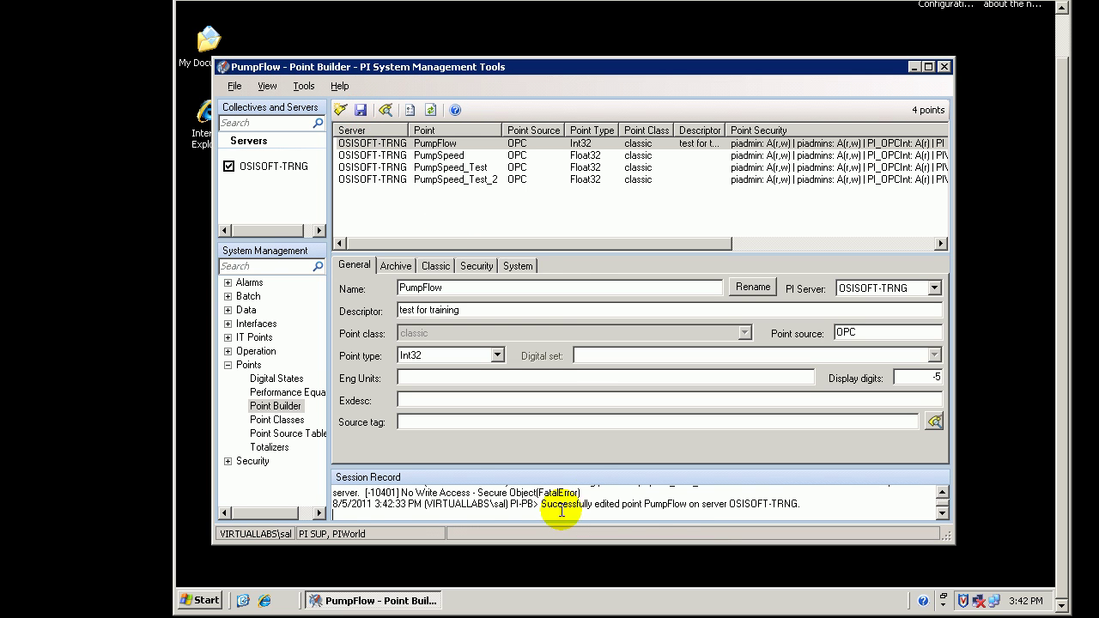
pyautogui.moveTo(541, 505); pyautogui.dragTo(800, 507)
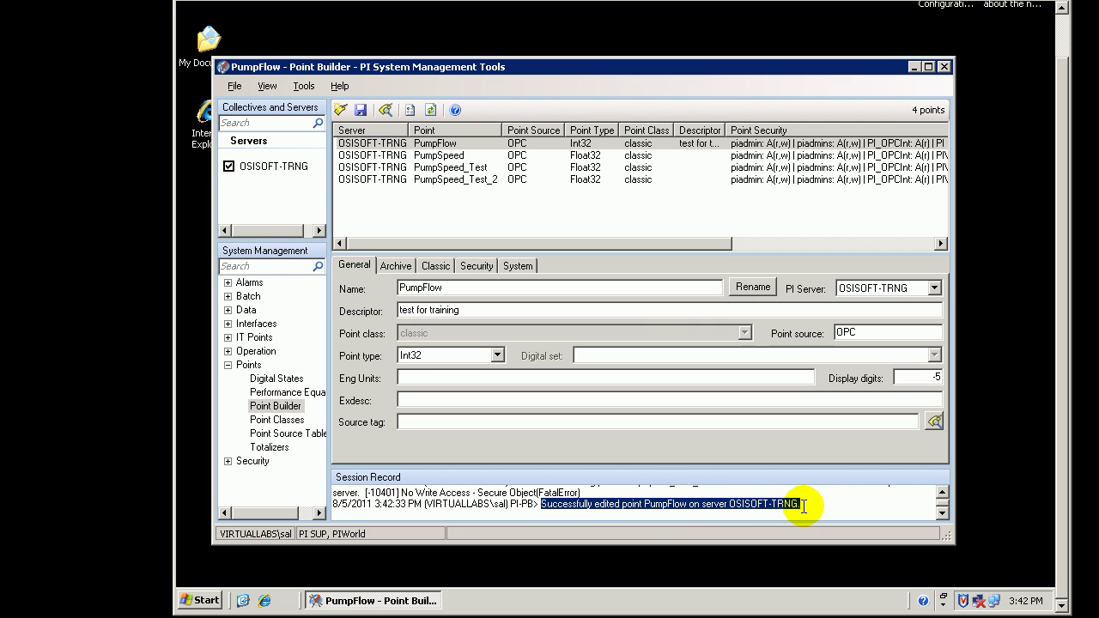
# In the local Point Builder, verify PumpFlow's General-tab descriptor reads 'test for training'
pyautogui.press('super+d')
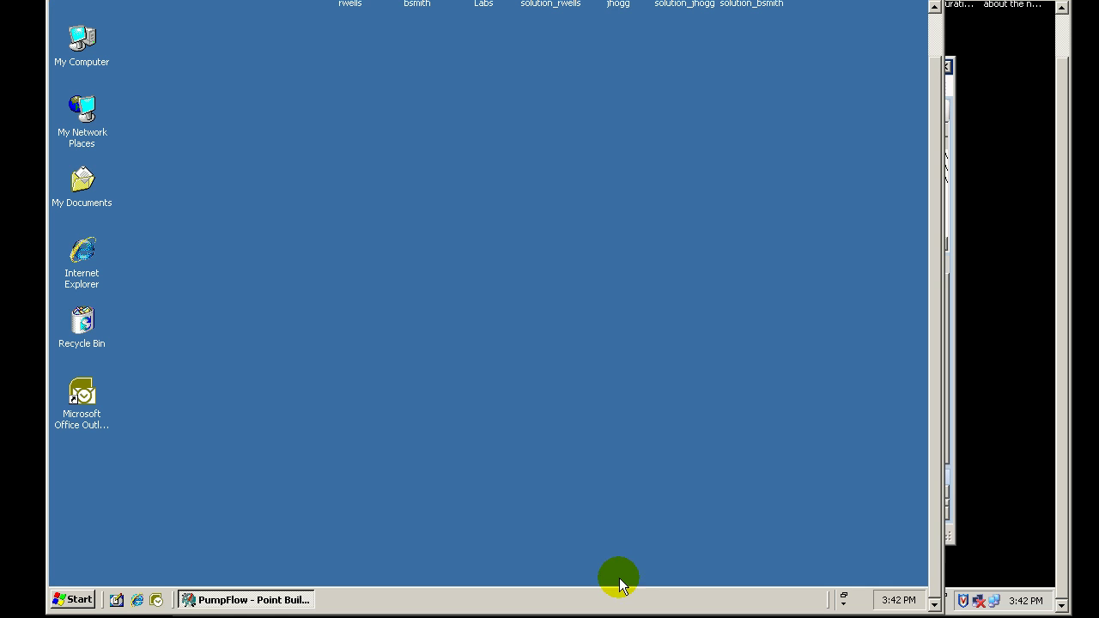
pyautogui.click(260, 601)
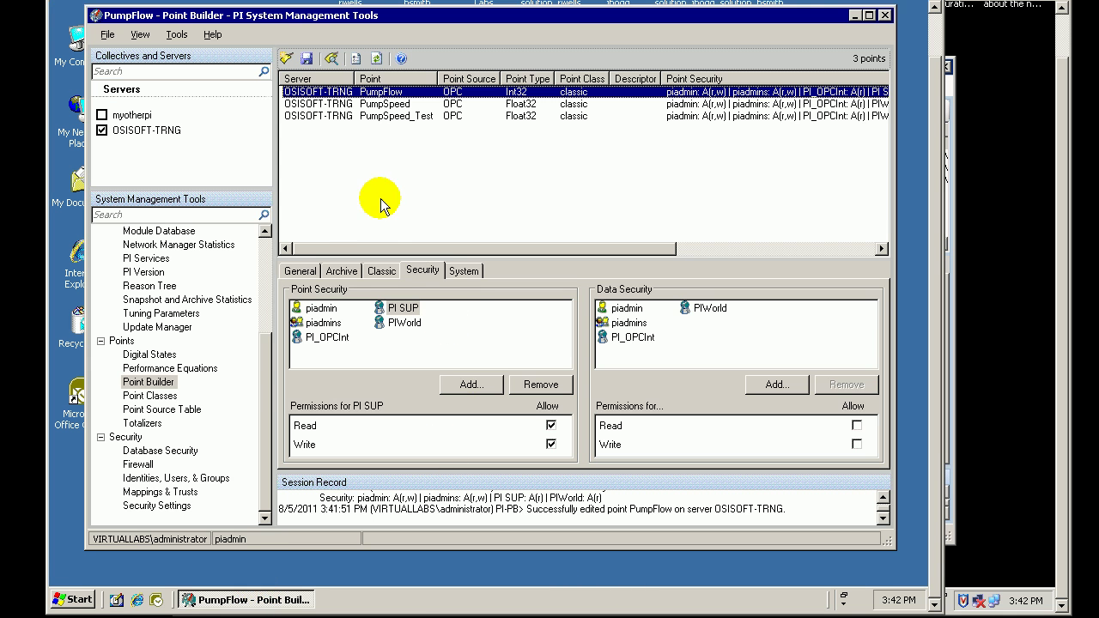
pyautogui.click(336, 102)
pyautogui.click(335, 91)
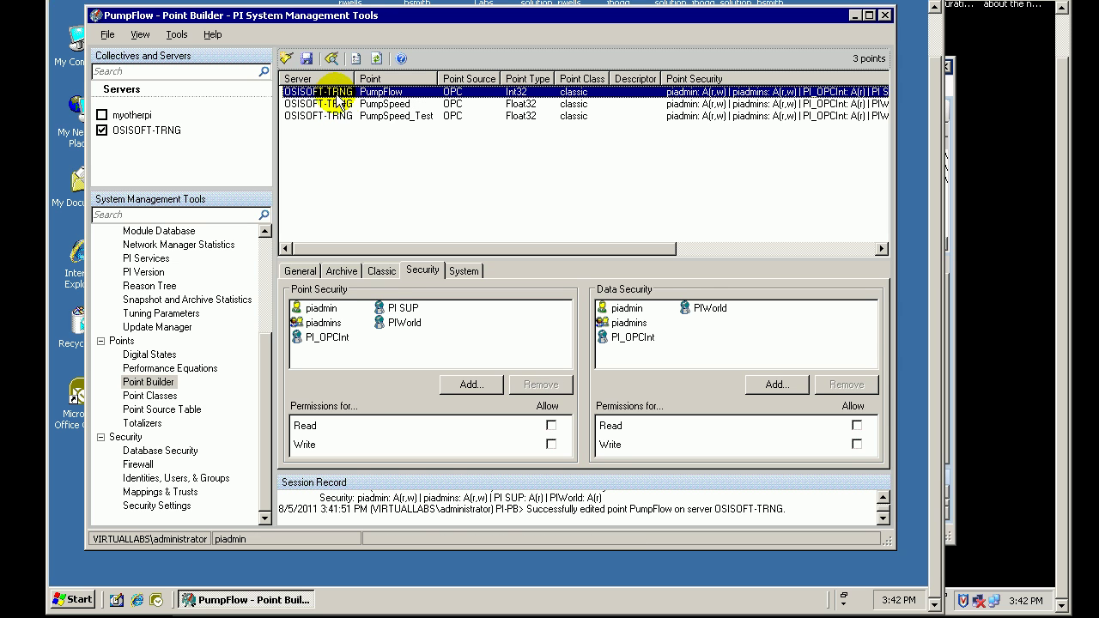
pyautogui.click(302, 271)
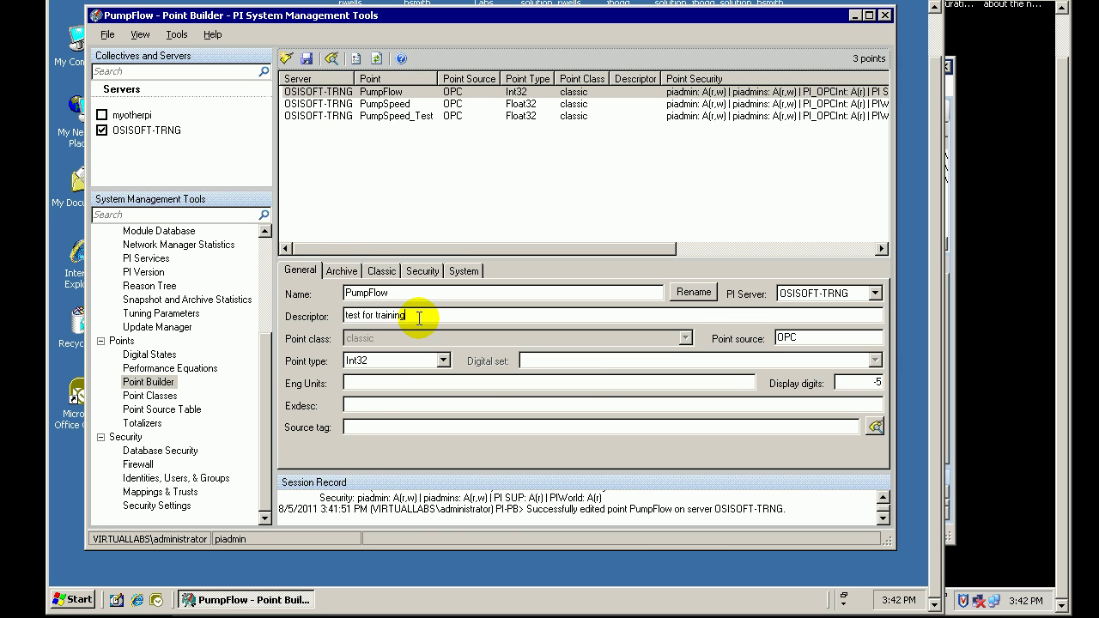
pyautogui.moveTo(418, 315); pyautogui.dragTo(294, 315)
pyautogui.click(363, 93)
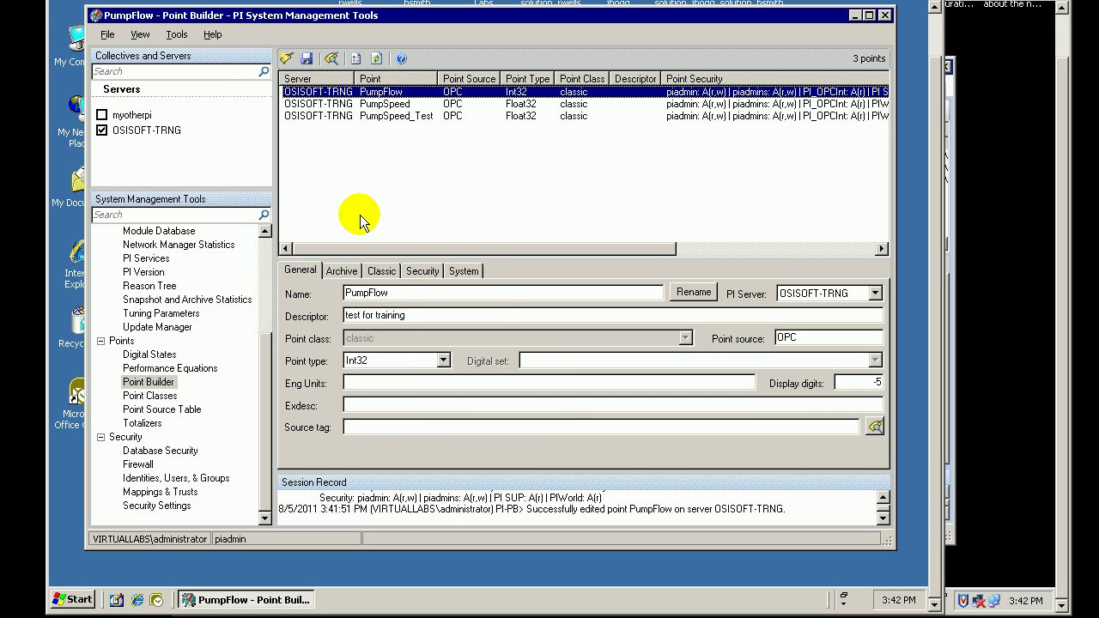
# Inspect the PIPOINT table's Database Security permissions, including PIWorld, and cancel without changes
pyautogui.click(144, 451)
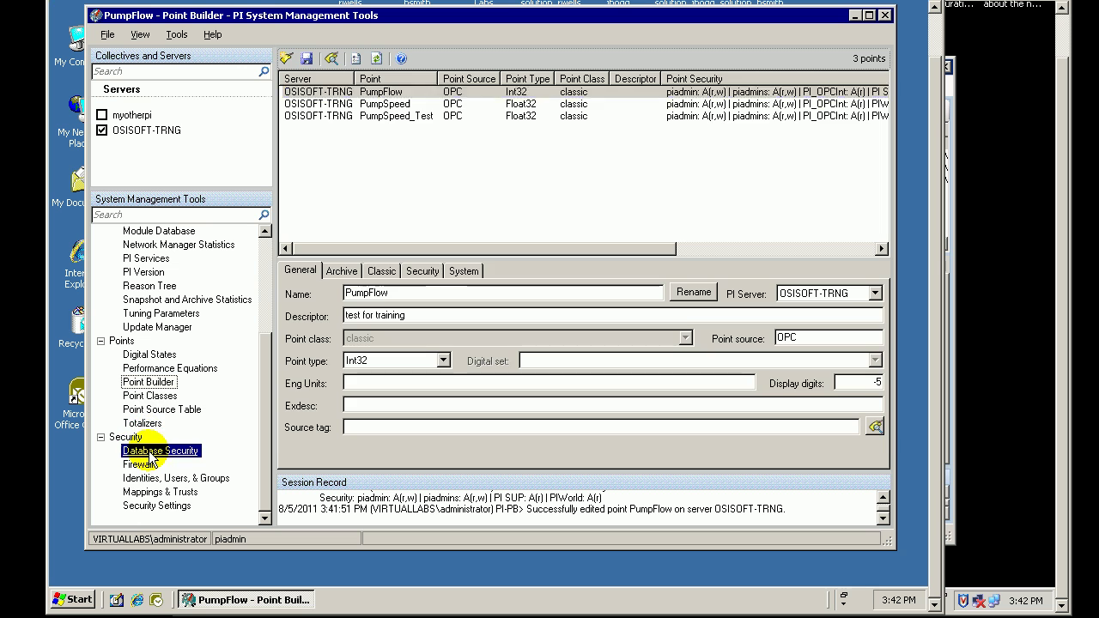
pyautogui.click(302, 296)
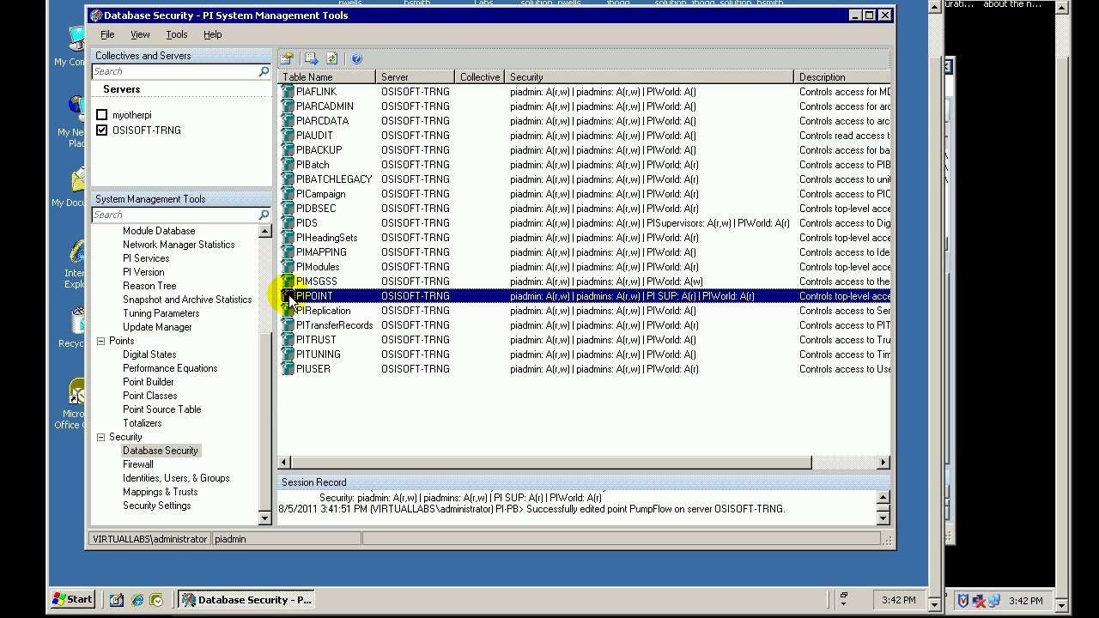
pyautogui.doubleClick(293, 297)
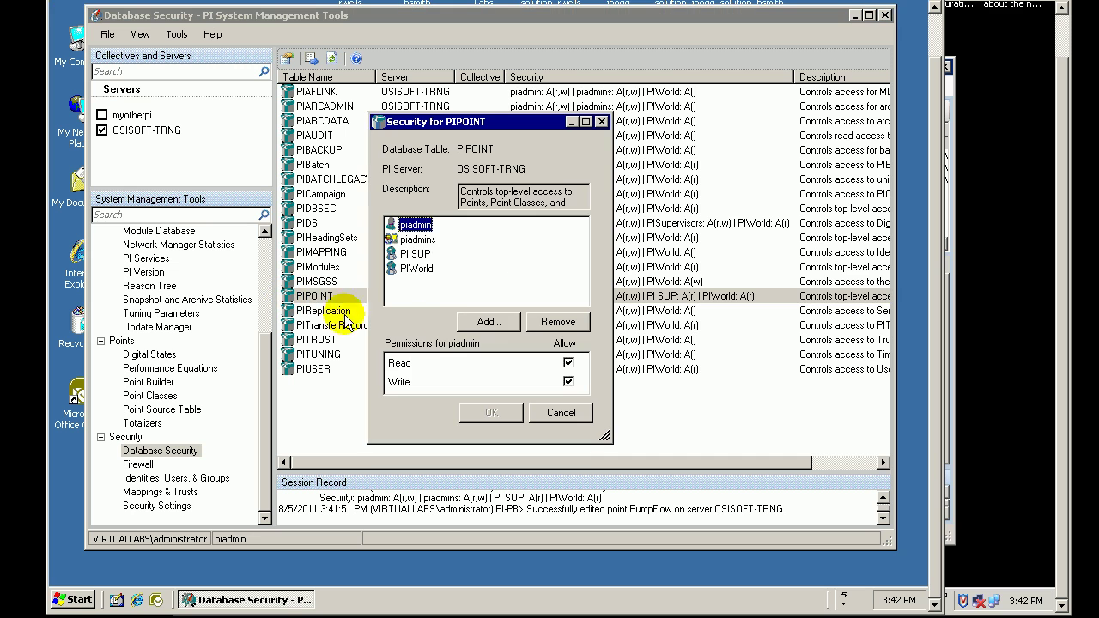
pyautogui.click(417, 269)
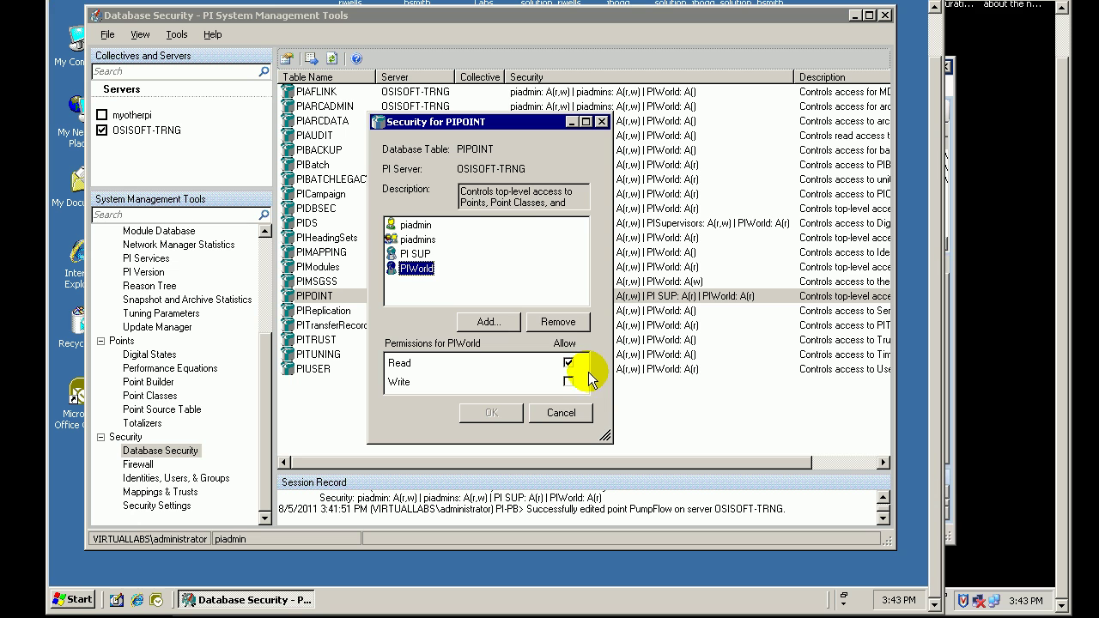
pyautogui.click(559, 413)
# Check PI SUP's read/write permissions in PumpFlow's point security
pyautogui.click(159, 382)
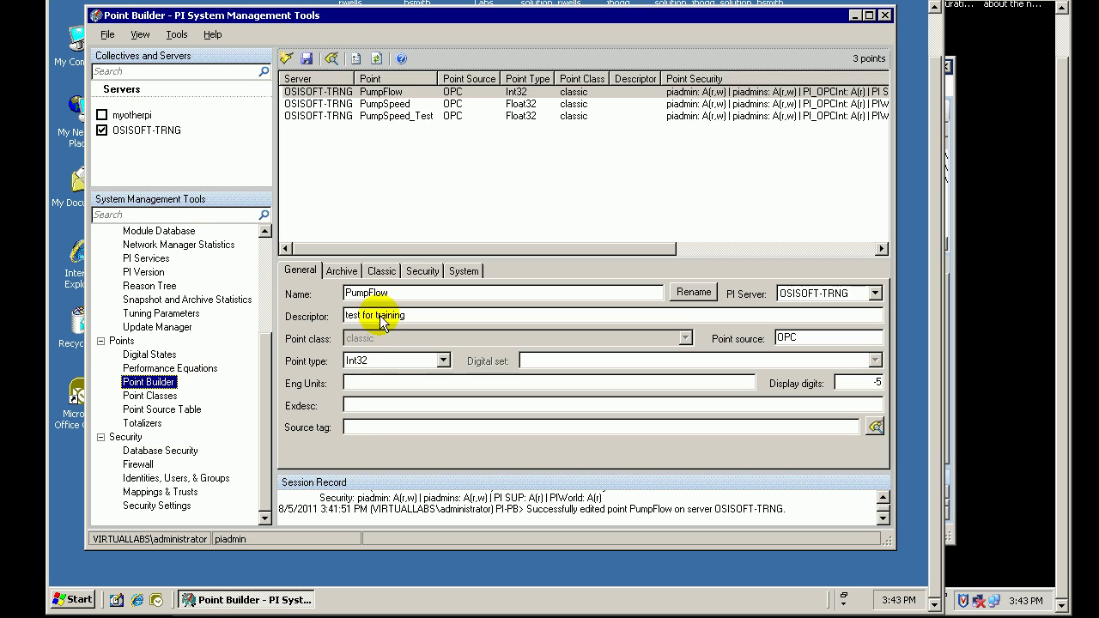
pyautogui.click(325, 92)
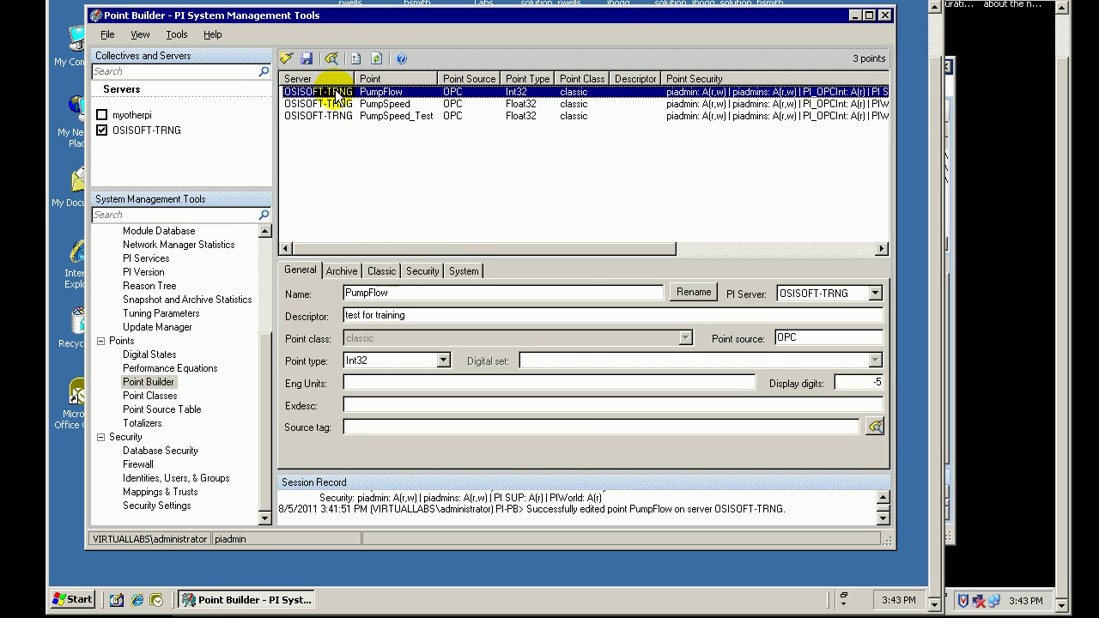
pyautogui.click(422, 271)
pyautogui.click(382, 306)
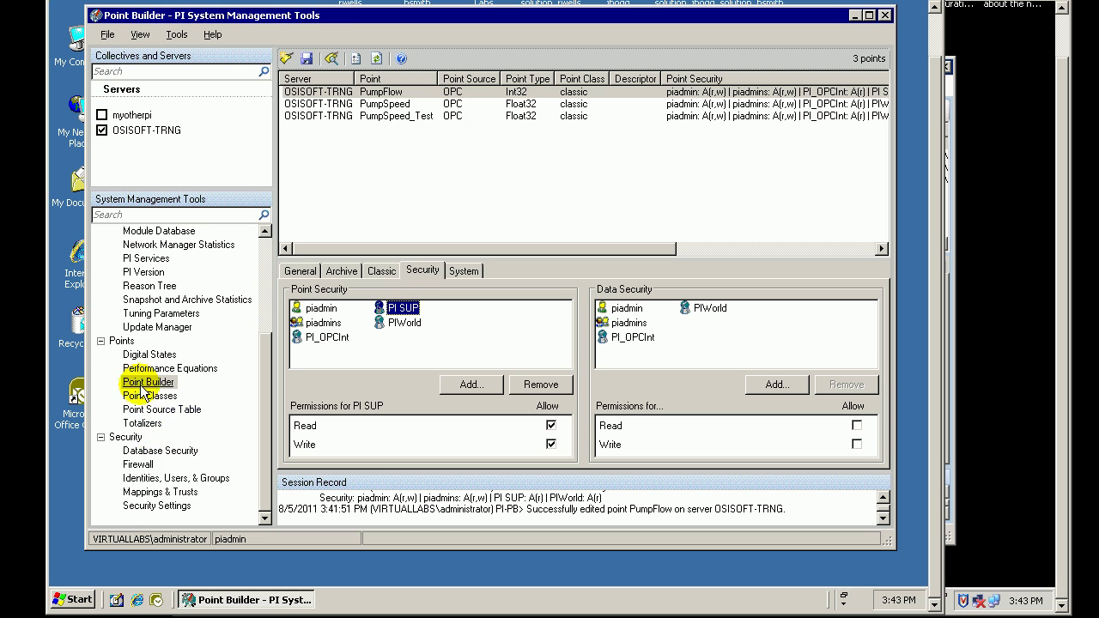
# Give PI SUP Write on the PIPOINT security table, making it PI SUP: A(r,w)
pyautogui.click(147, 450)
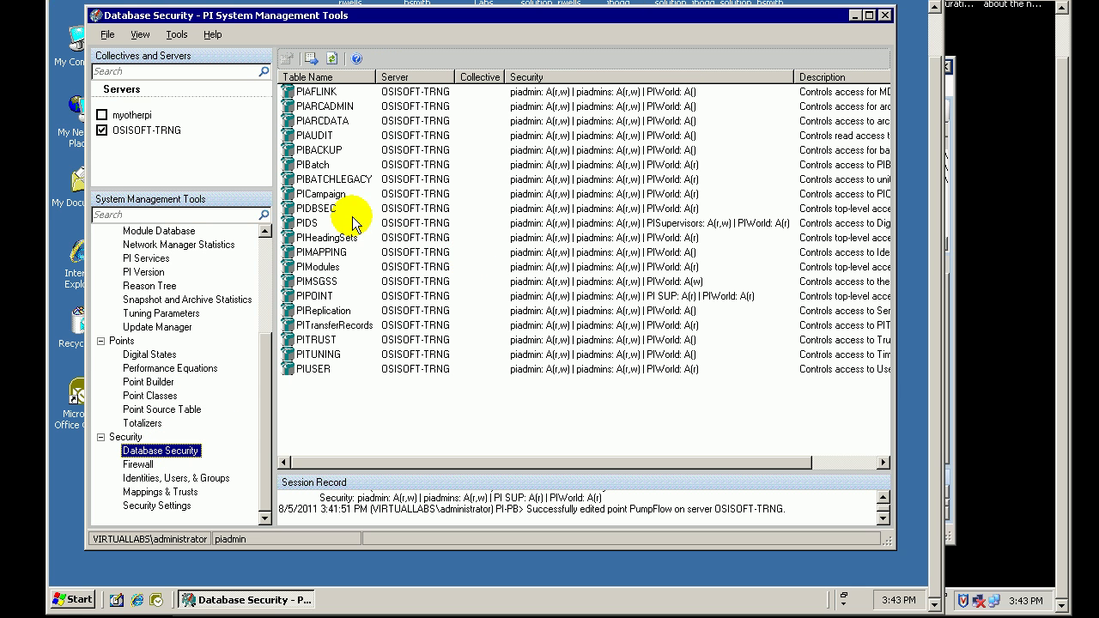
pyautogui.click(293, 301)
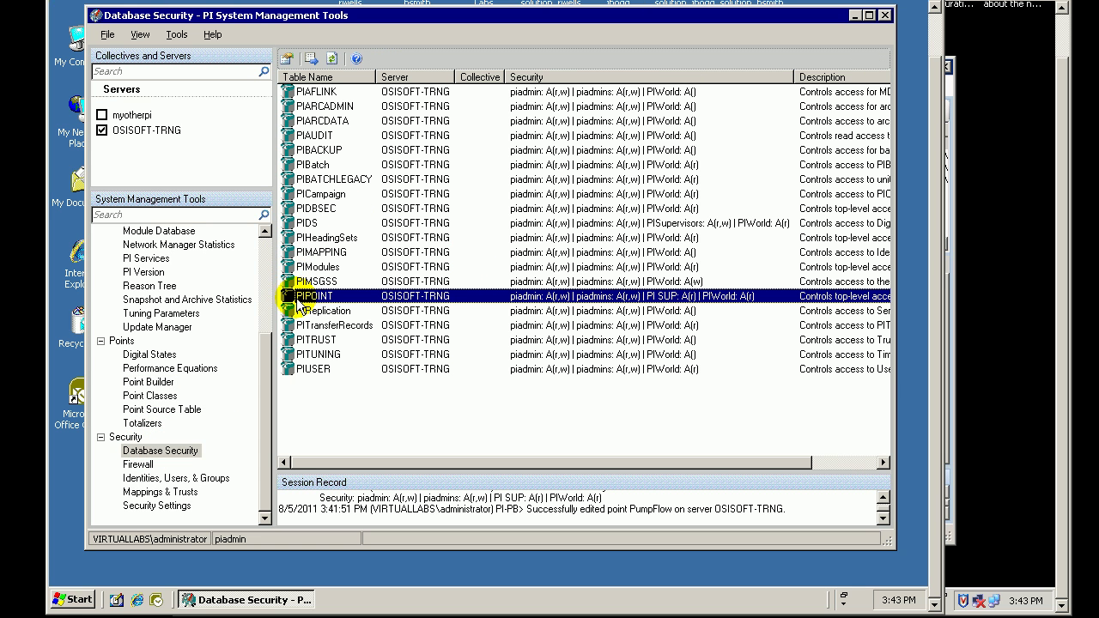
pyautogui.doubleClick(293, 297)
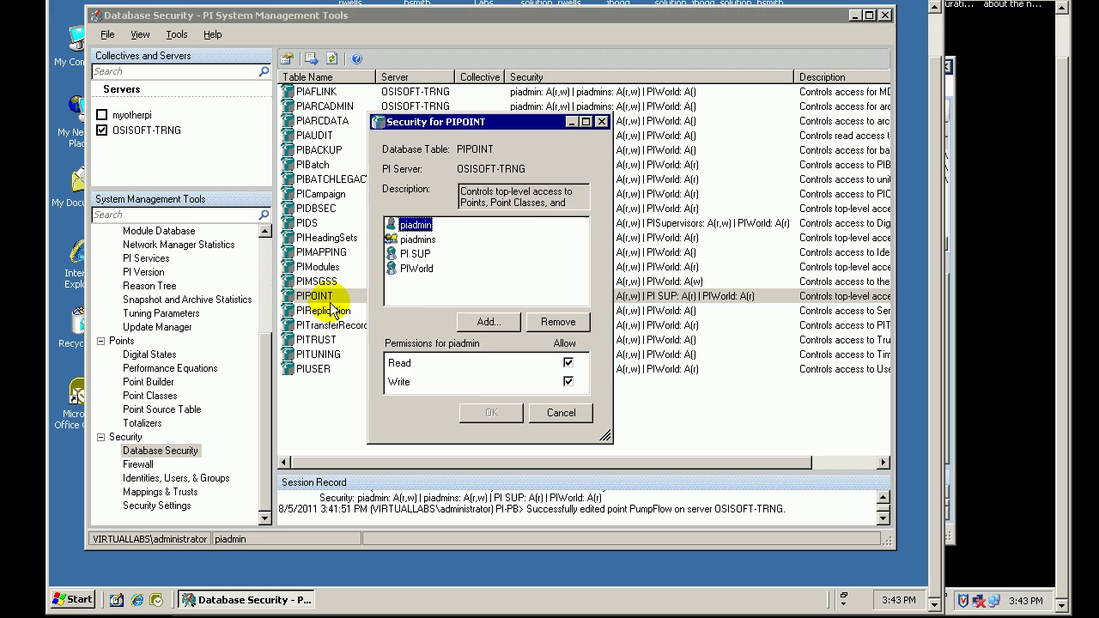
pyautogui.click(415, 254)
pyautogui.click(566, 383)
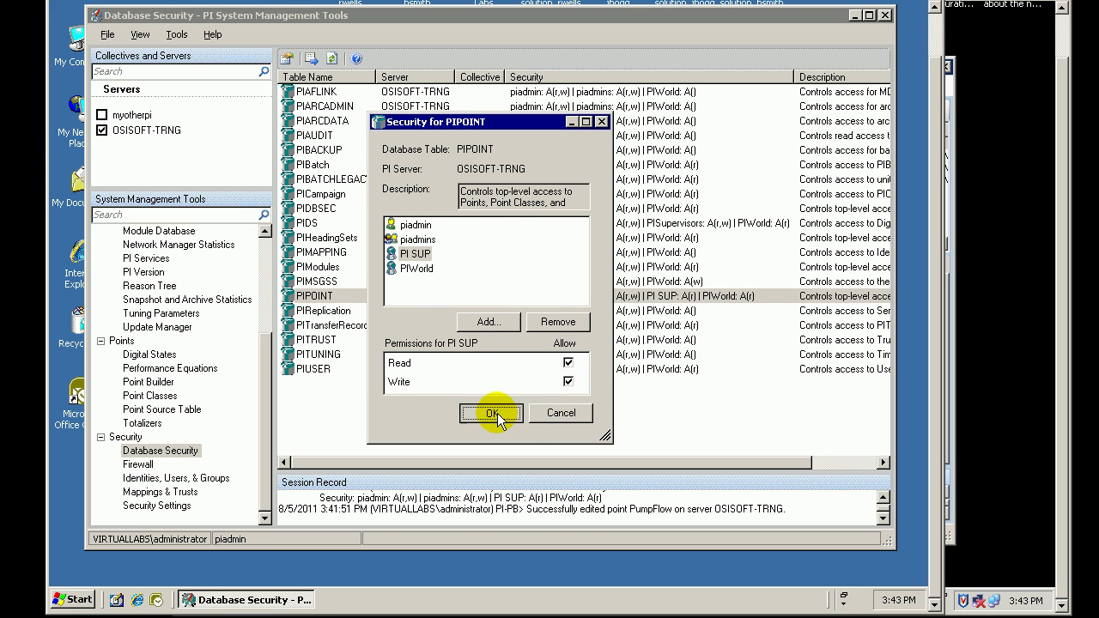
pyautogui.click(491, 412)
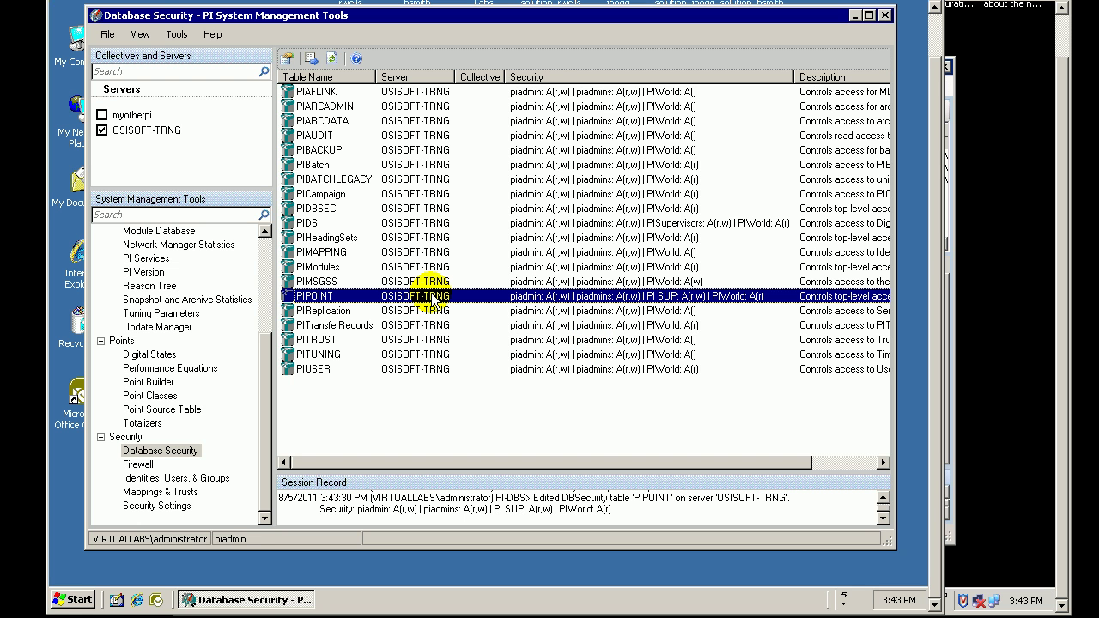